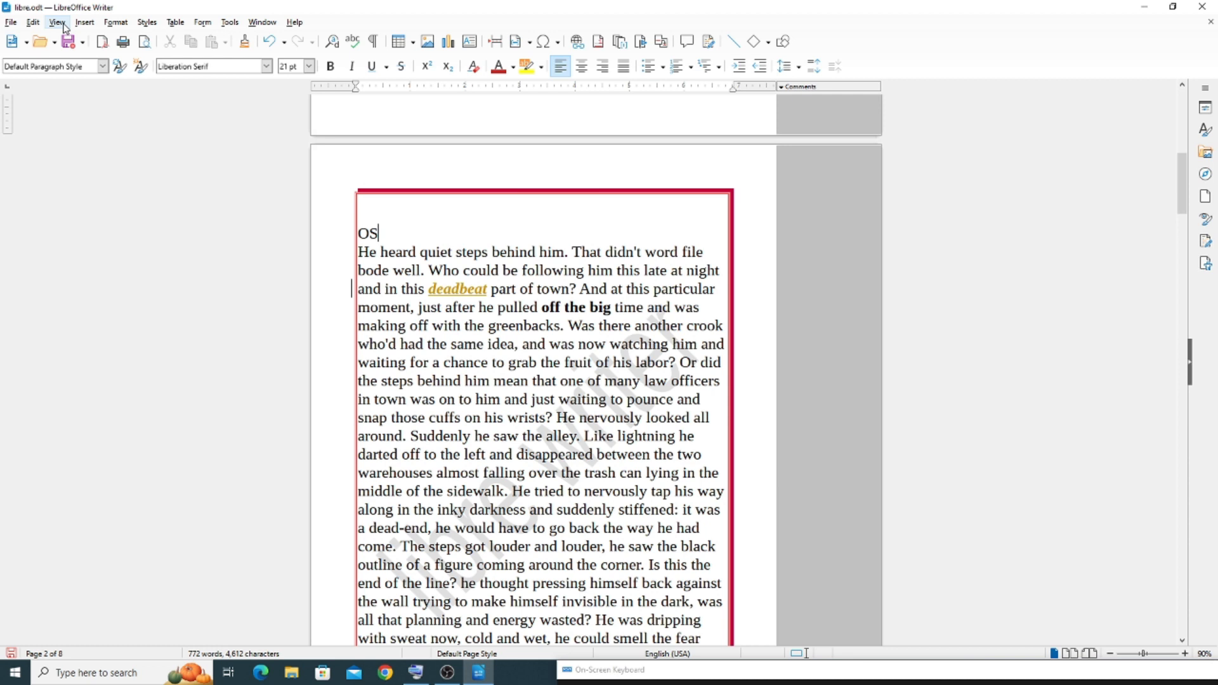
# Hide the horizontal and vertical rulers around the document's first page
pyautogui.moveTo(70, 115)
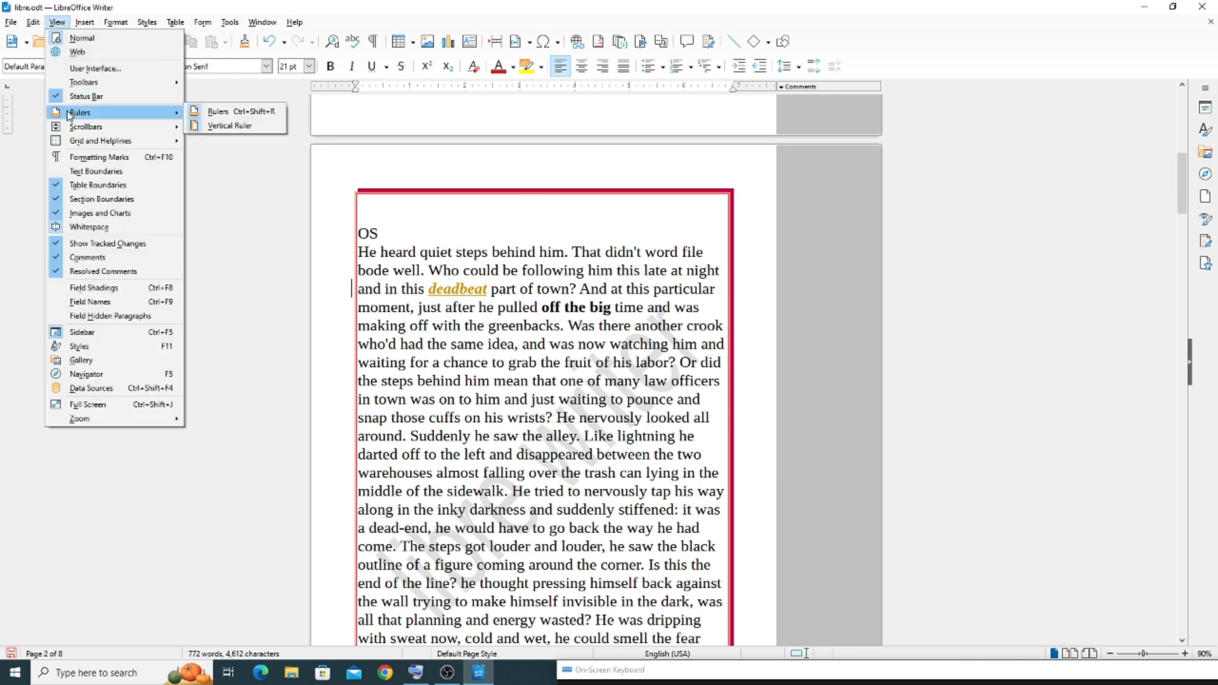
pyautogui.click(398, 115)
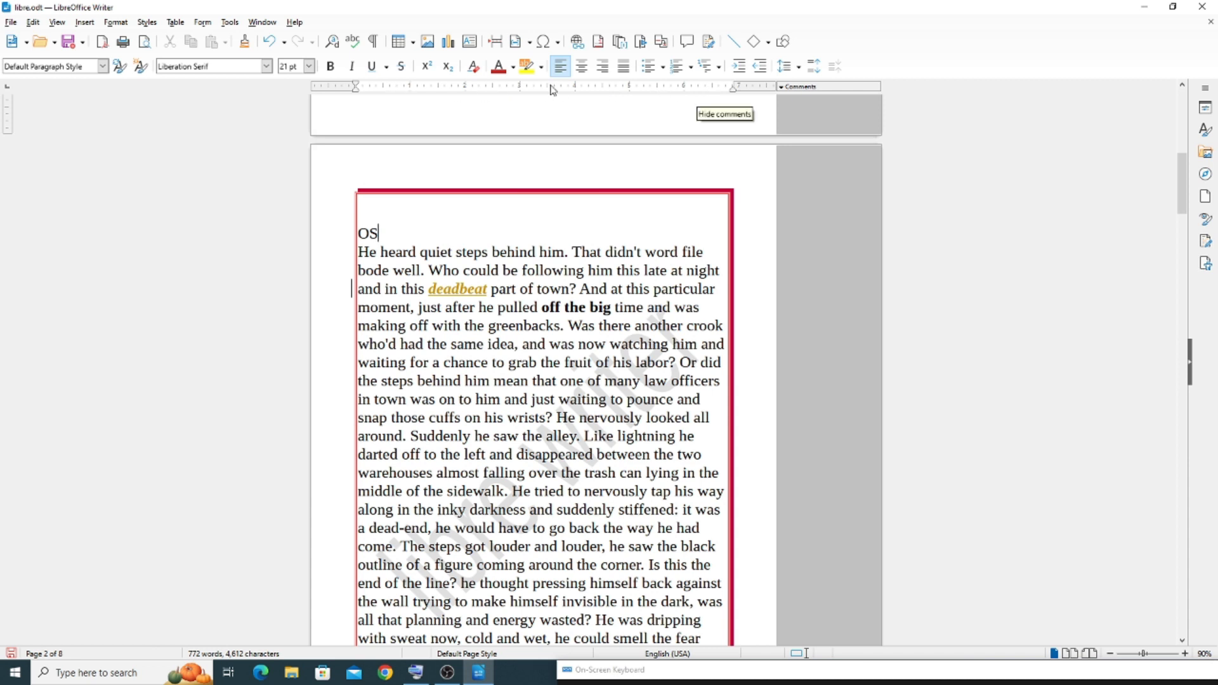
pyautogui.scroll(4, 163, 158)
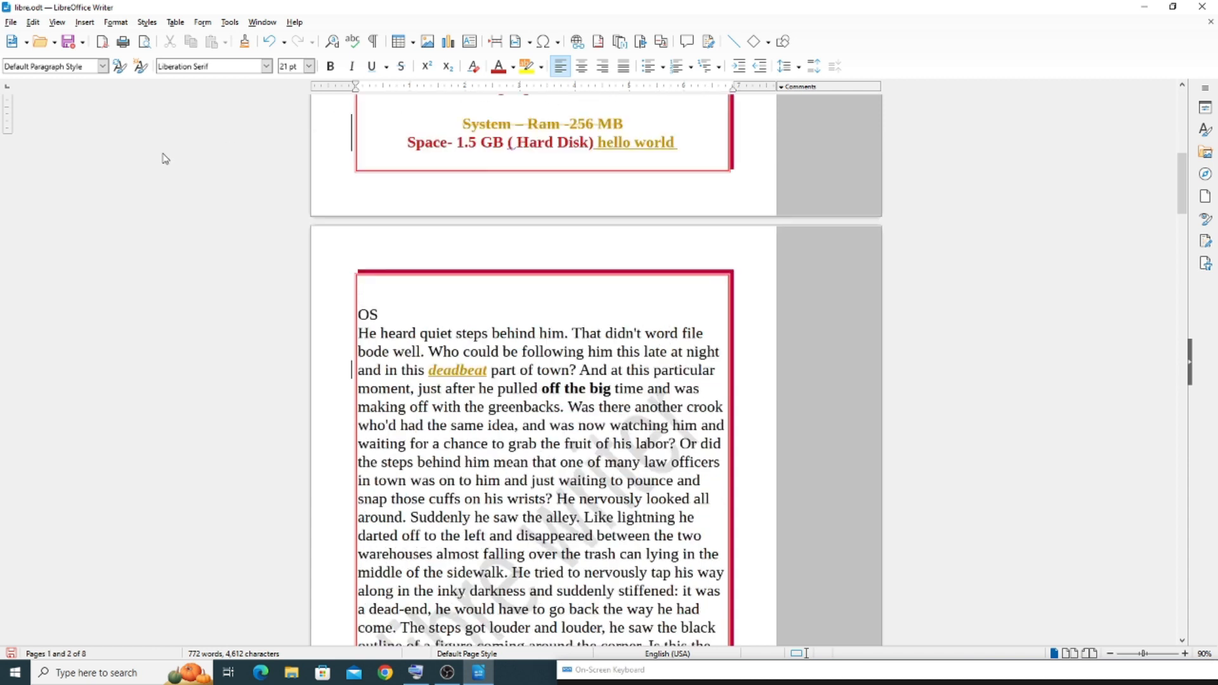
pyautogui.scroll(5, 163, 158)
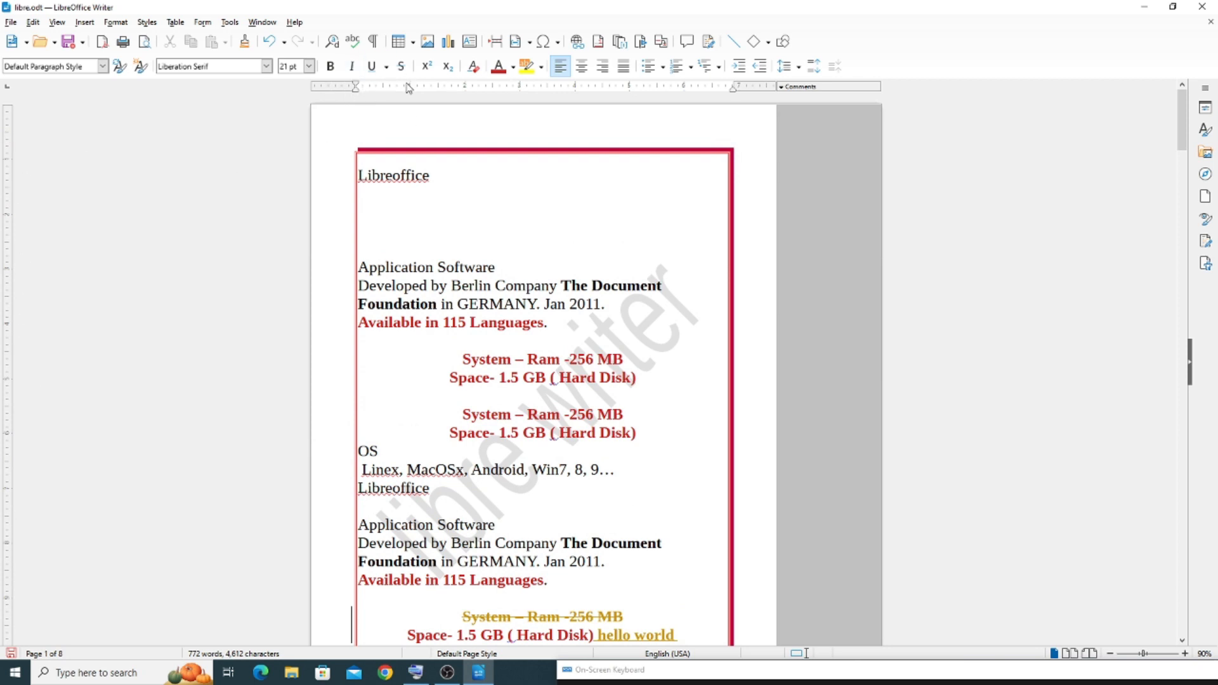
pyautogui.click(57, 22)
pyautogui.moveTo(127, 112)
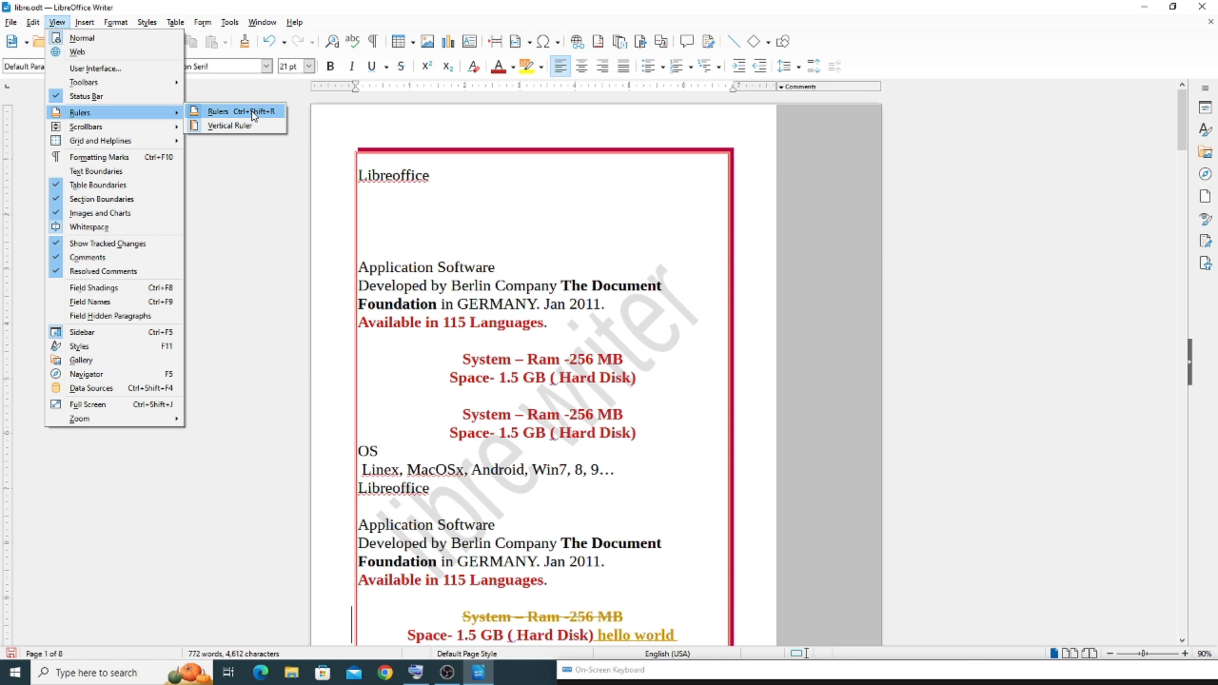
pyautogui.click(254, 114)
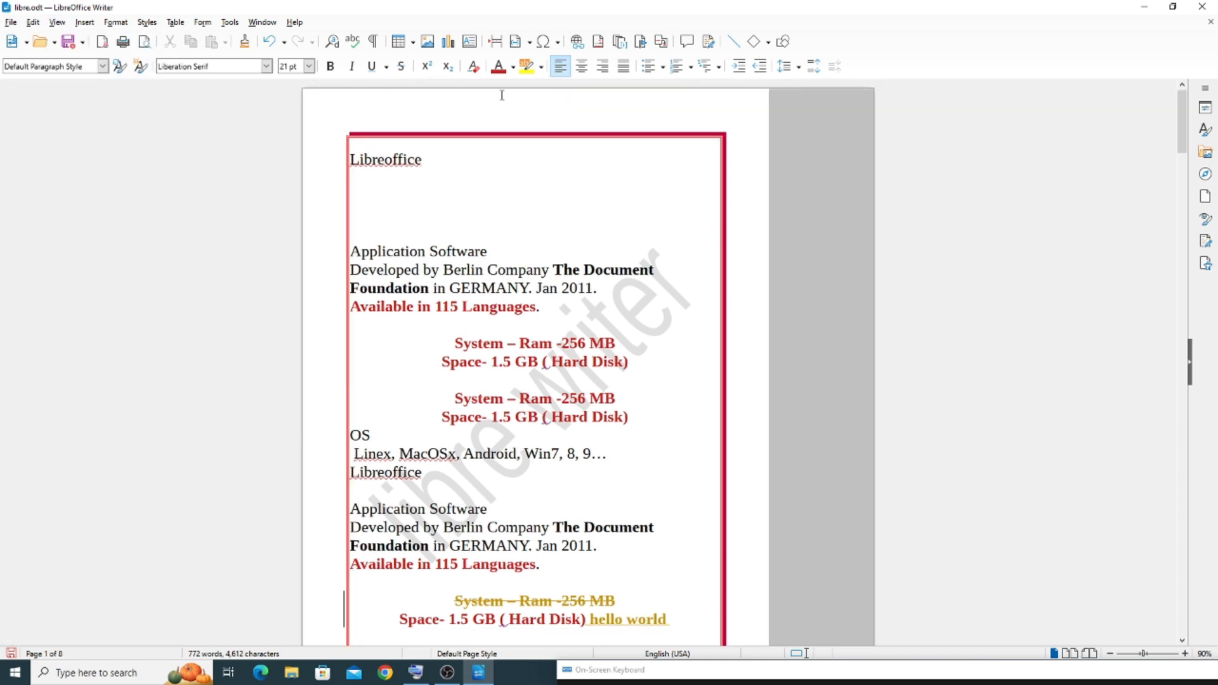
# Show the document's rulers again
pyautogui.click(58, 22)
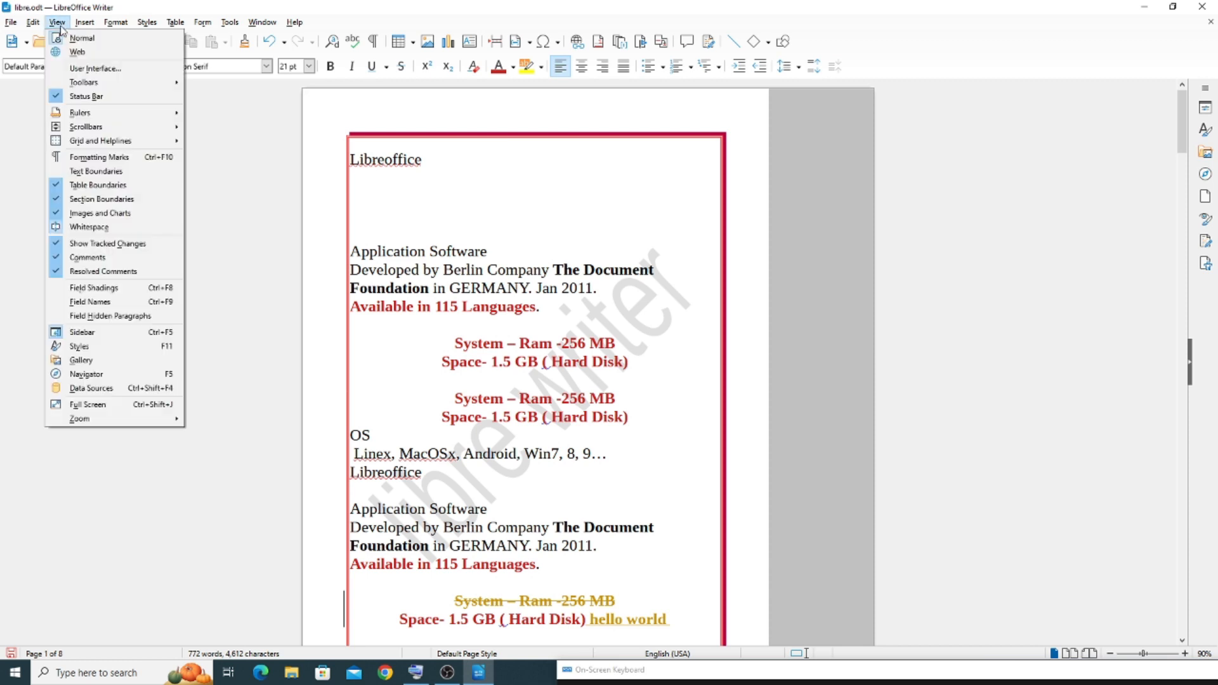
pyautogui.moveTo(83, 114)
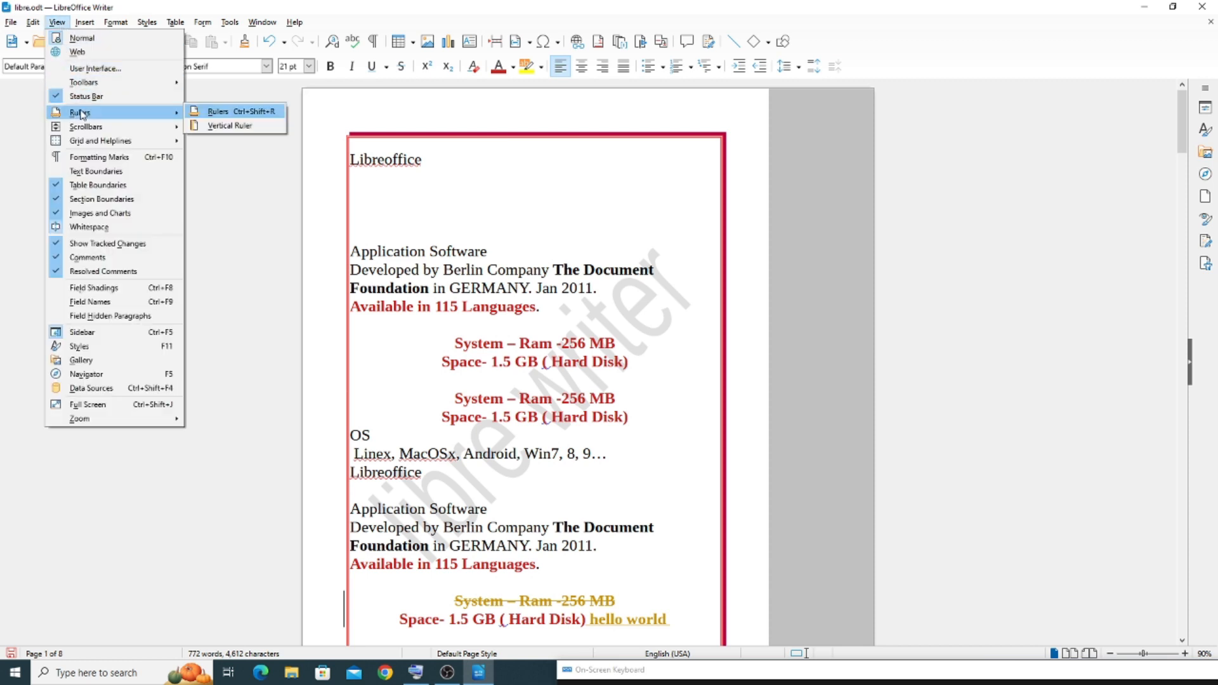
pyautogui.click(237, 118)
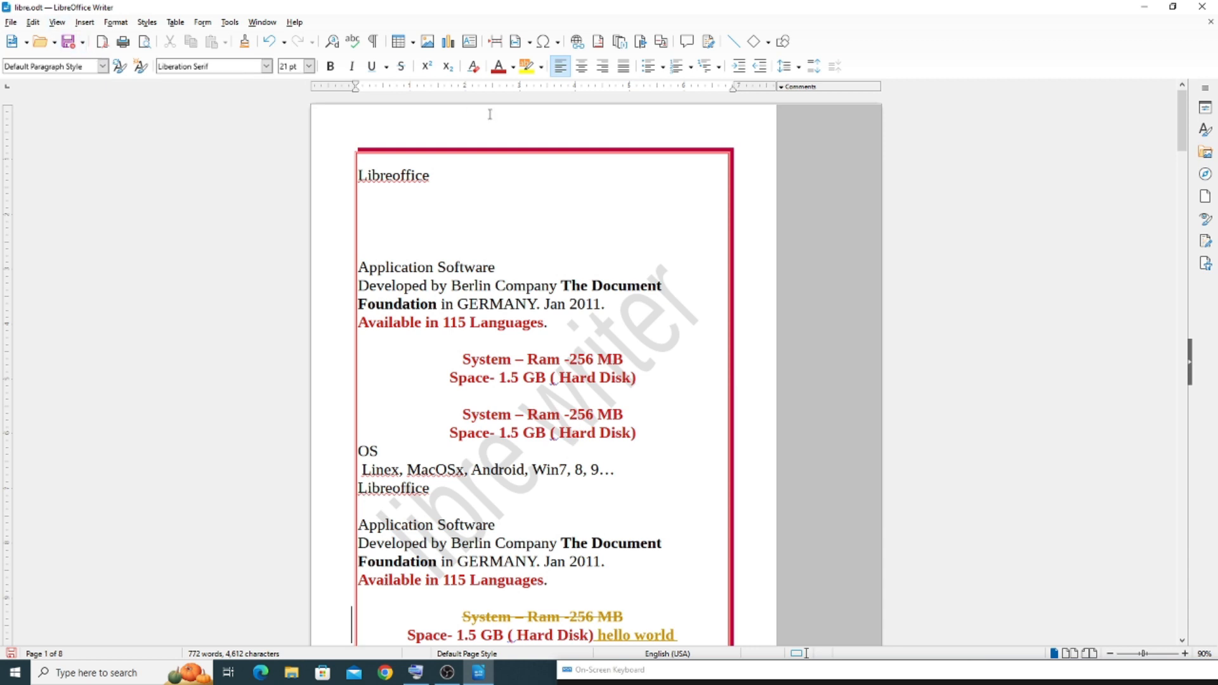
# Hide only the vertical ruler, keeping the horizontal one
pyautogui.click(52, 24)
pyautogui.moveTo(115, 113)
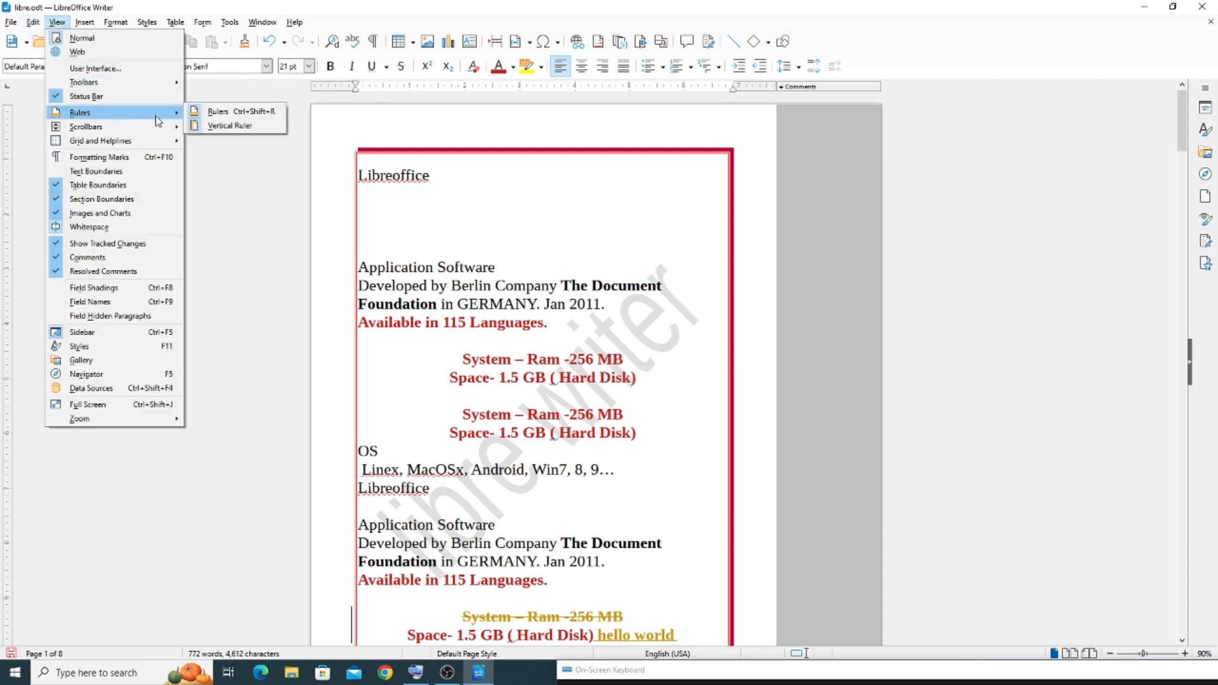
pyautogui.click(218, 127)
# Hide the horizontal ruler as well, then bring it back
pyautogui.click(78, 26)
pyautogui.moveTo(57, 24)
pyautogui.moveTo(114, 115)
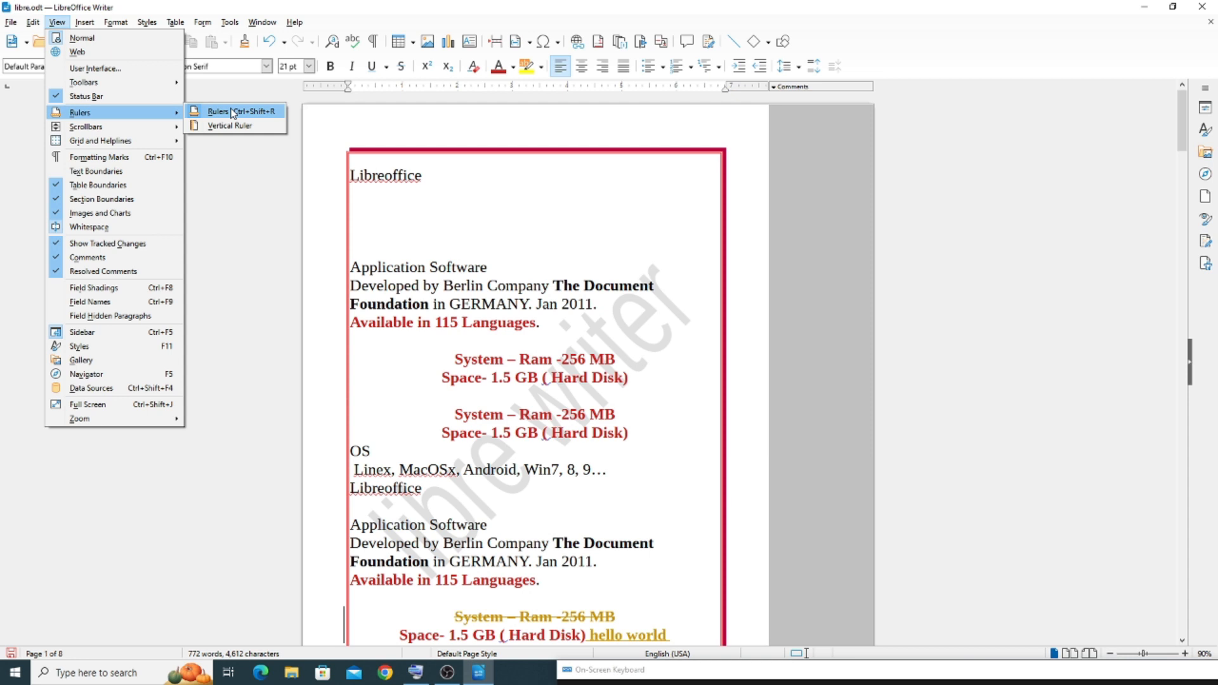
pyautogui.click(218, 112)
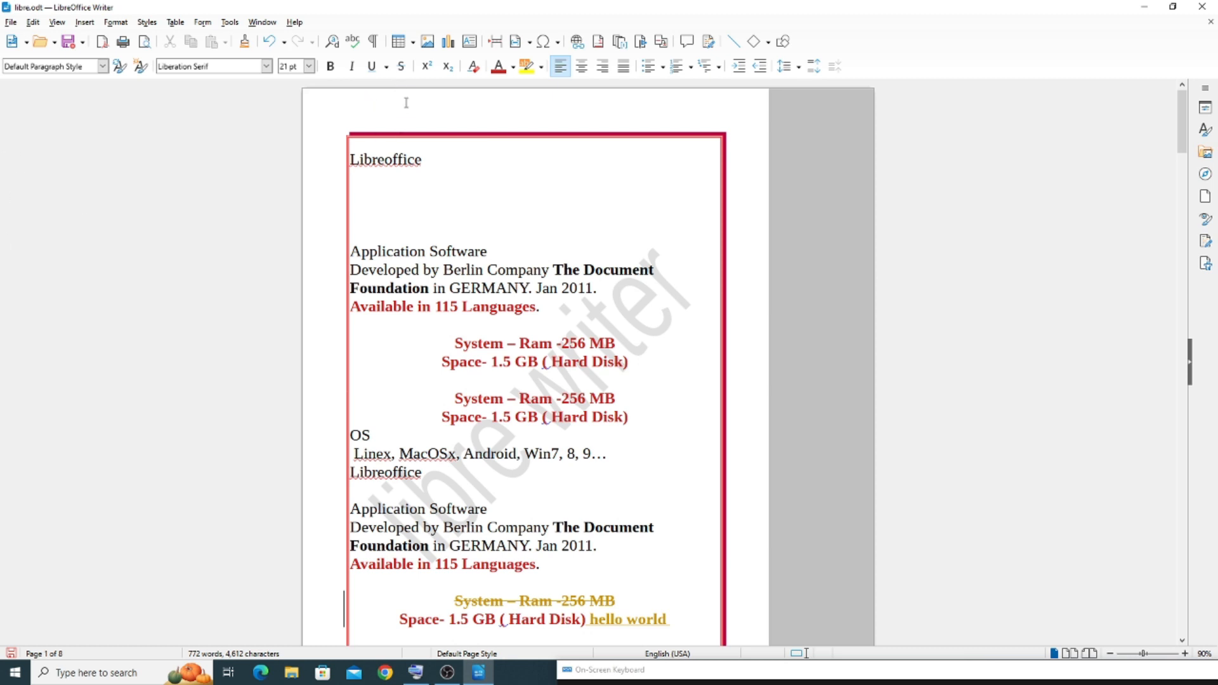
pyautogui.hotkey('ctrl', 'shift', 'r')
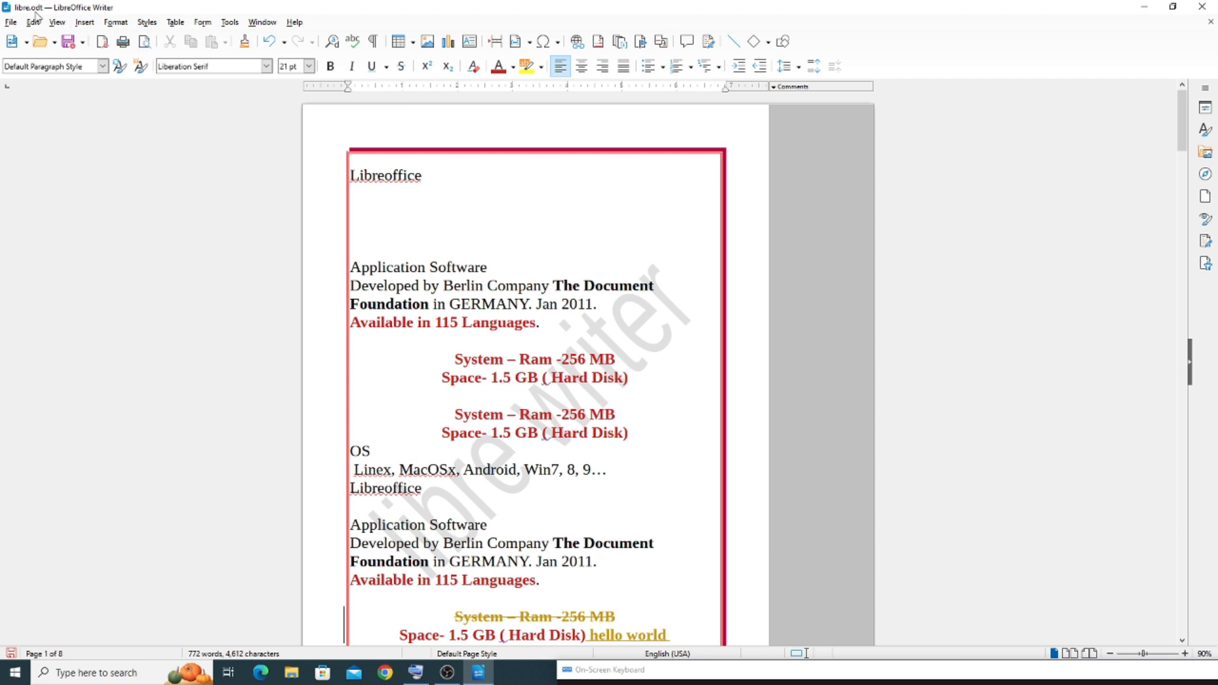
# Show the vertical ruler again and toggle all rulers off and on several times, ending with both shown
pyautogui.click(57, 22)
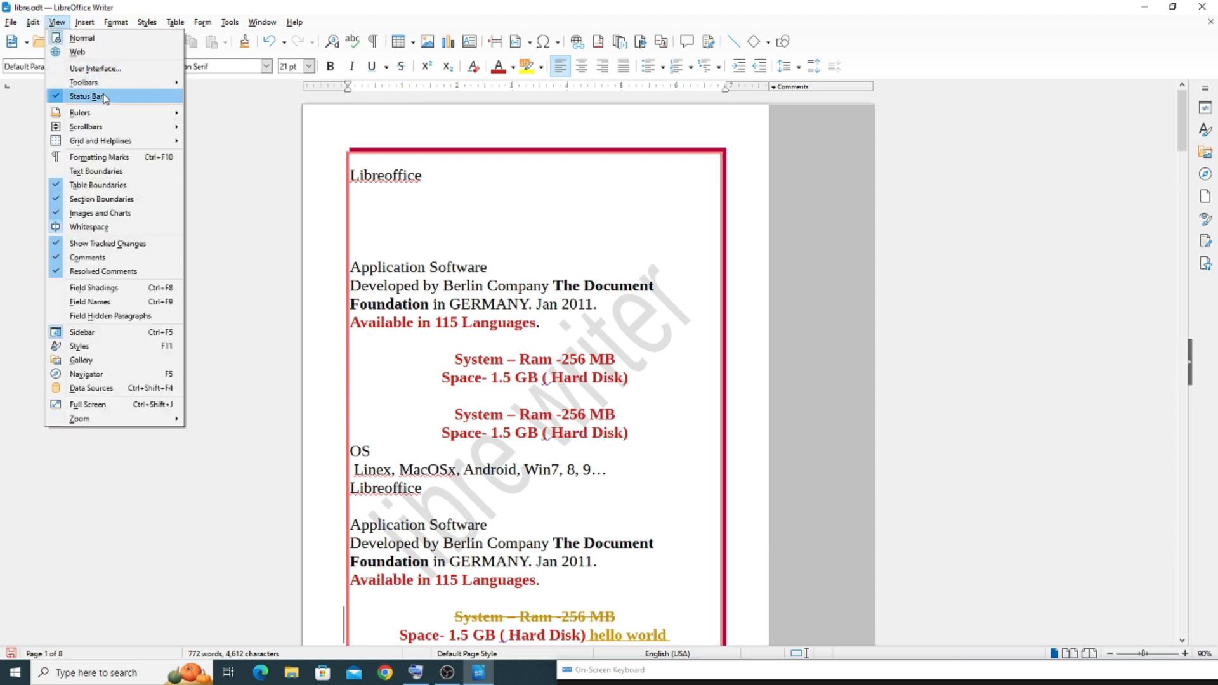
pyautogui.click(242, 130)
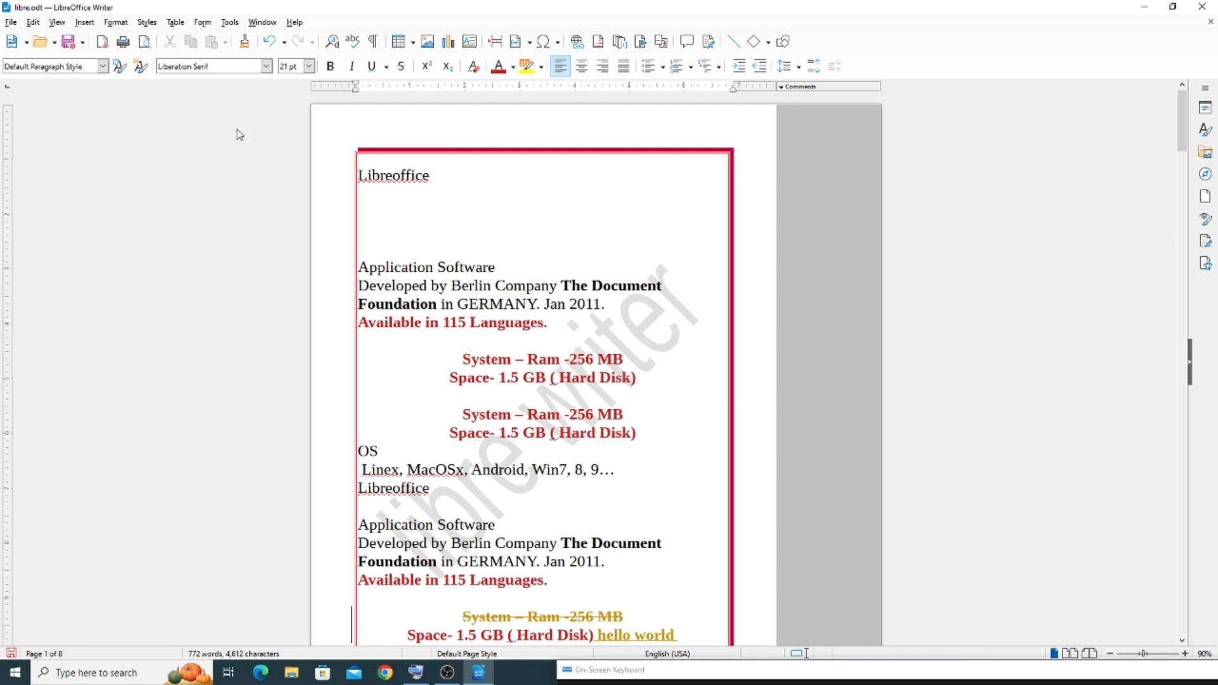
pyautogui.hotkey('ctrl', 'shift', 'r')
pyautogui.hotkey('ctrl', 'shift', 'r')
pyautogui.hotkey('ctrl', 'shift', 'r')
pyautogui.hotkey('ctrl', 'shift', 'r')
pyautogui.hotkey('ctrl', 'shift', 'r')
pyautogui.hotkey('ctrl', 'shift', 'r')
# Look at the scroll bar display options and browse the document down to pages 3 and 4 with the vertical scroll bar
pyautogui.click(58, 23)
pyautogui.moveTo(89, 118)
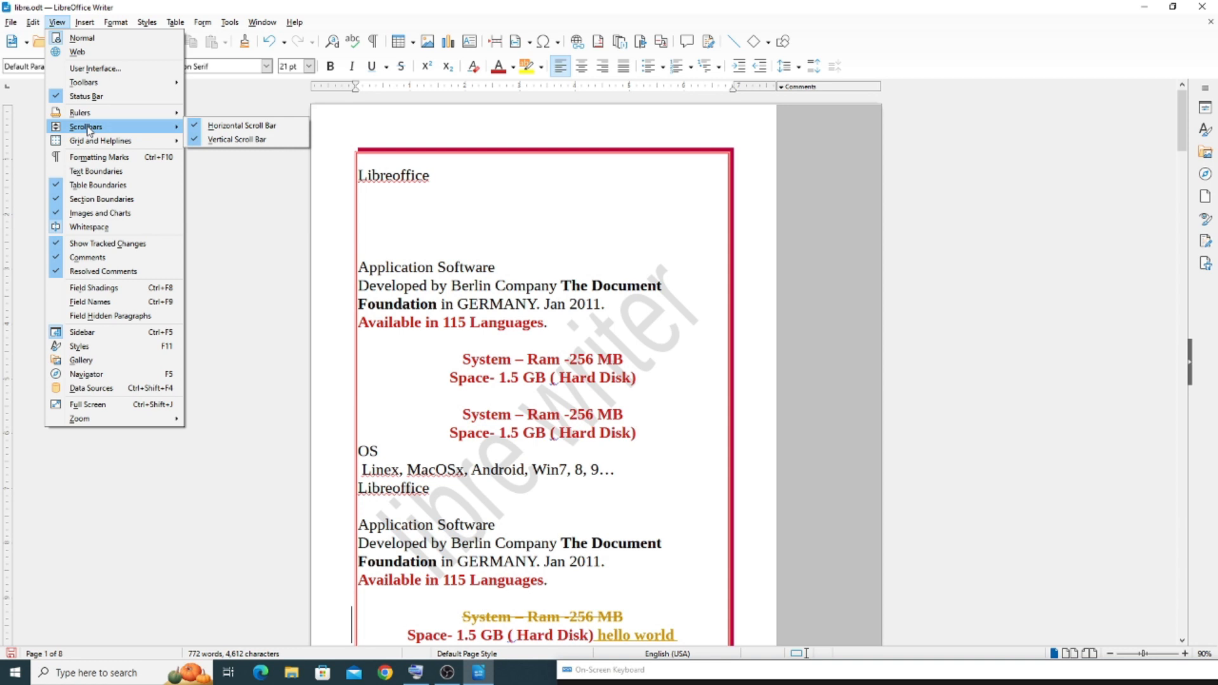
pyautogui.click(476, 240)
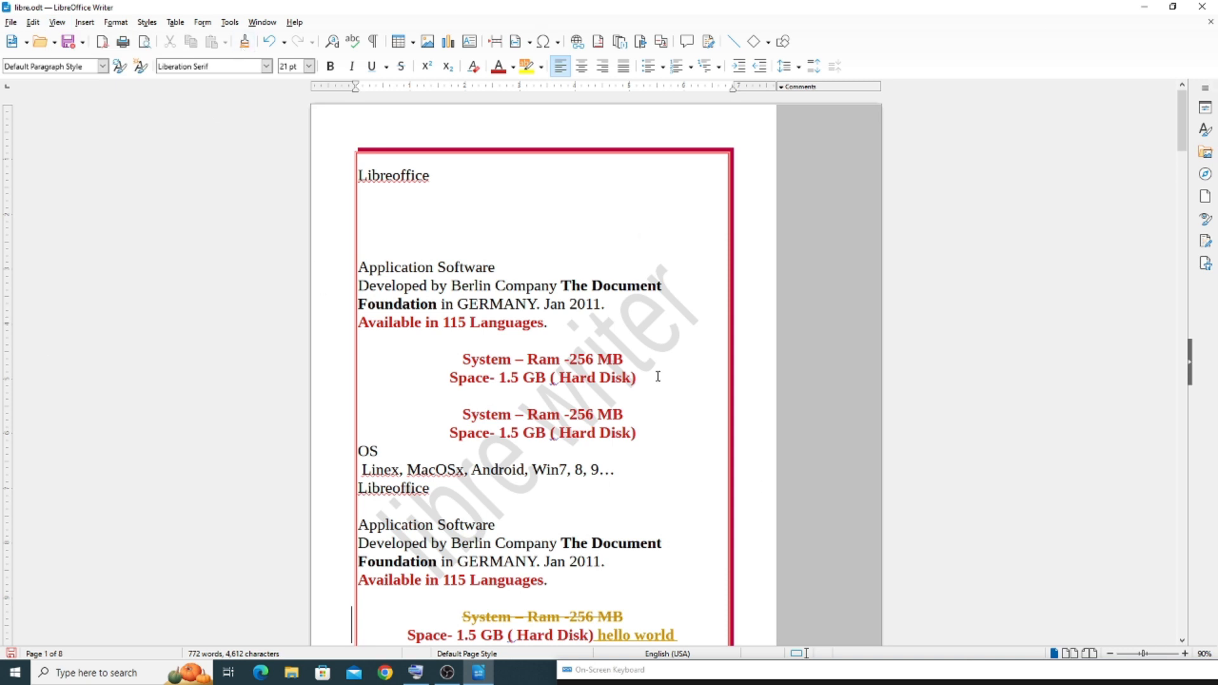
pyautogui.moveTo(1183, 113); pyautogui.dragTo(1186, 277)
pyautogui.click(1183, 87)
pyautogui.click(1184, 87)
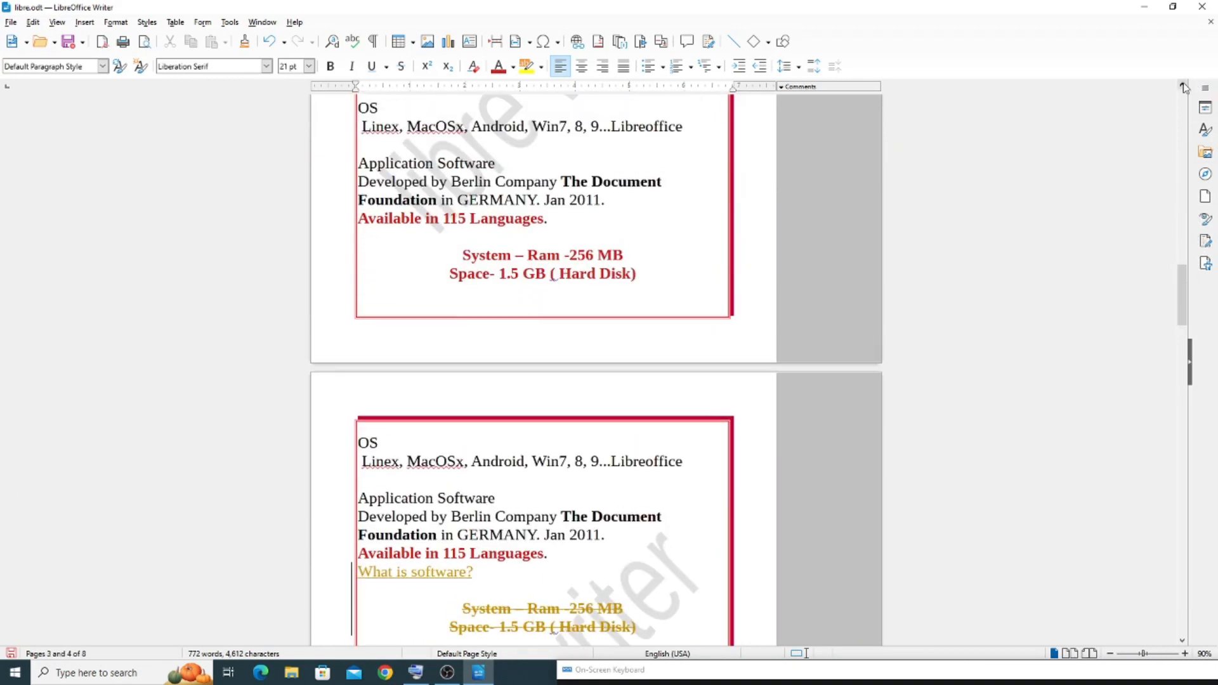
pyautogui.click(1184, 88)
pyautogui.click(1181, 641)
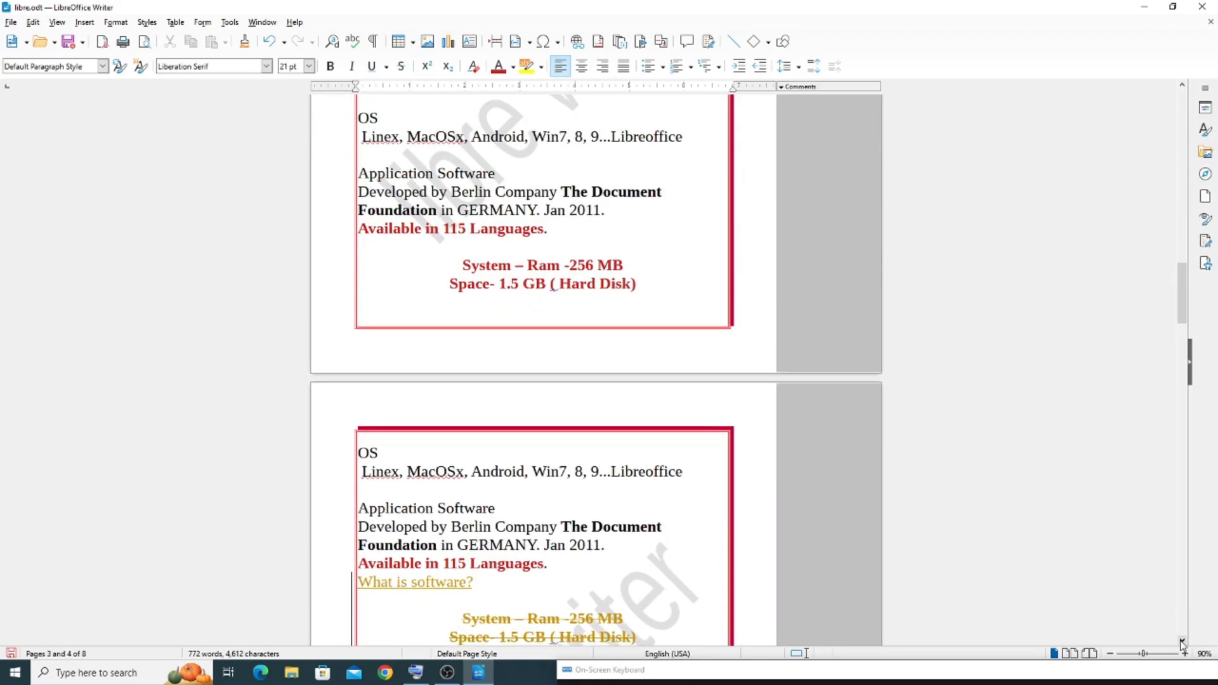
pyautogui.click(1182, 640)
pyautogui.click(1181, 641)
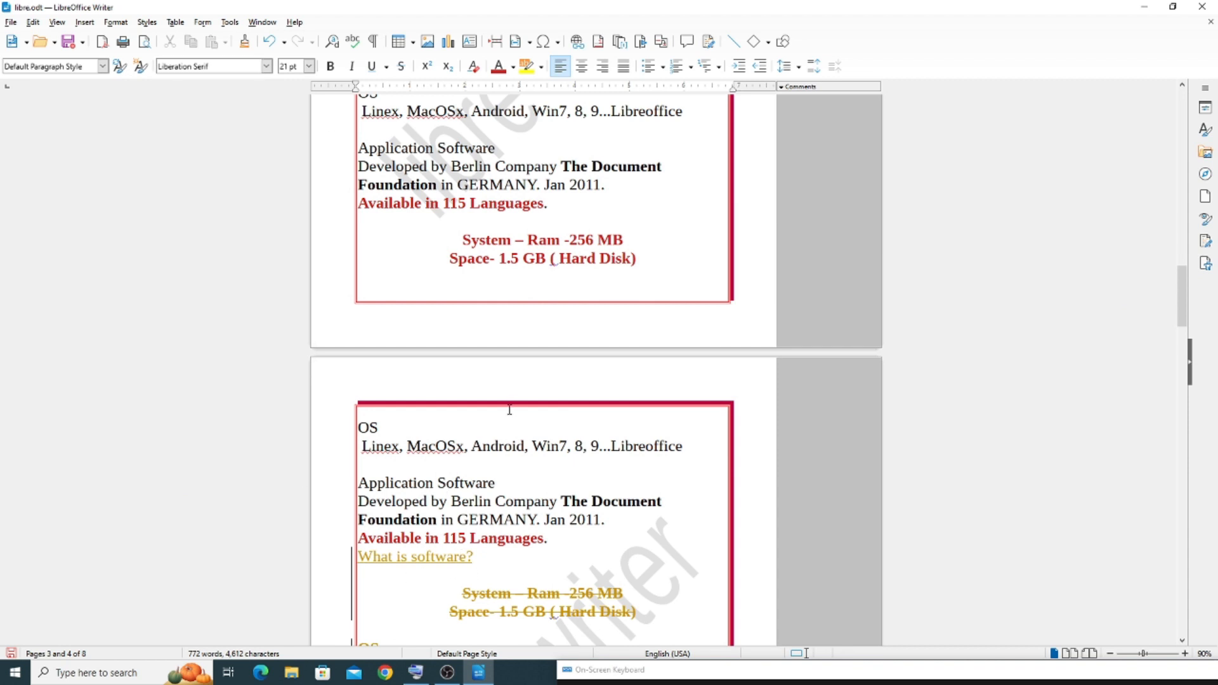
# Inspect the document horizontally and vertically at 599% zoom, then return the zoom to 100%
pyautogui.click(1164, 654)
pyautogui.click(1178, 654)
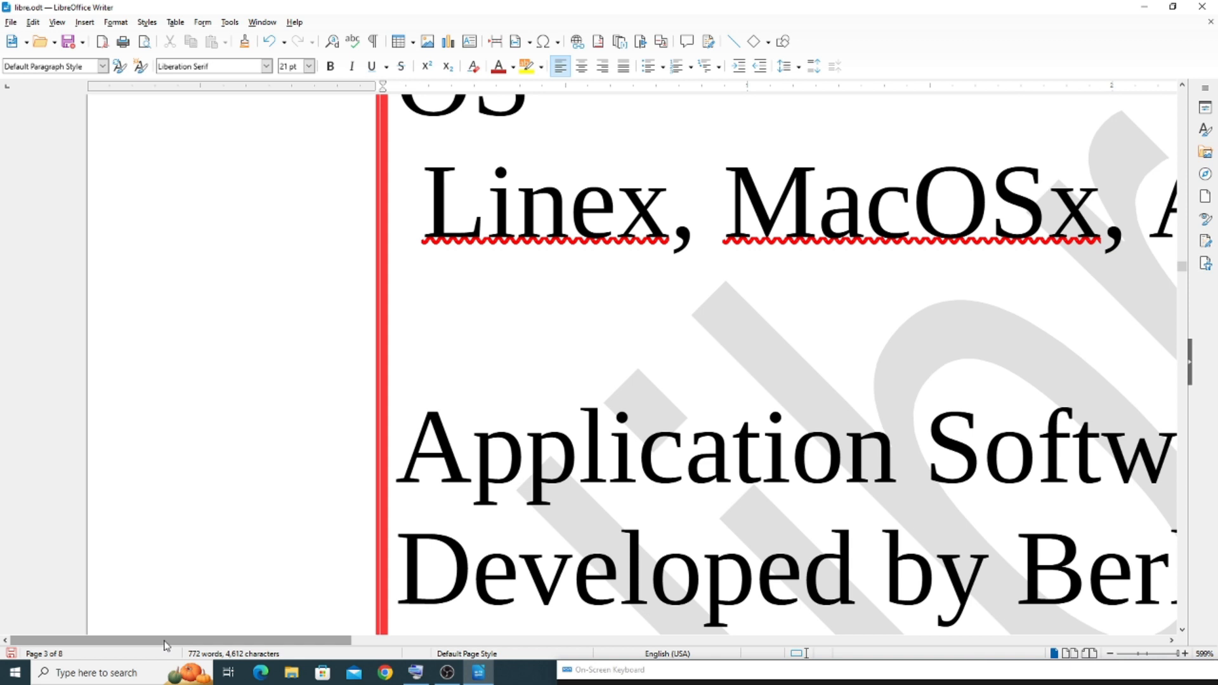
pyautogui.moveTo(168, 646); pyautogui.dragTo(393, 636)
pyautogui.moveTo(1182, 267)
pyautogui.mouseDown()
pyautogui.moveTo(1183, 219)
pyautogui.moveTo(1183, 248)
pyautogui.mouseUp()
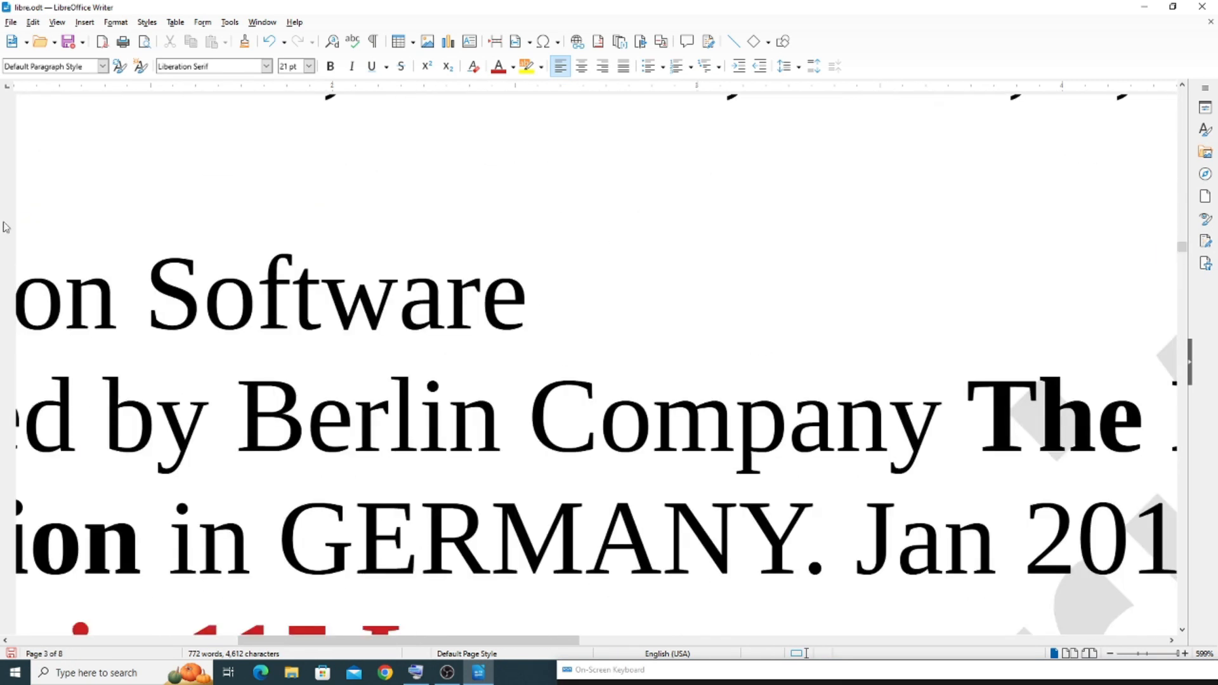
pyautogui.moveTo(1169, 653); pyautogui.dragTo(1148, 654)
# Enlarge the document to 180% zoom and shift the page slightly with the horizontal scroll bar
pyautogui.click(57, 23)
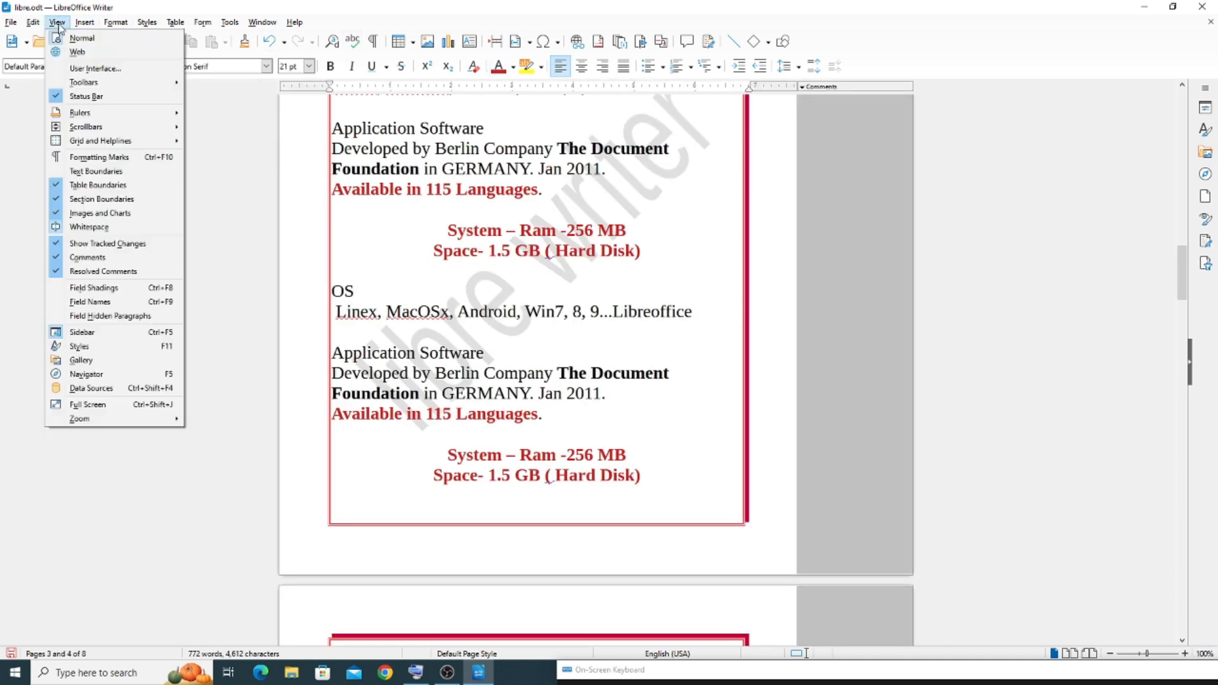
pyautogui.moveTo(92, 127)
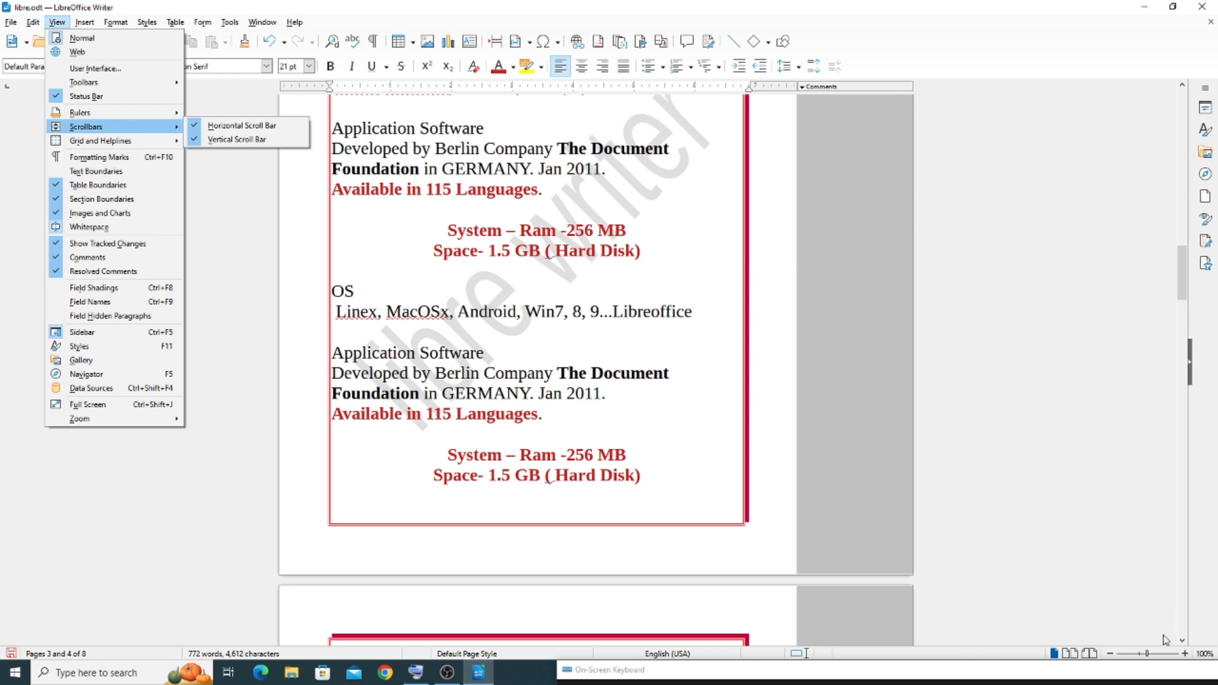
pyautogui.click(1184, 656)
pyautogui.click(1184, 654)
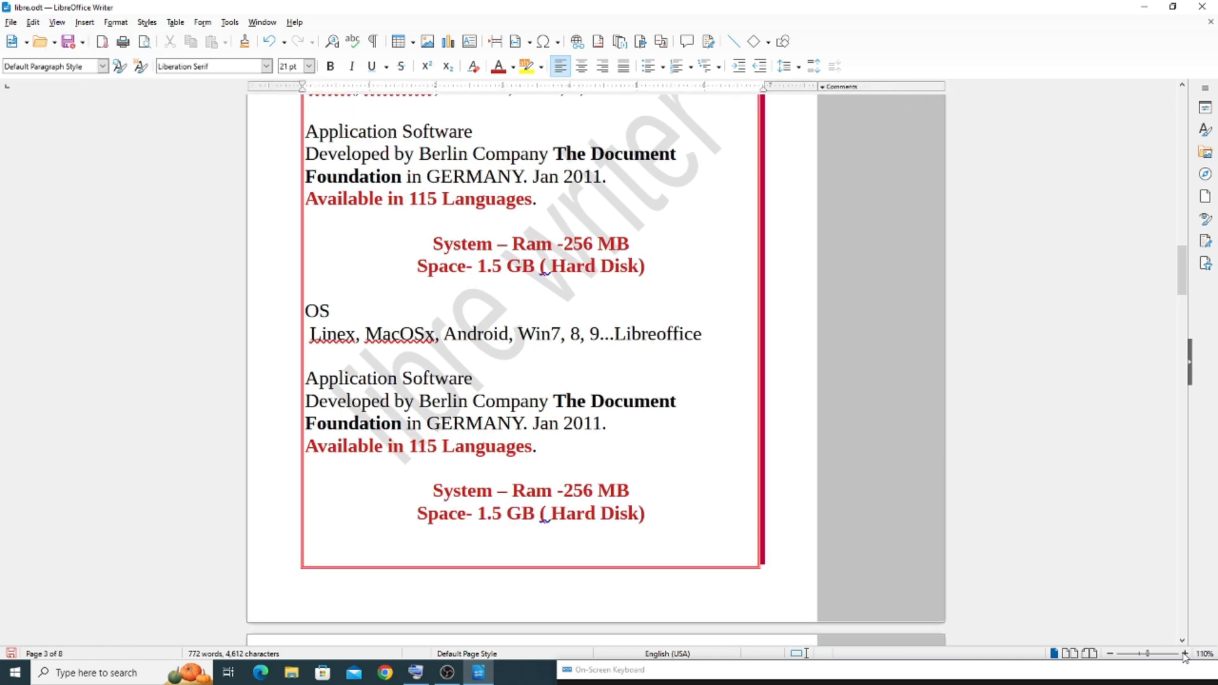
pyautogui.click(1184, 654)
pyautogui.click(1184, 654)
pyautogui.click(1184, 654)
pyautogui.click(1185, 655)
pyautogui.click(1185, 655)
pyautogui.click(1185, 655)
pyautogui.click(1185, 656)
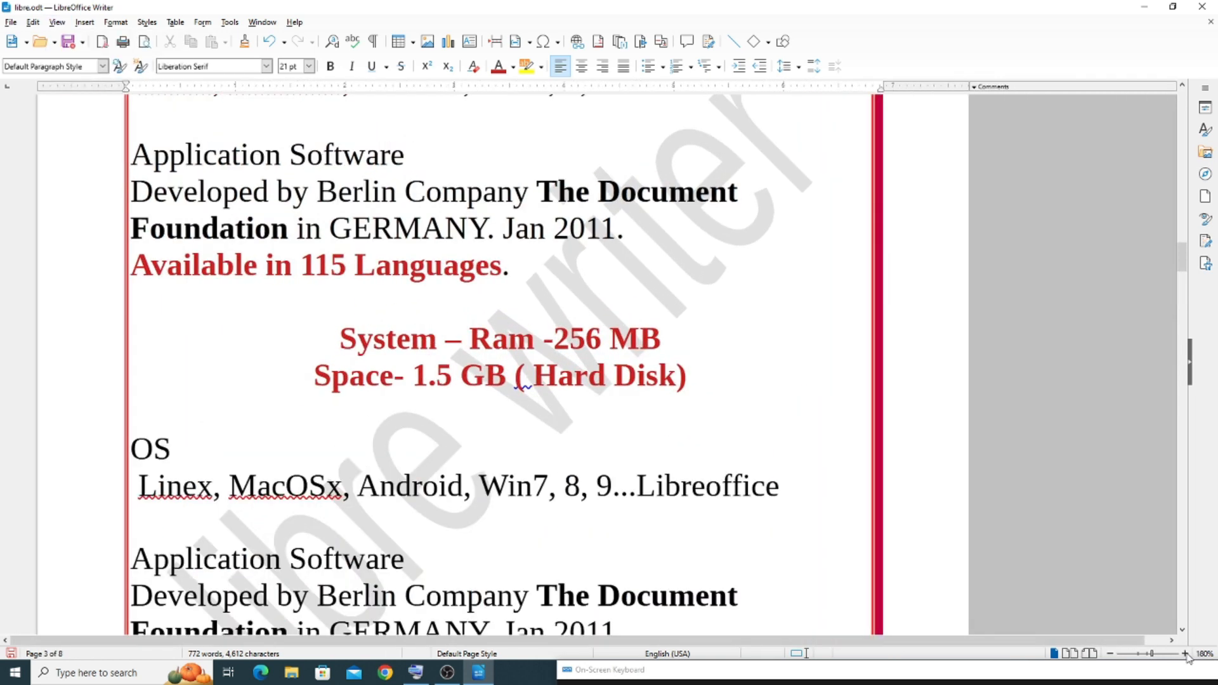
pyautogui.moveTo(933, 641)
pyautogui.mouseDown()
pyautogui.moveTo(973, 642)
pyautogui.moveTo(931, 640)
pyautogui.mouseUp()
# Hide both the horizontal and the vertical scroll bar
pyautogui.click(58, 22)
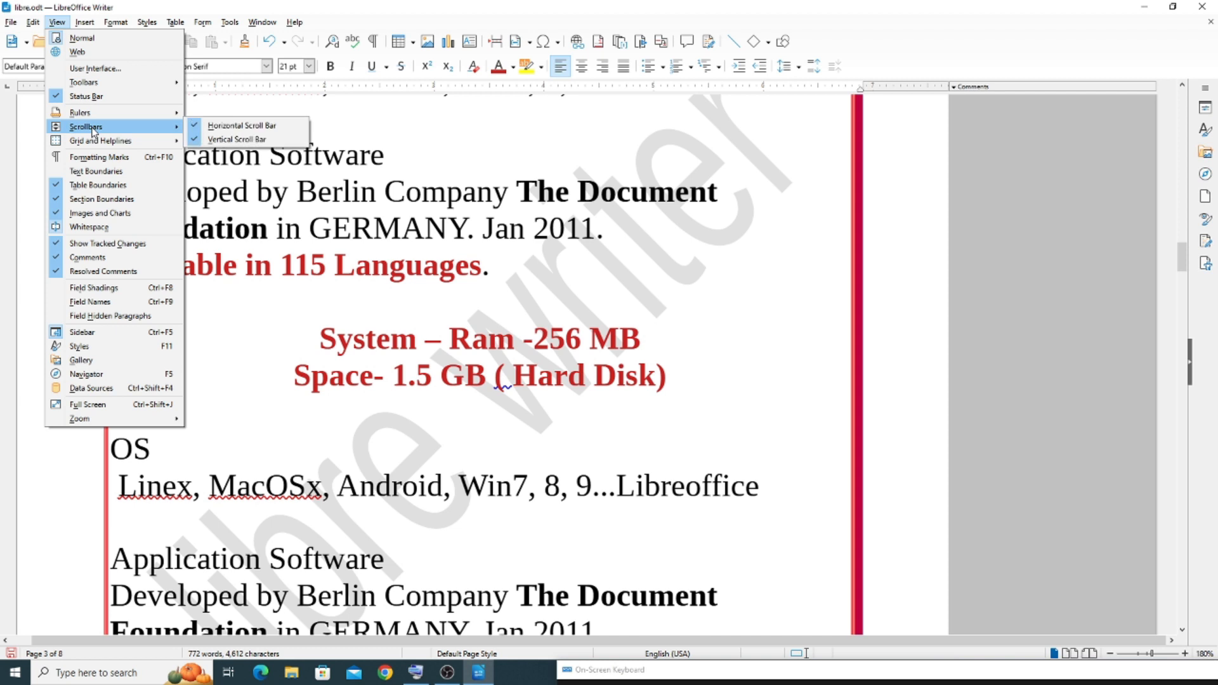
pyautogui.click(204, 126)
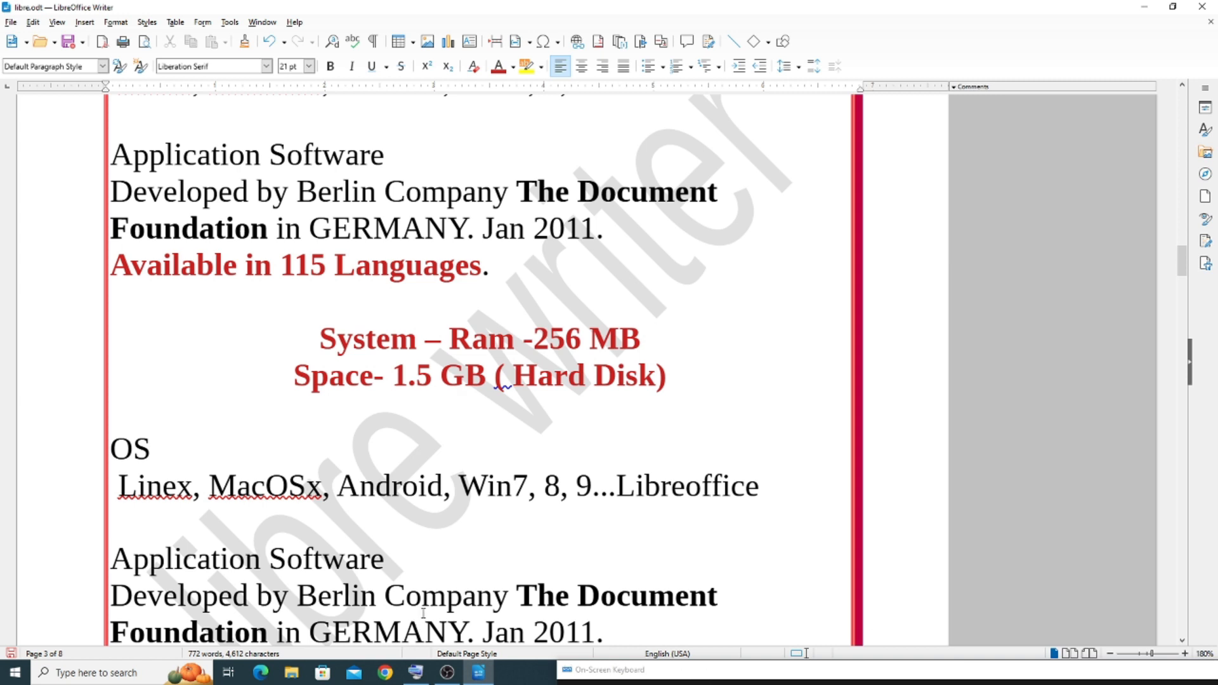
pyautogui.click(57, 23)
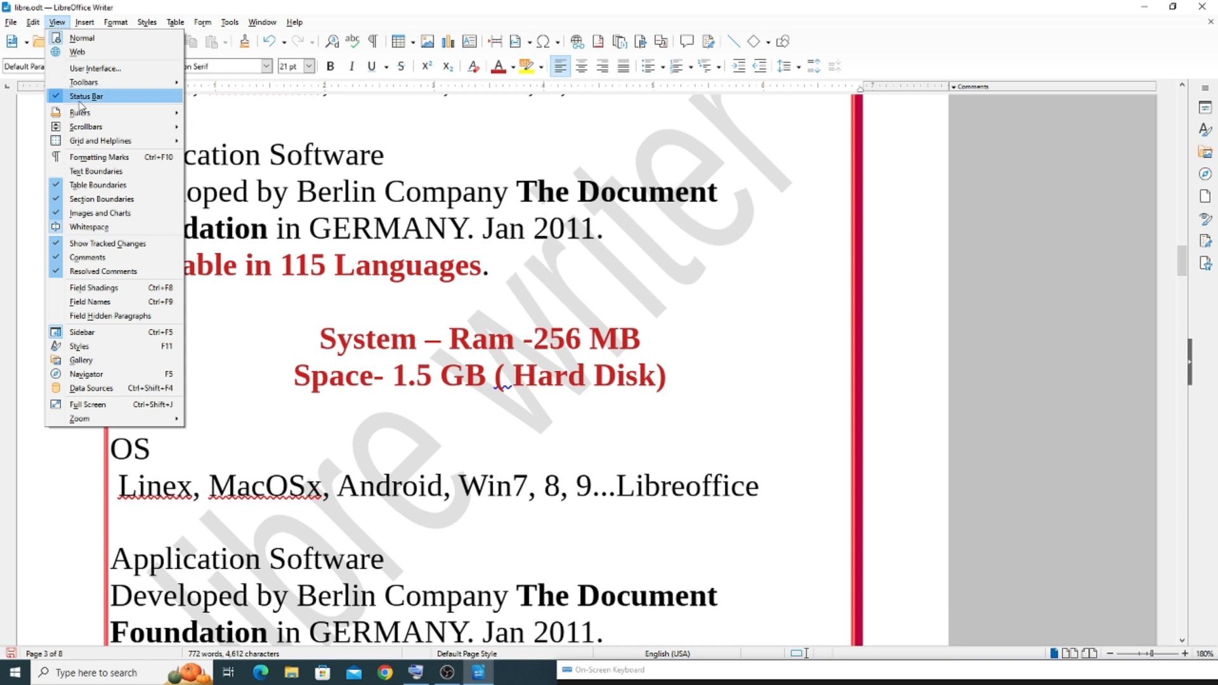
pyautogui.moveTo(187, 129)
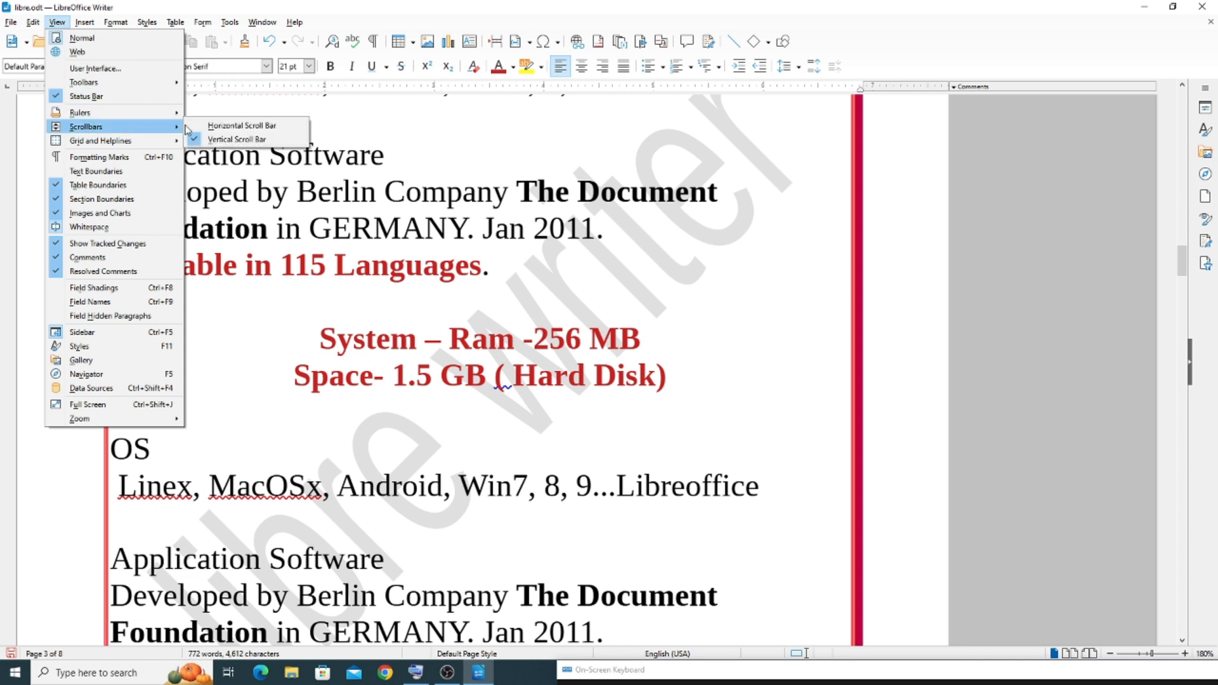
pyautogui.click(231, 138)
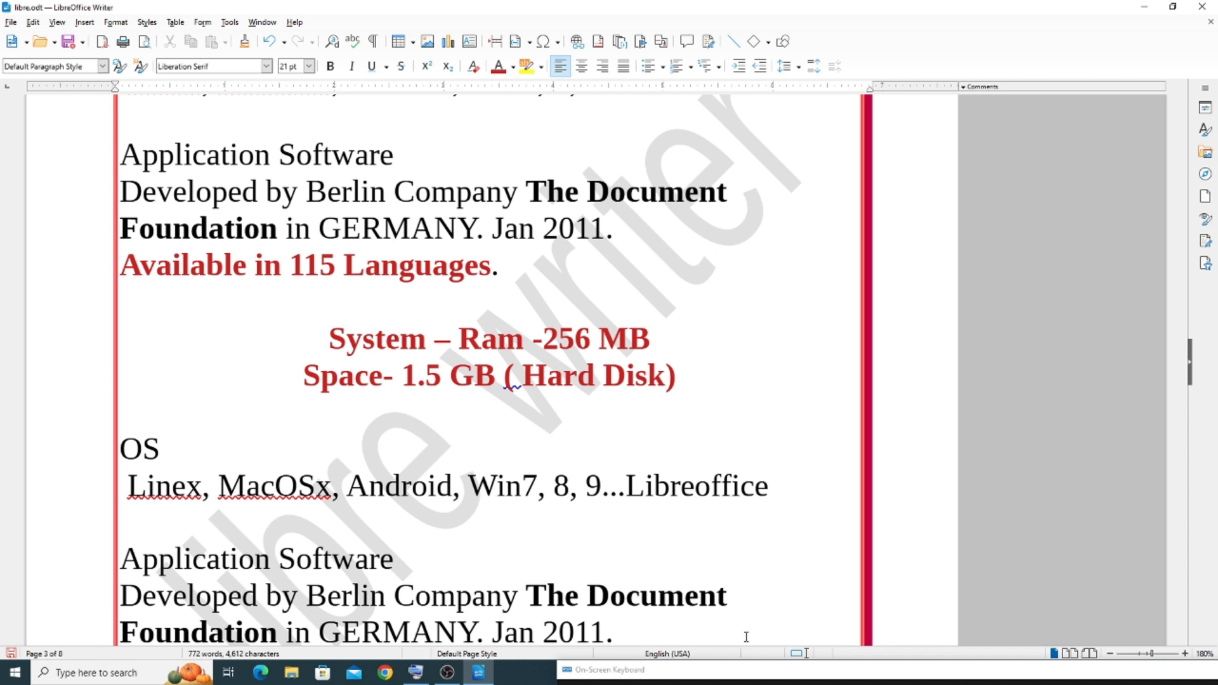
# Show the horizontal scroll bar and the vertical scroll bar again
pyautogui.click(57, 23)
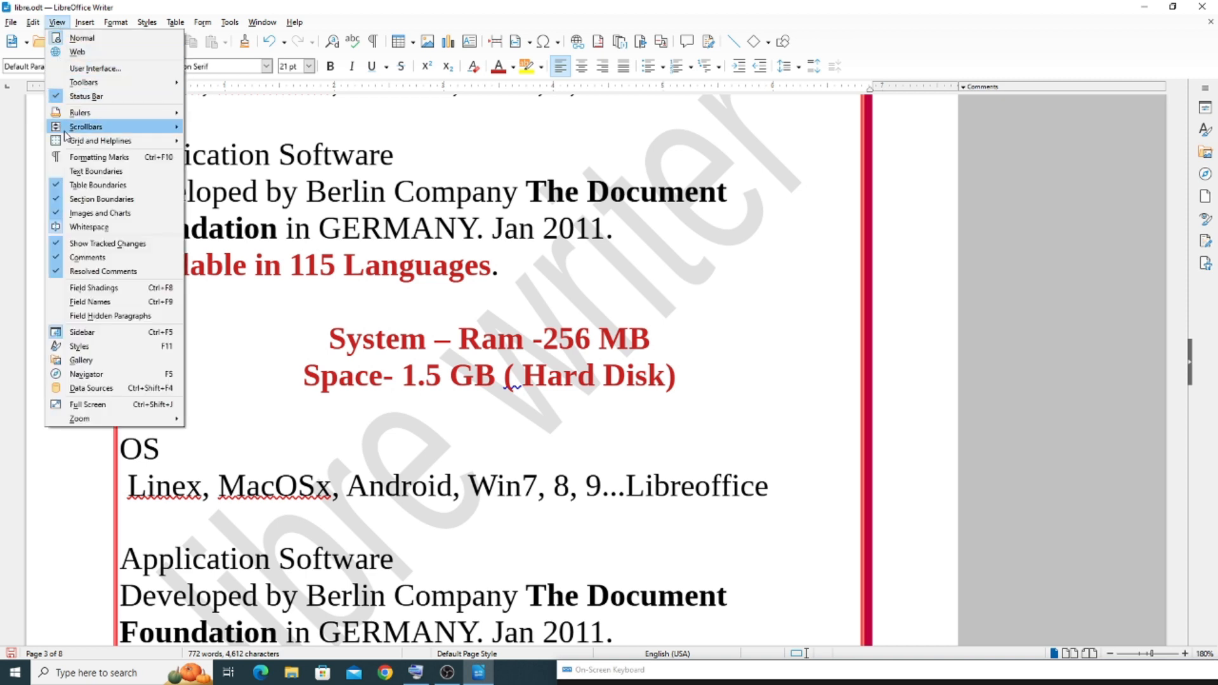
pyautogui.moveTo(95, 127)
pyautogui.click(242, 126)
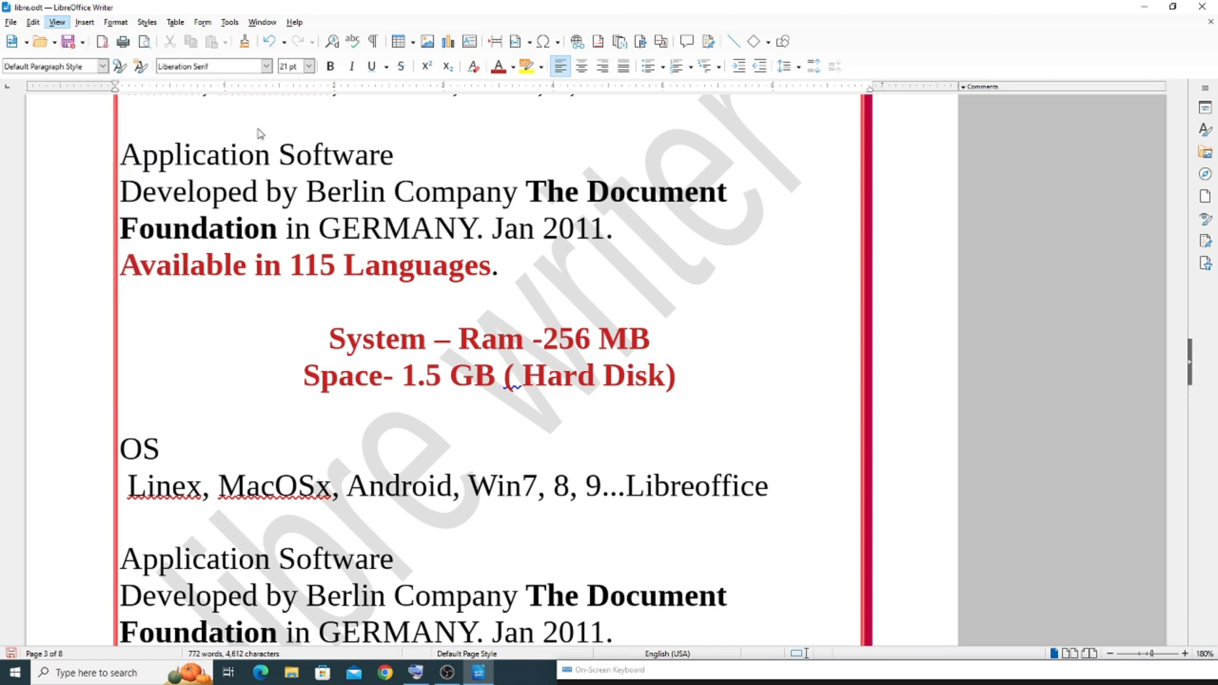
pyautogui.click(58, 22)
pyautogui.moveTo(92, 131)
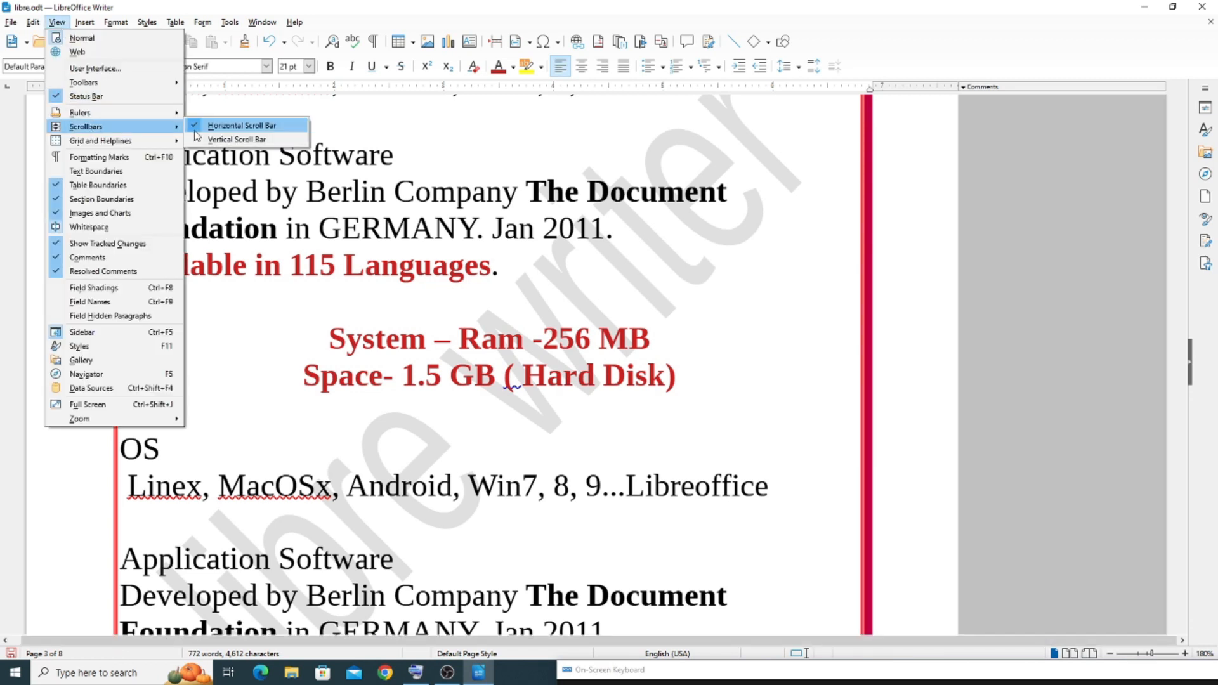
pyautogui.click(244, 141)
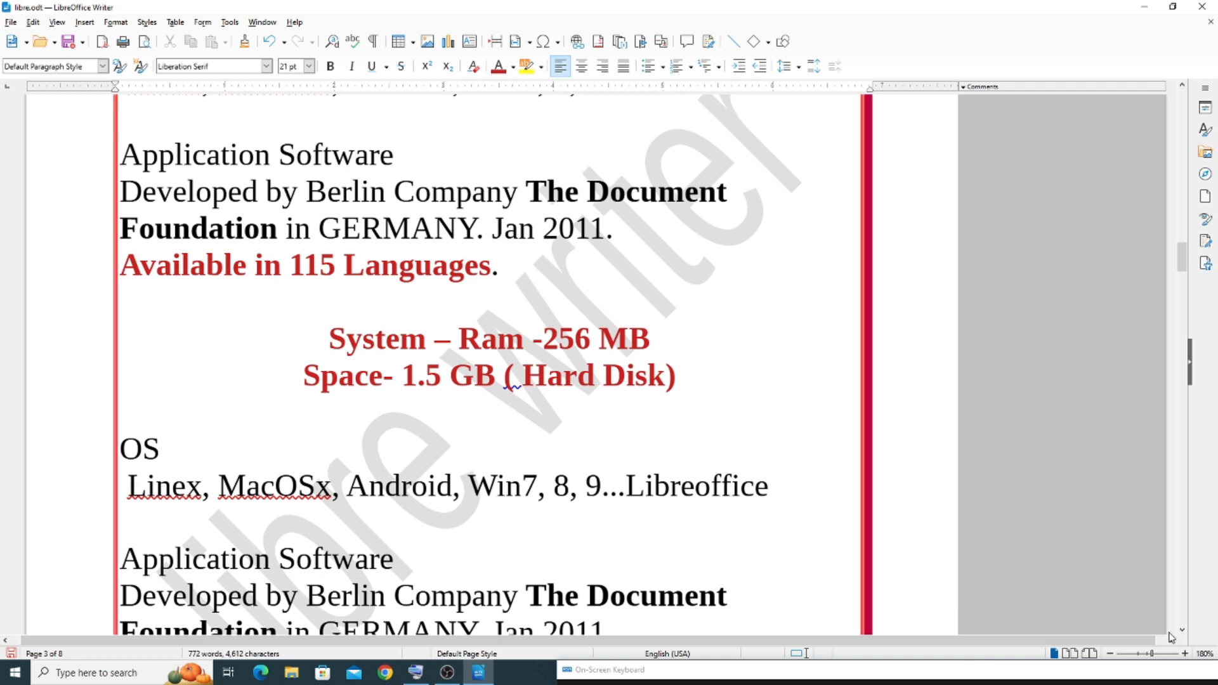
# Return the zoom to 100% and display the grid in the document
pyautogui.moveTo(1147, 655); pyautogui.dragTo(1140, 655)
pyautogui.click(1148, 654)
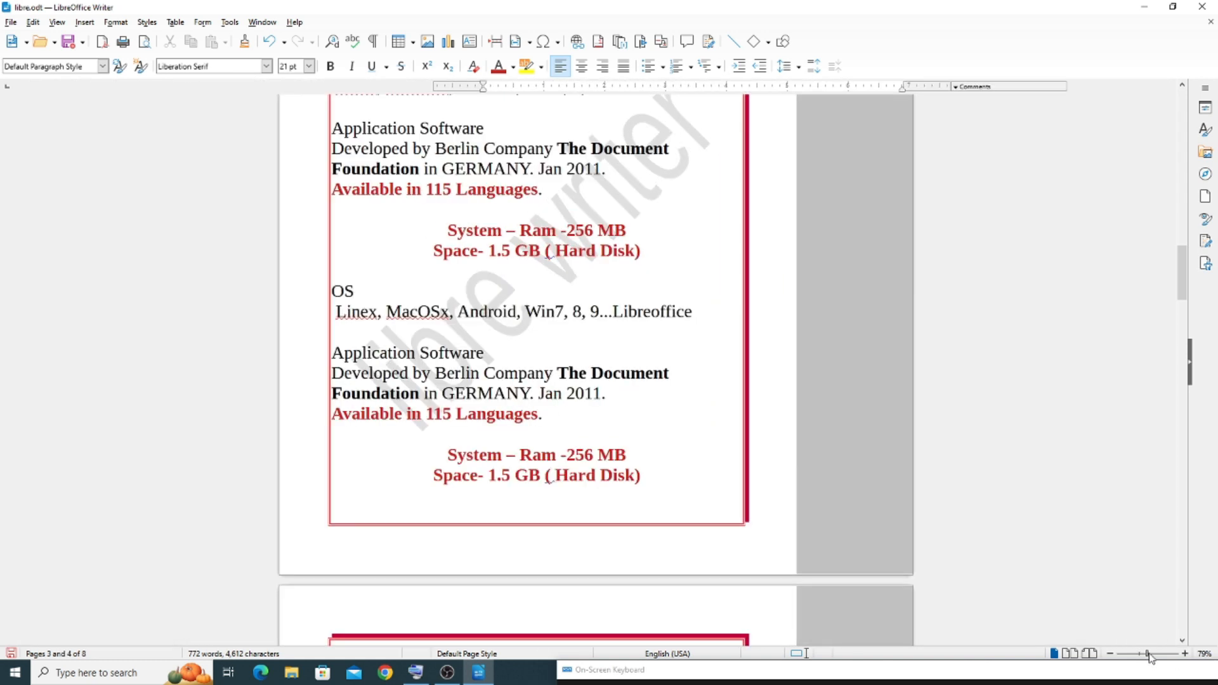
pyautogui.click(55, 21)
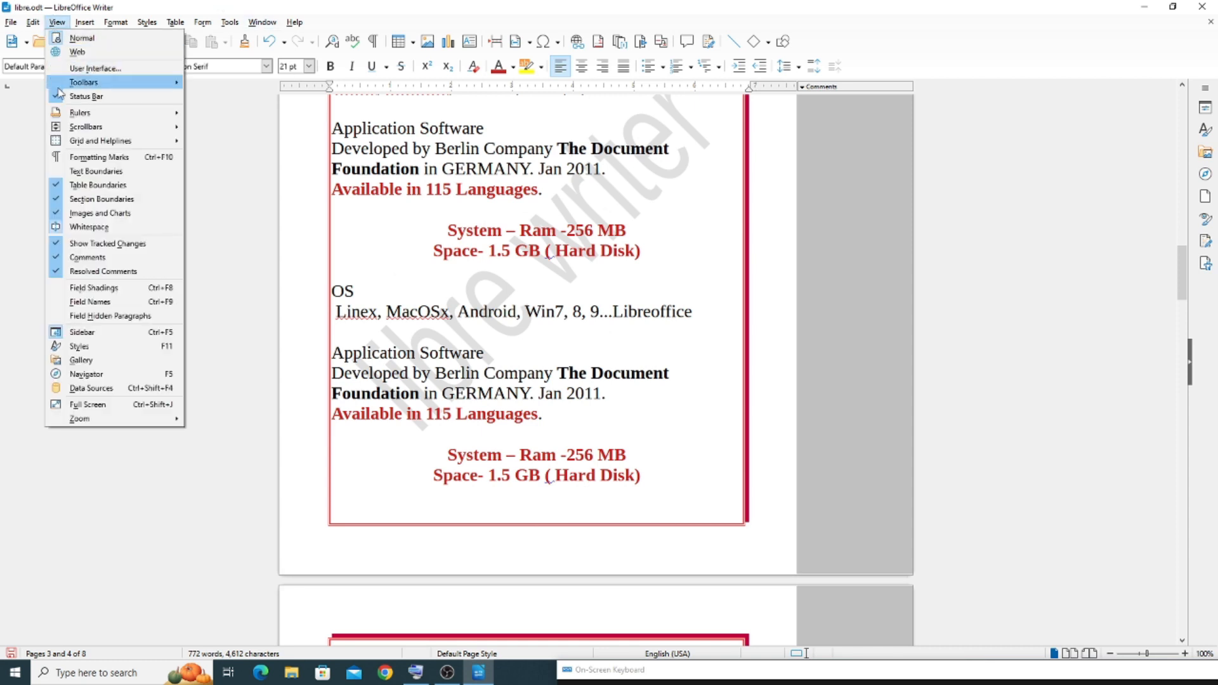
pyautogui.moveTo(70, 145)
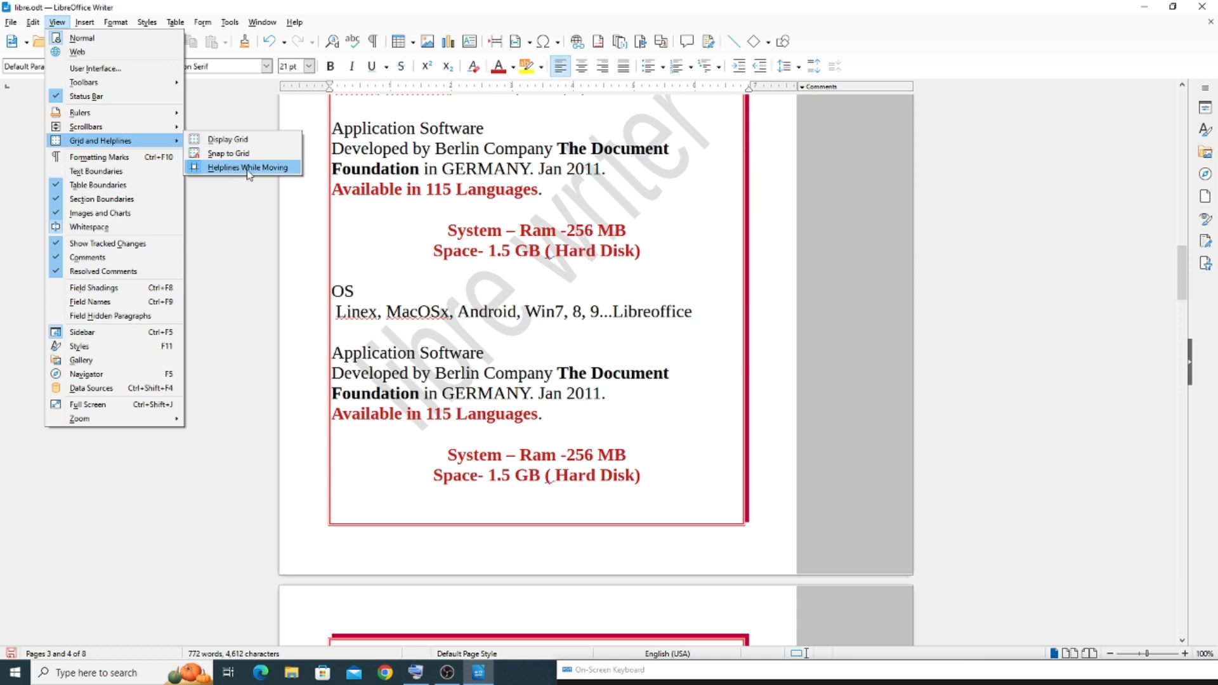
pyautogui.click(227, 140)
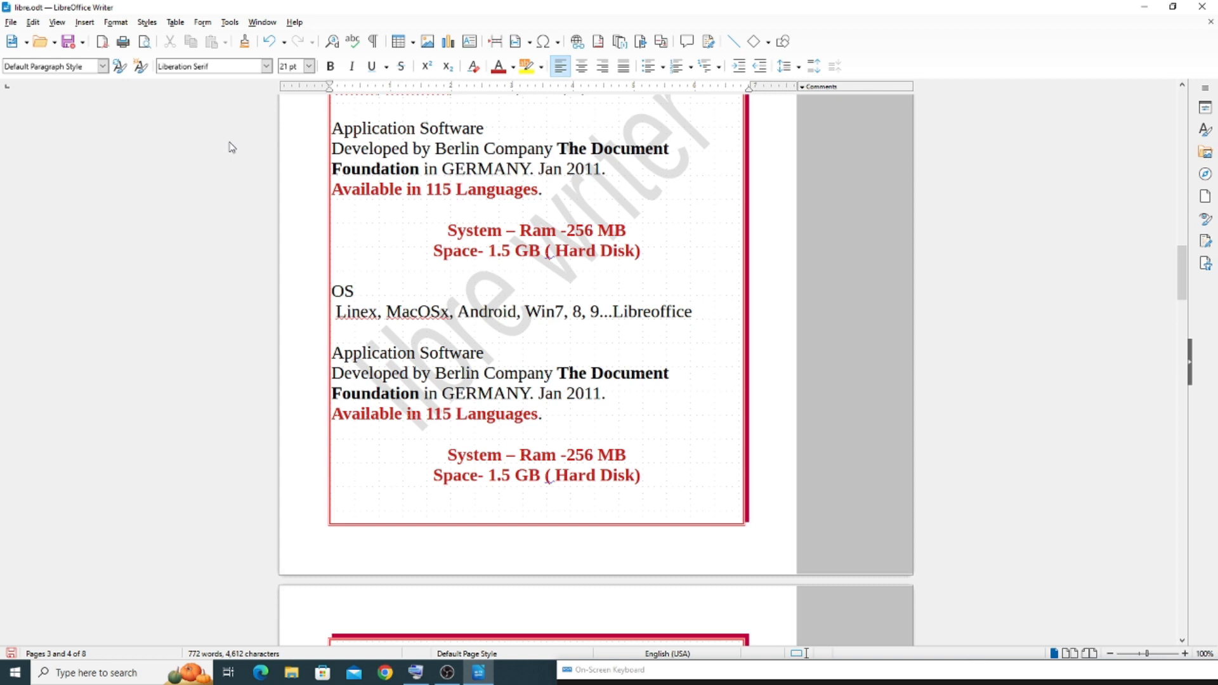
# Insert page breaks after the last text line on page 4 to create an empty page
pyautogui.click(1184, 653)
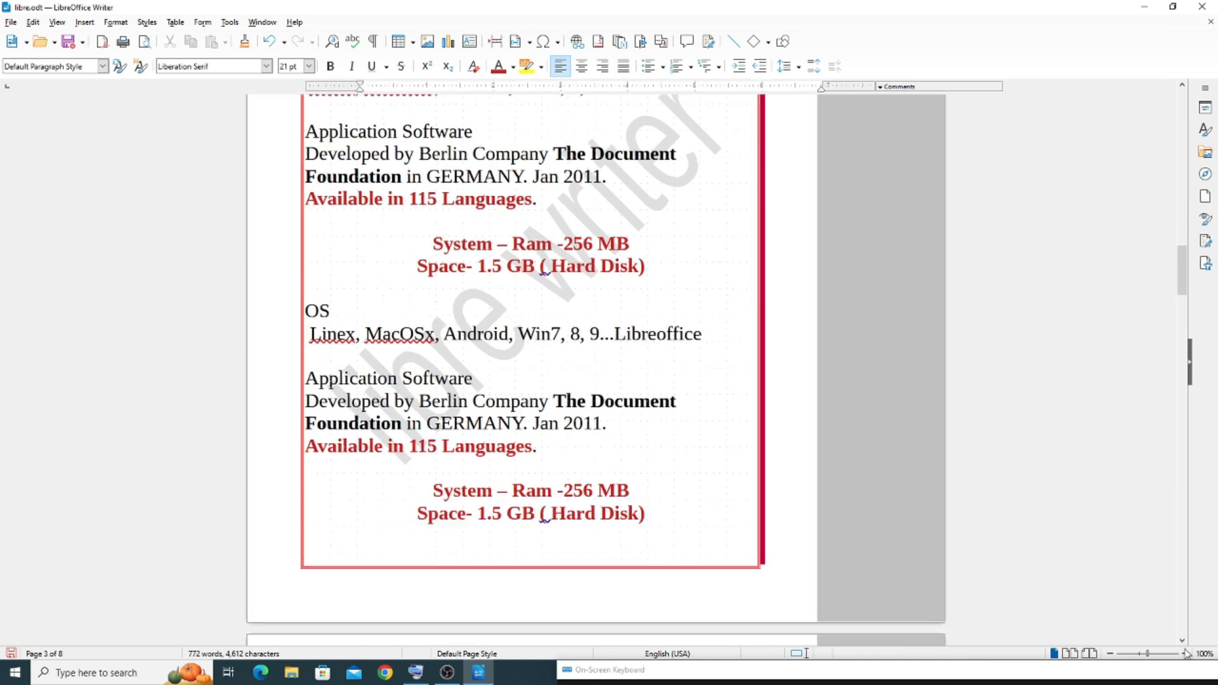
pyautogui.click(1184, 654)
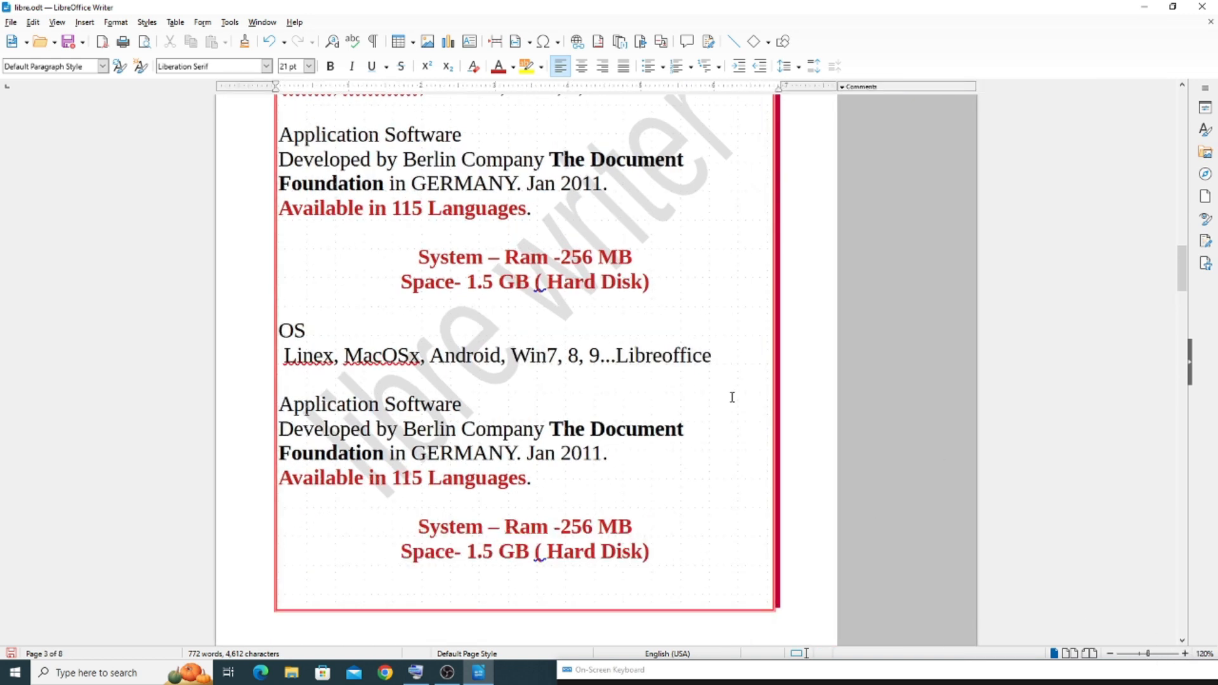
pyautogui.scroll(-15, 719, 387)
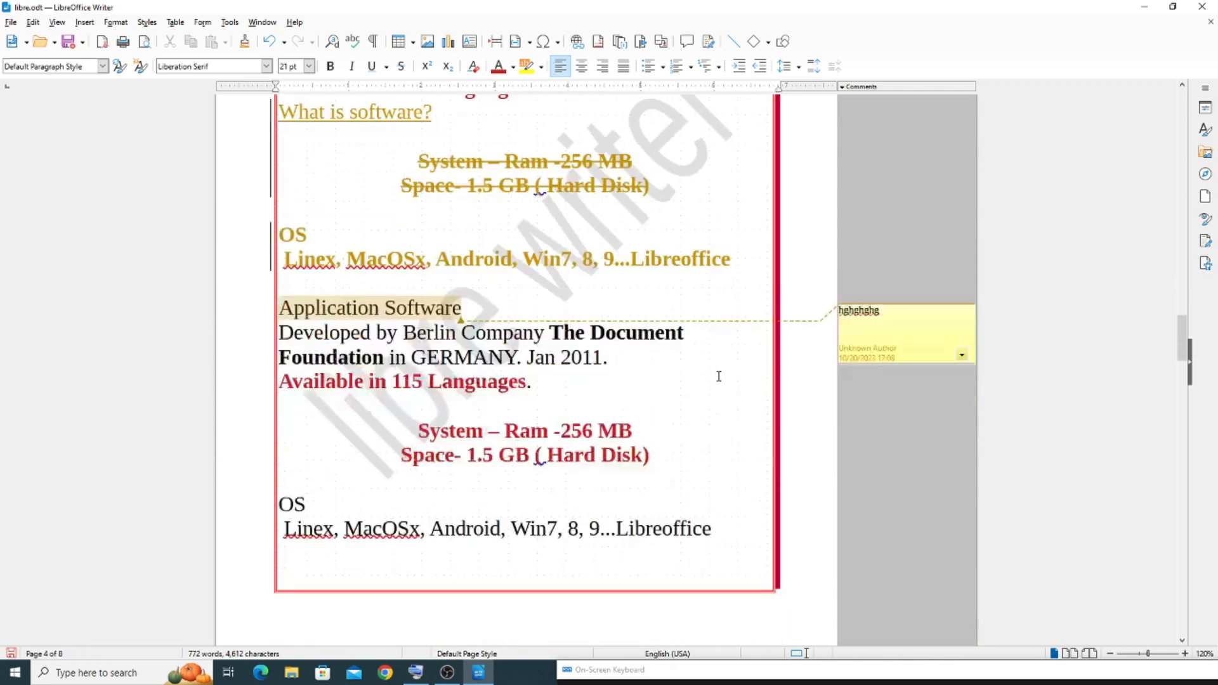
pyautogui.scroll(-10, 724, 371)
pyautogui.scroll(-3, 695, 304)
pyautogui.scroll(4, 693, 301)
pyautogui.scroll(3, 650, 249)
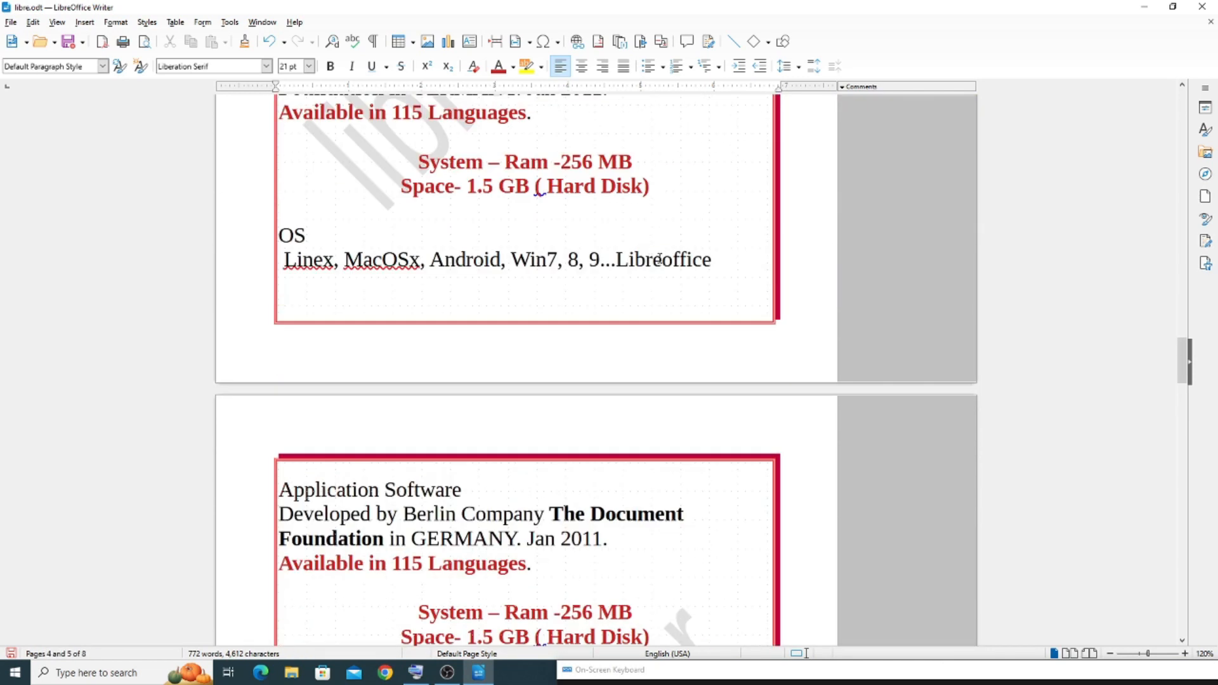
pyautogui.hotkey('ctrl', 'Return')
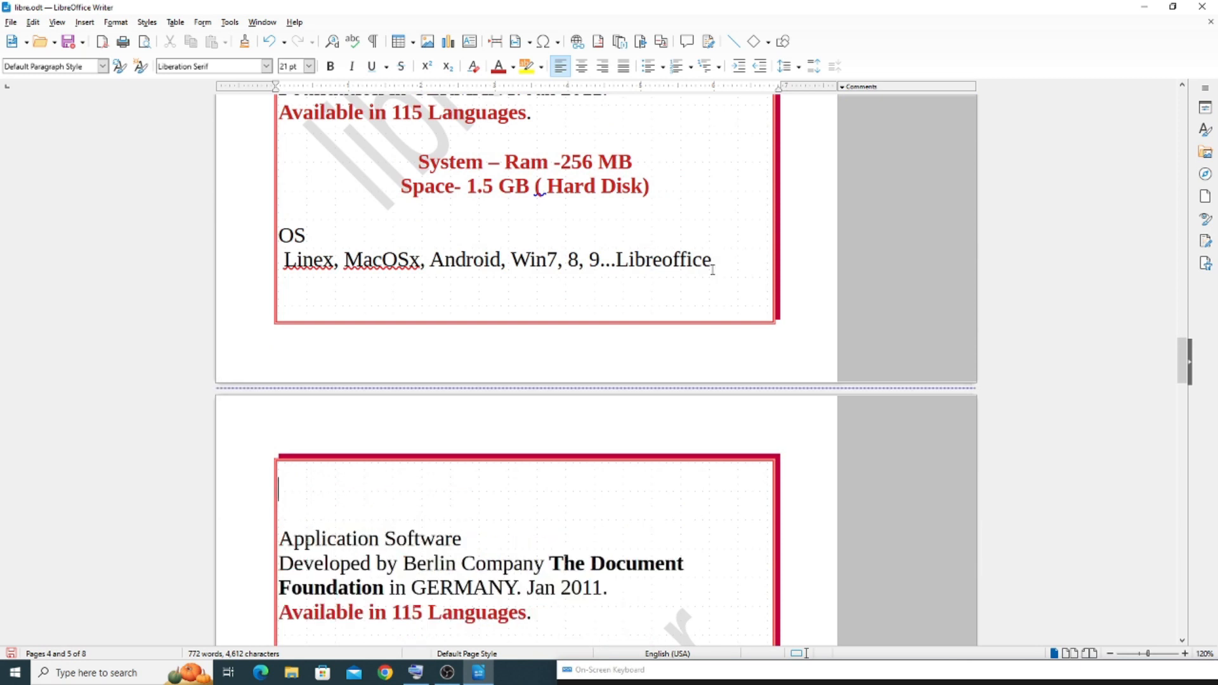
pyautogui.scroll(5, 713, 269)
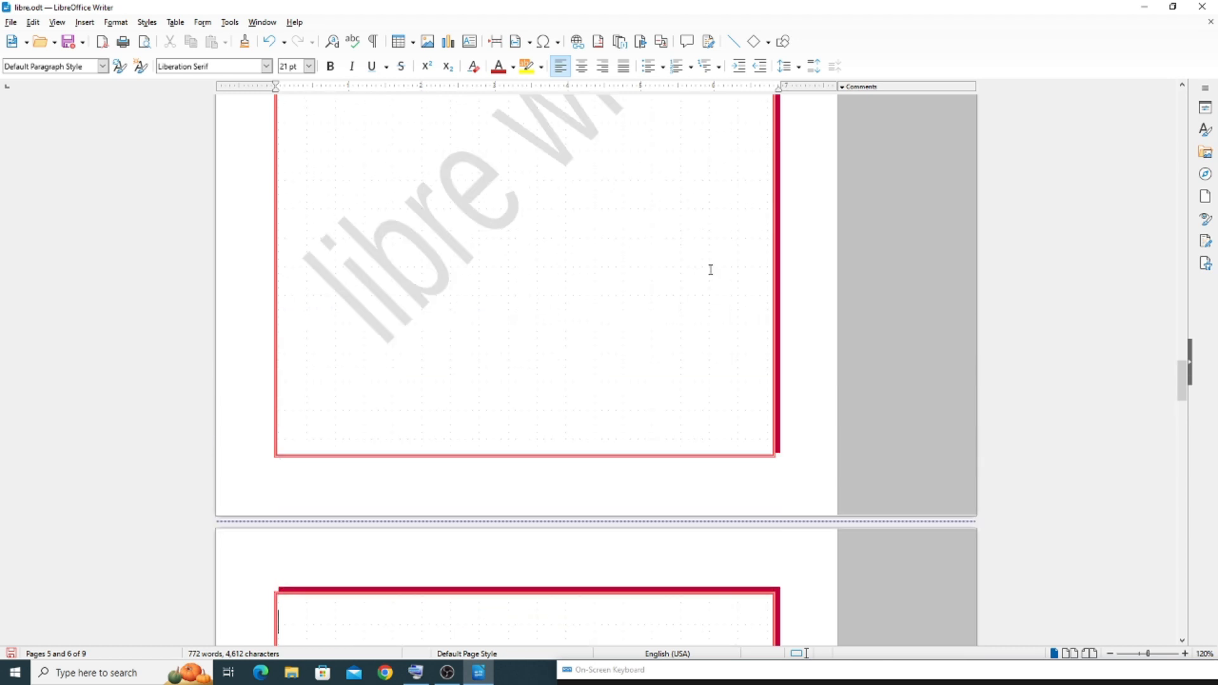
pyautogui.scroll(4, 536, 241)
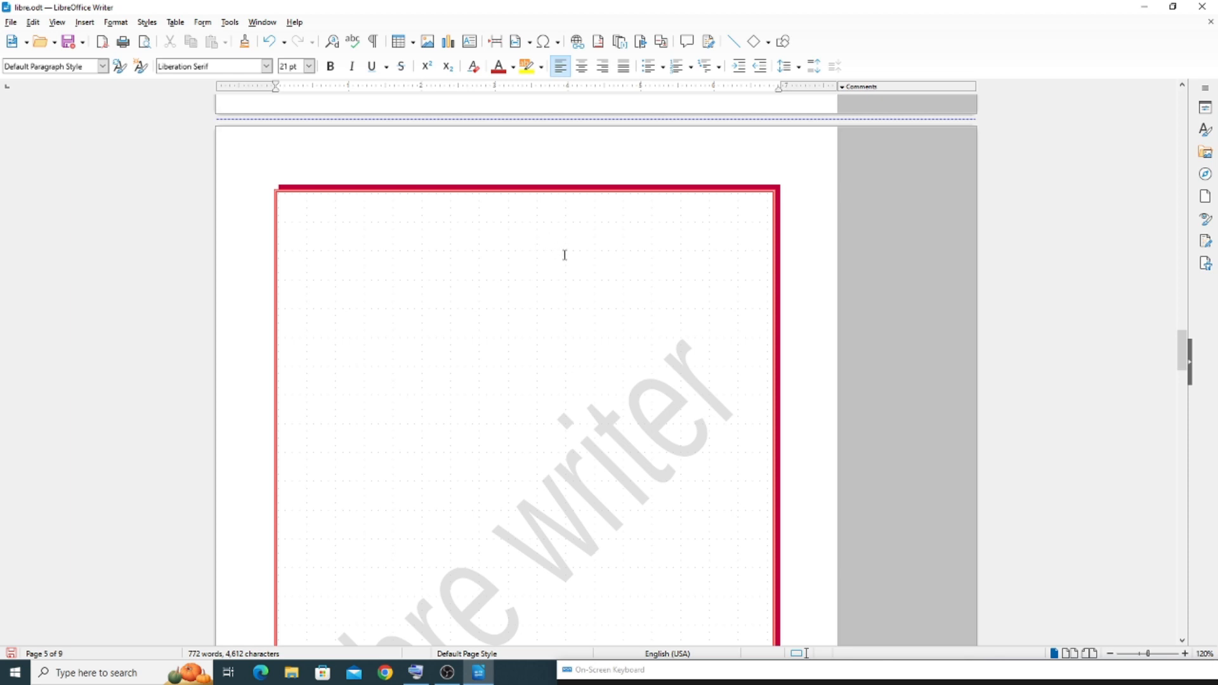
# Draw a rectangle about 0.77 × 0.38 inches near the empty page's upper-left corner and place a copy to its right
pyautogui.click(84, 22)
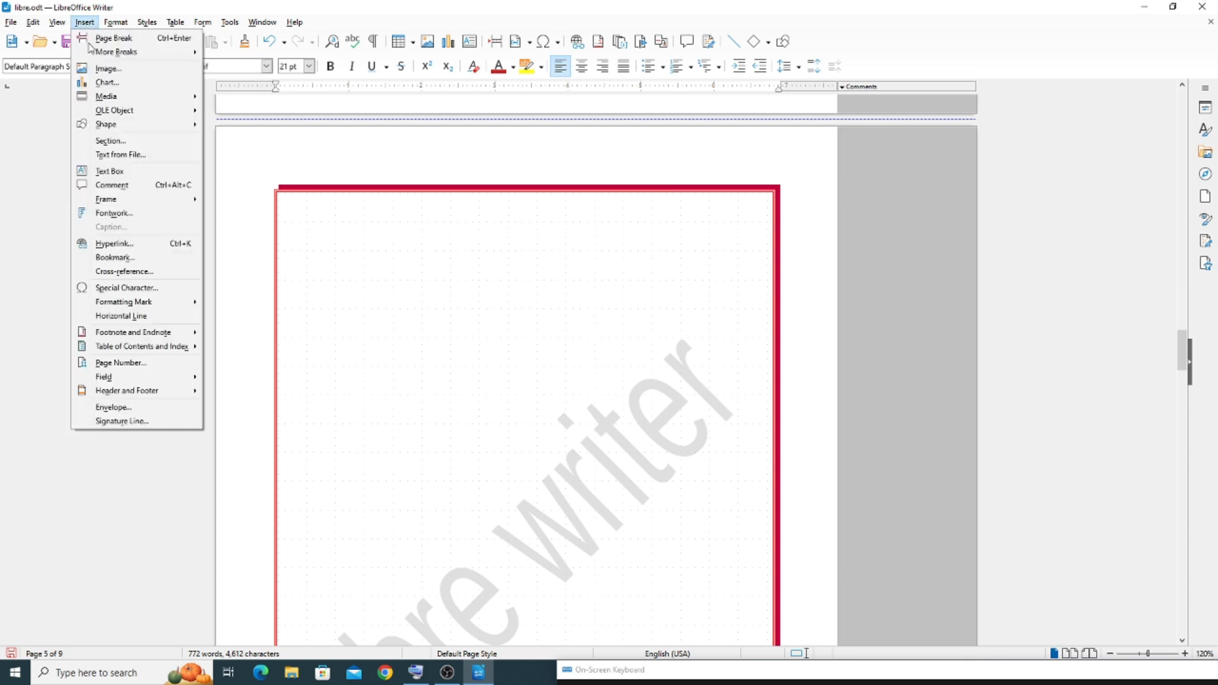
pyautogui.moveTo(105, 99)
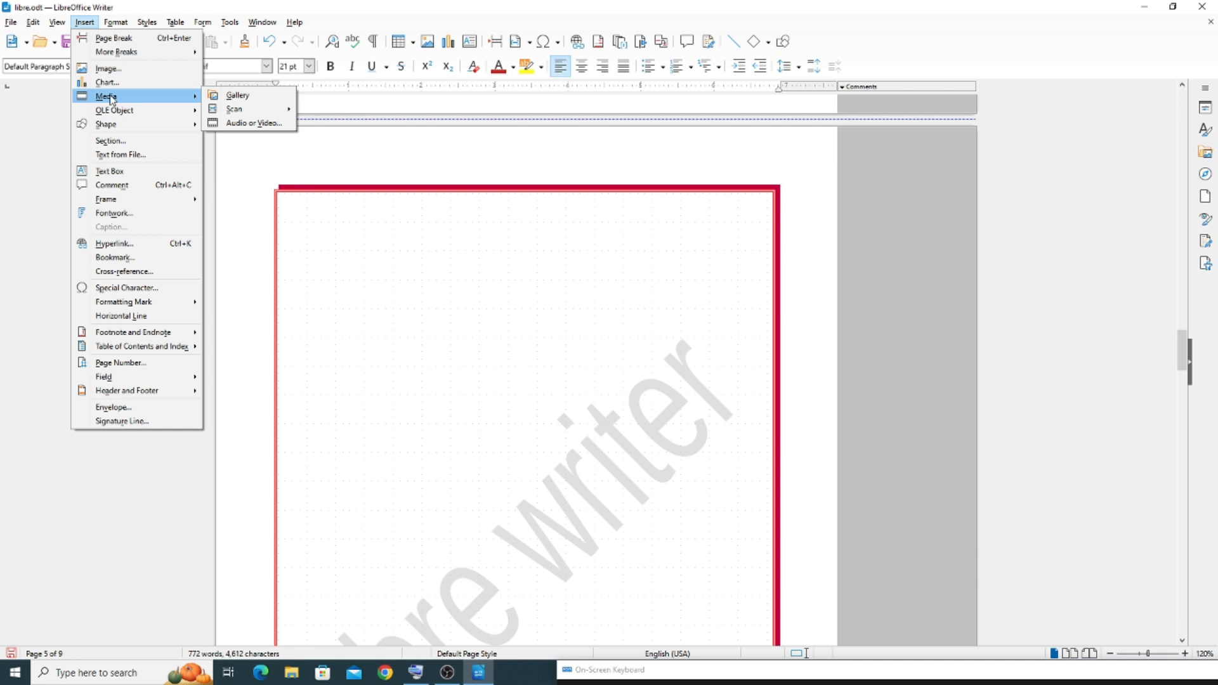
pyautogui.moveTo(120, 126)
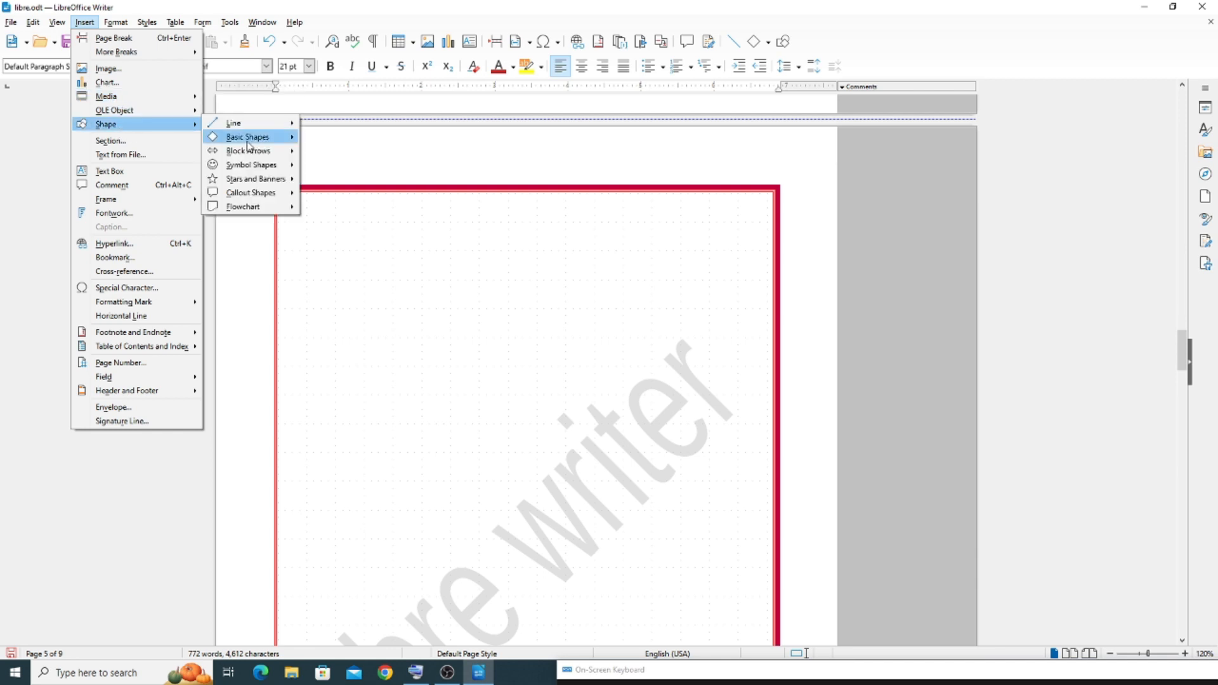
pyautogui.moveTo(250, 166)
pyautogui.click(333, 137)
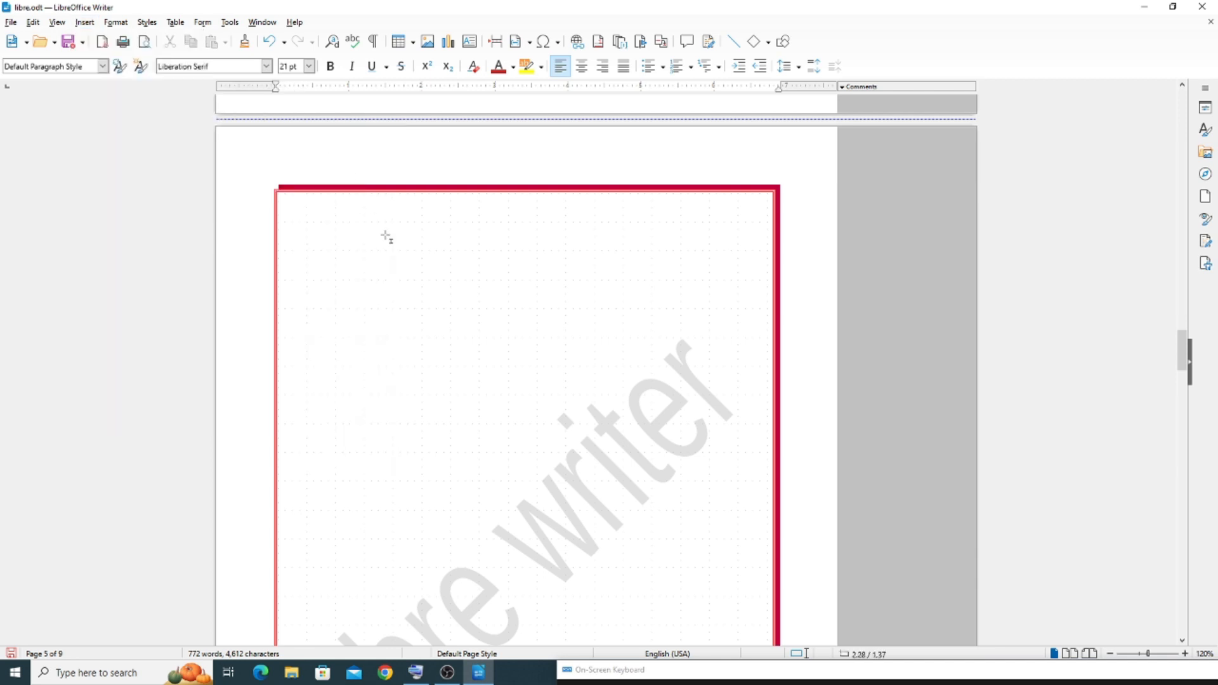
pyautogui.moveTo(308, 252)
pyautogui.mouseDown()
pyautogui.moveTo(367, 258)
pyautogui.moveTo(365, 280)
pyautogui.mouseUp()
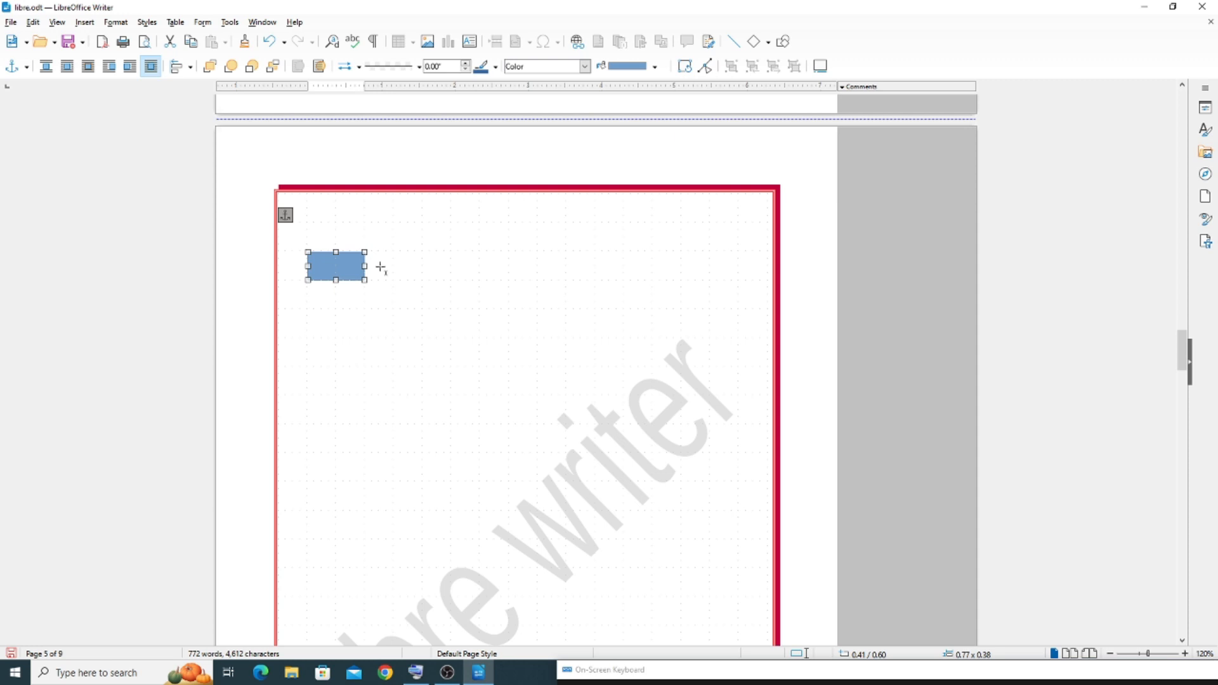
pyautogui.moveTo(346, 267); pyautogui.dragTo(497, 278)
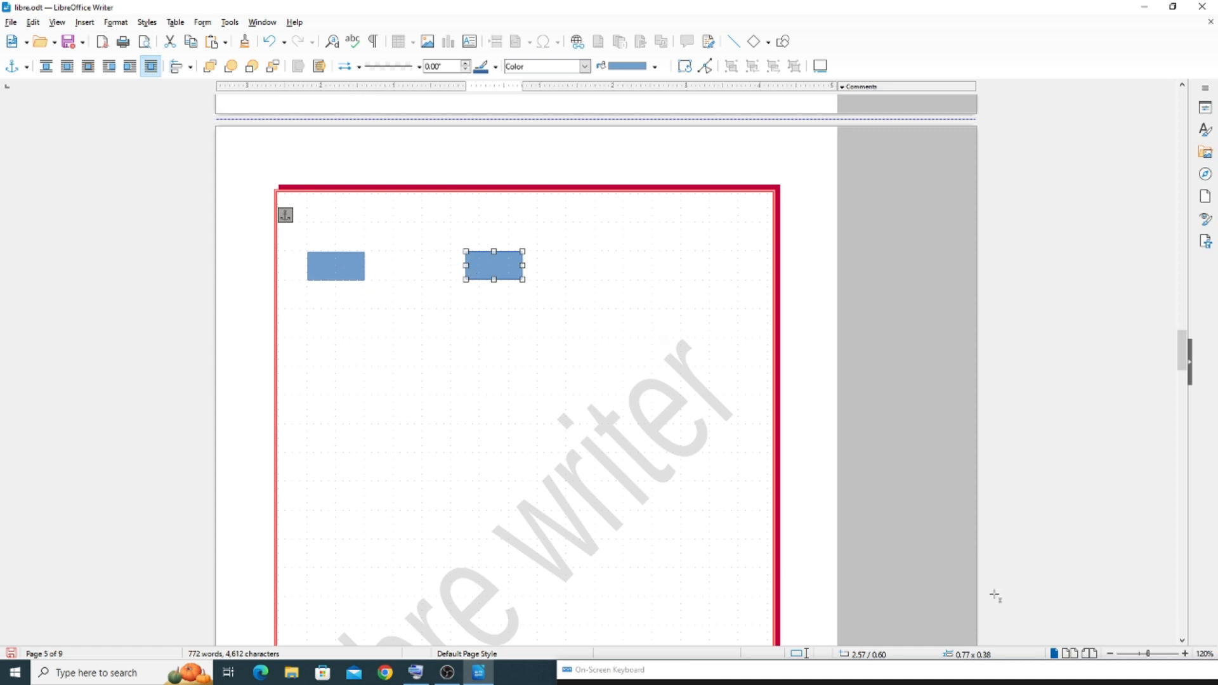
# At 180% zoom, add a square about 0.69 inches wide below the rectangles and move it slightly down and left
pyautogui.click(1184, 653)
pyautogui.click(1184, 654)
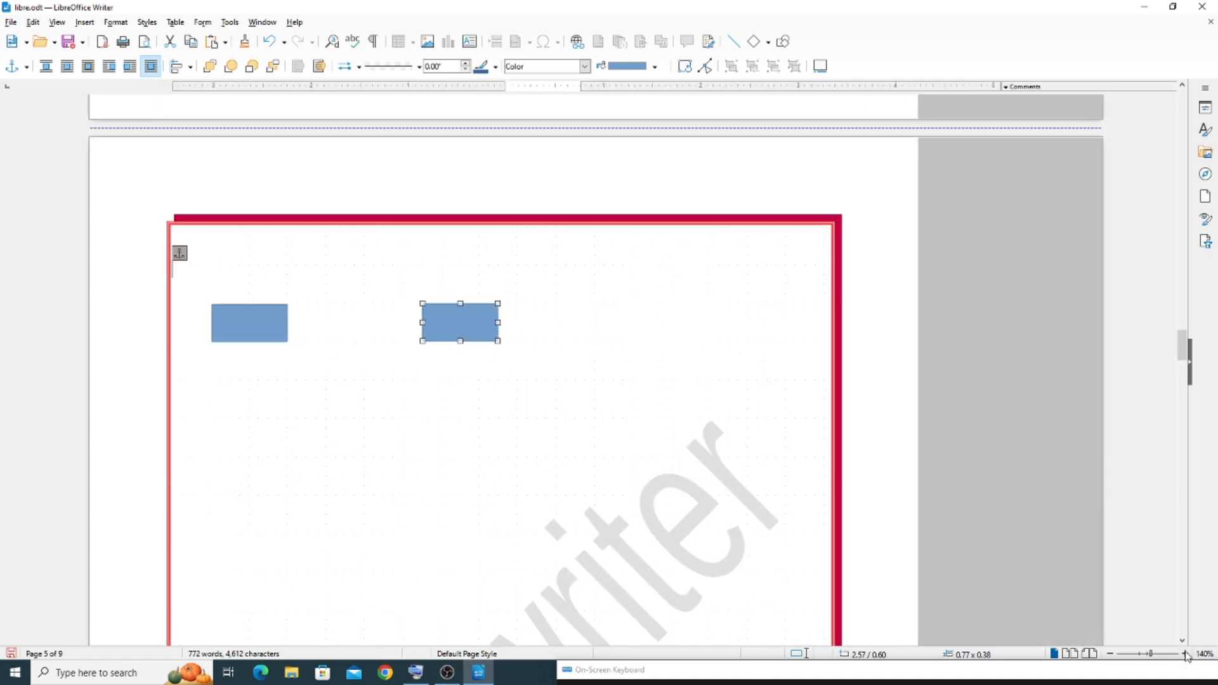
pyautogui.click(1184, 654)
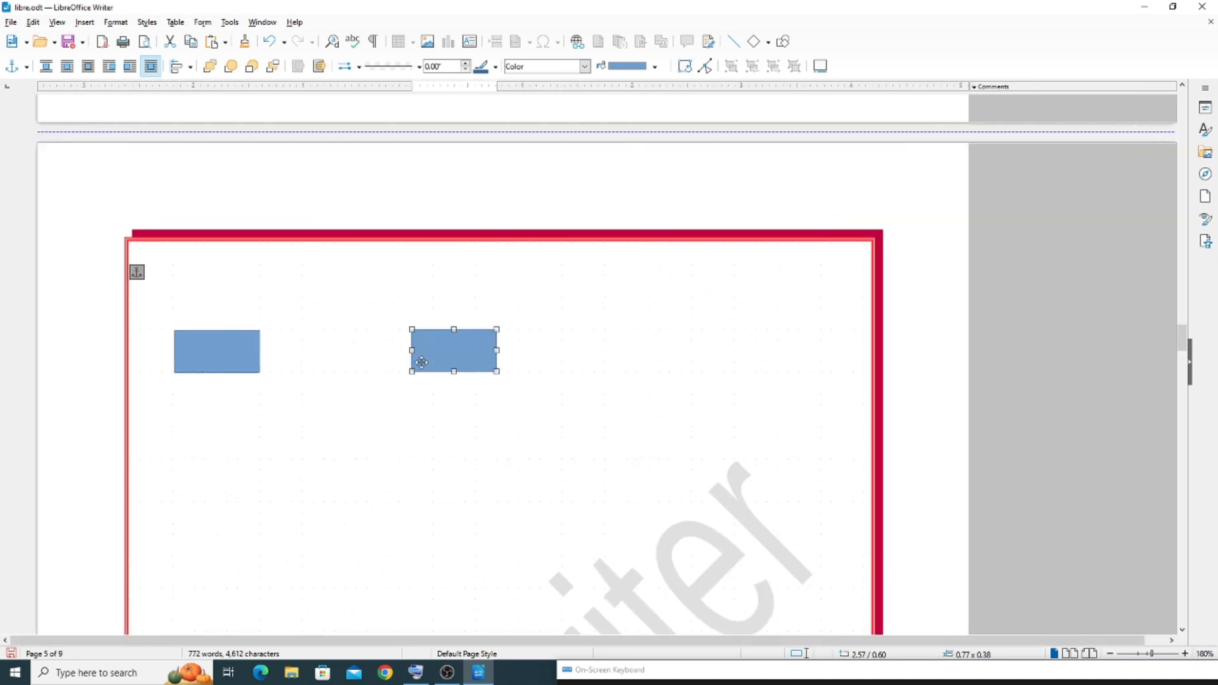
pyautogui.click(364, 403)
pyautogui.moveTo(381, 383); pyautogui.dragTo(359, 436)
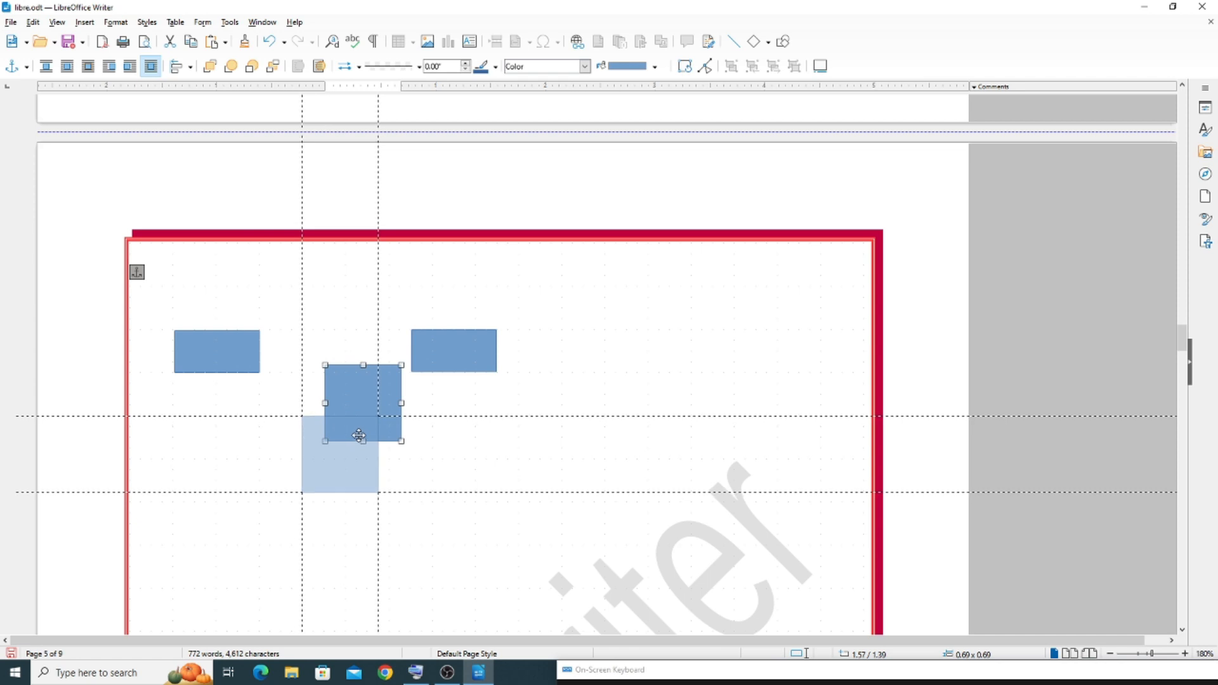
pyautogui.moveTo(358, 435); pyautogui.dragTo(358, 435)
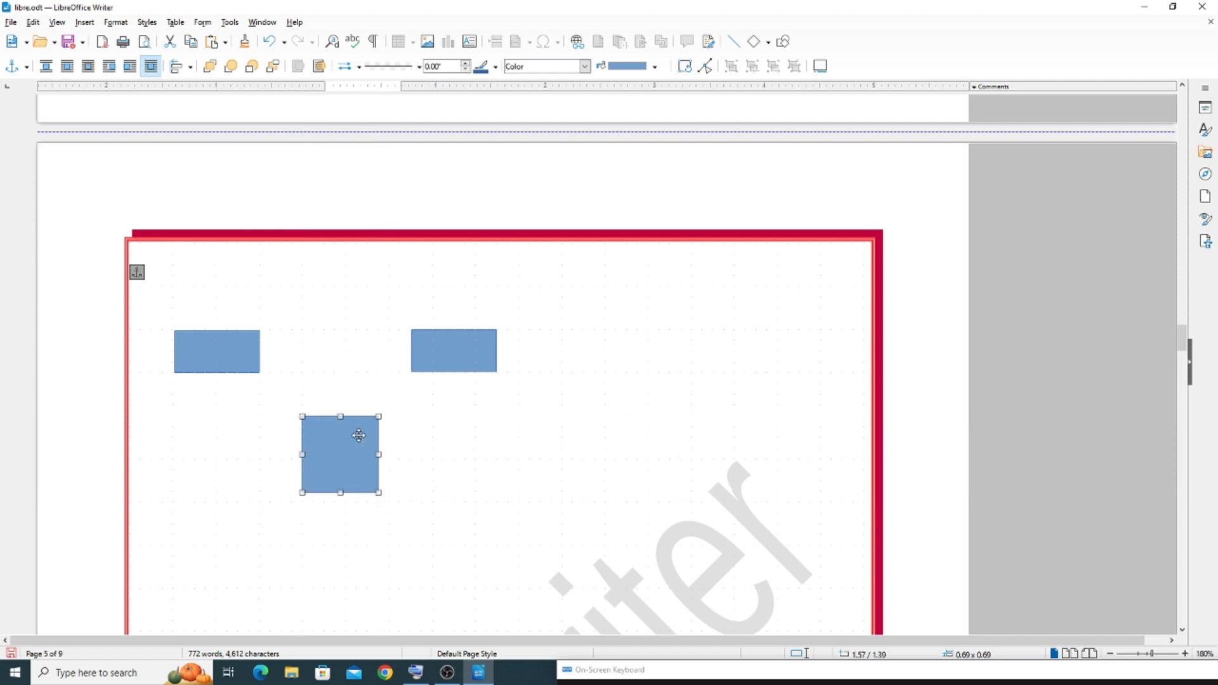
# Hide the grid and toggle the Snap to Grid option
pyautogui.click(57, 22)
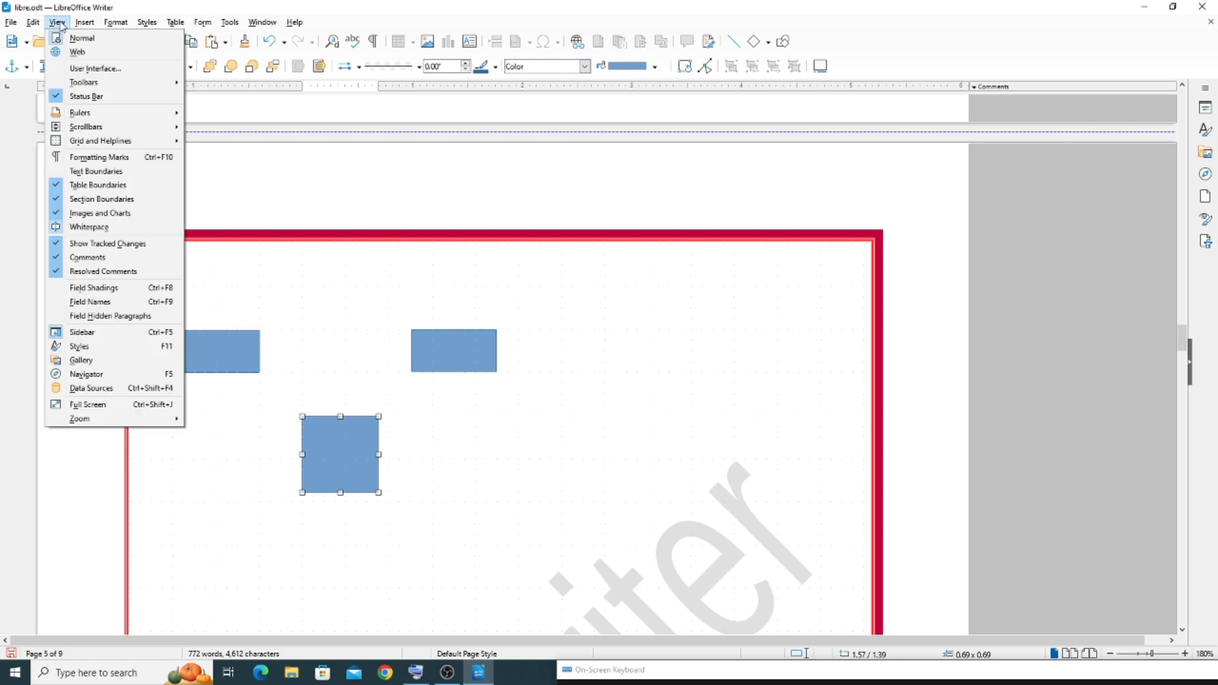
pyautogui.moveTo(91, 143)
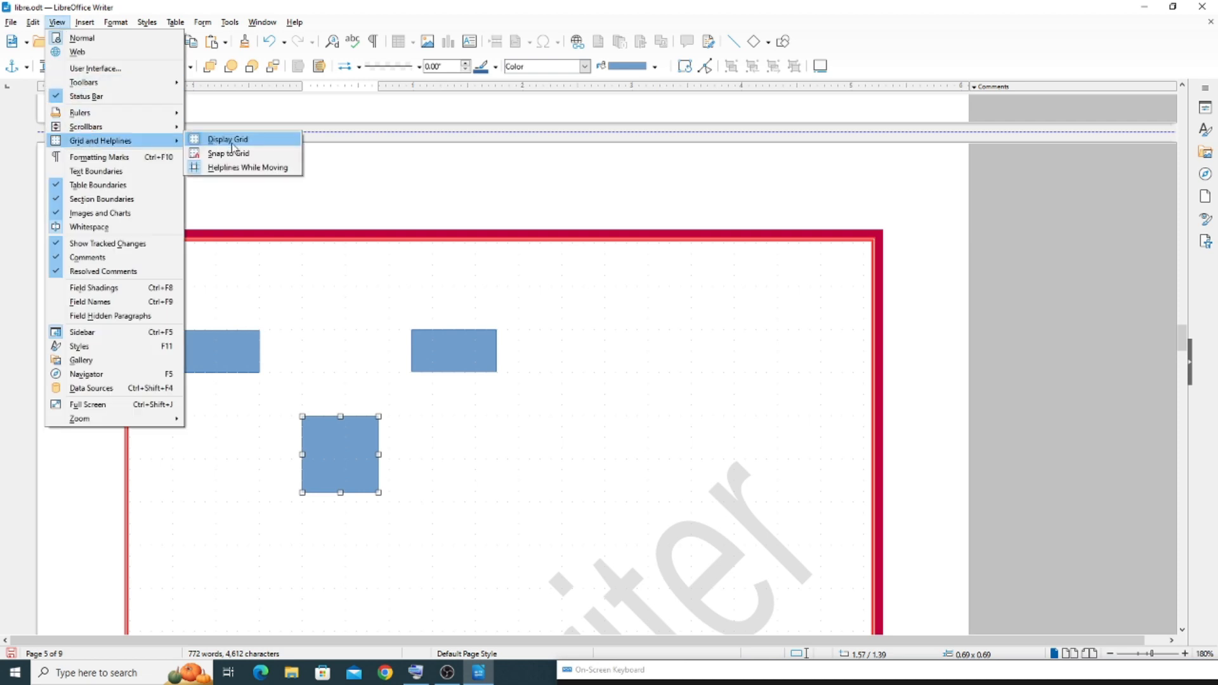
pyautogui.click(232, 141)
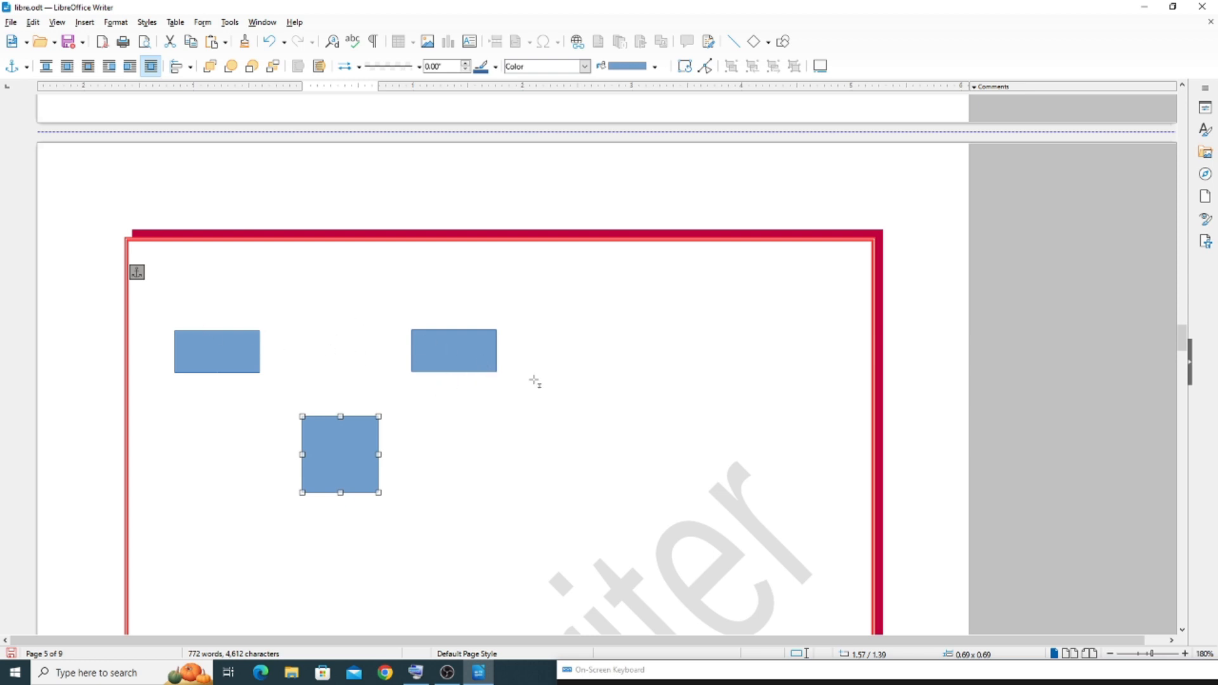
pyautogui.click(58, 23)
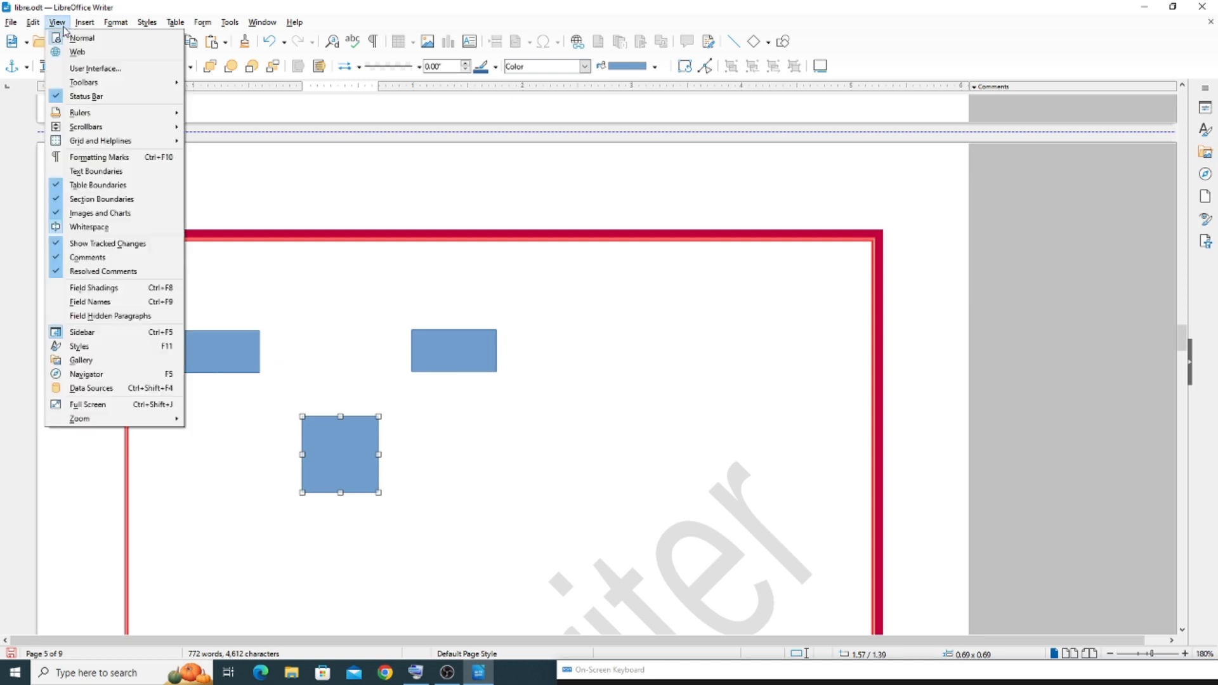
pyautogui.moveTo(87, 141)
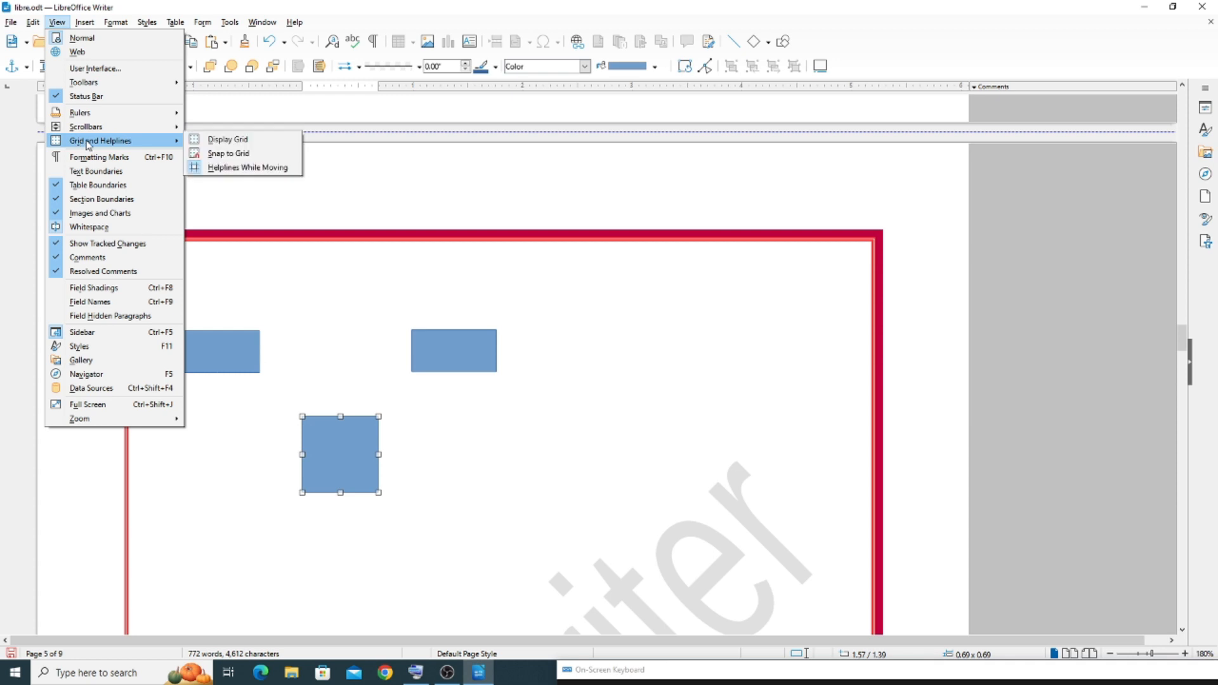
pyautogui.click(245, 154)
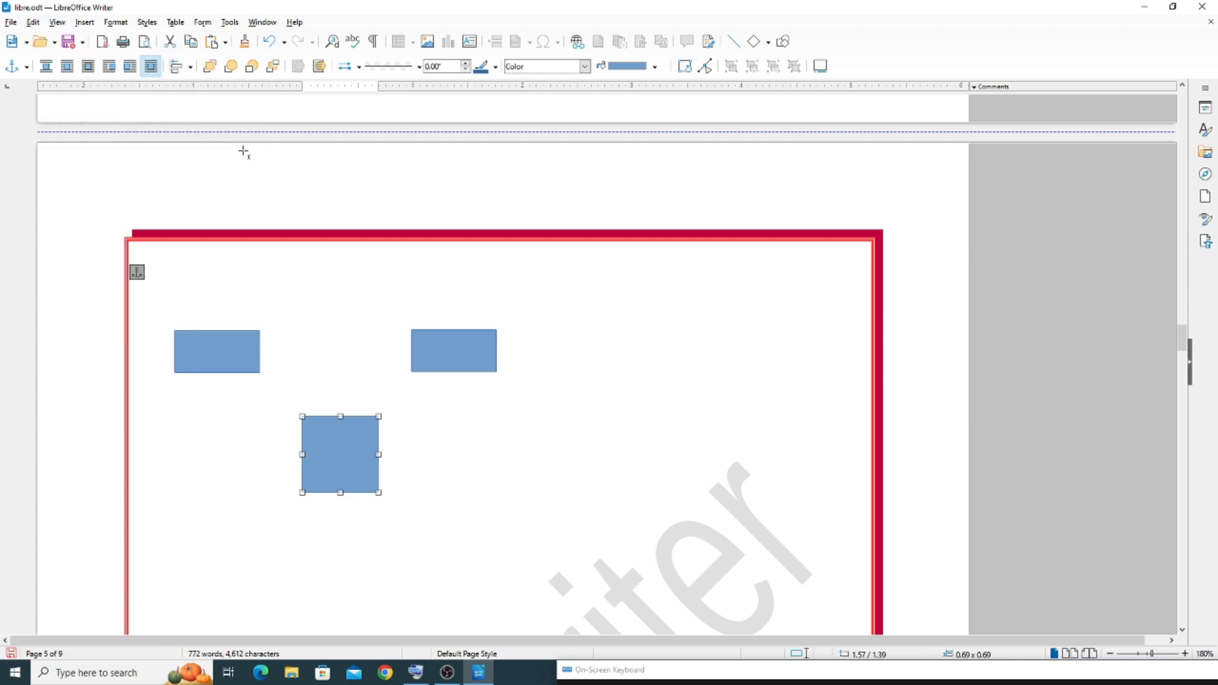
# Display the grid again and shift the square slightly up and to the right
pyautogui.click(56, 22)
pyautogui.moveTo(92, 142)
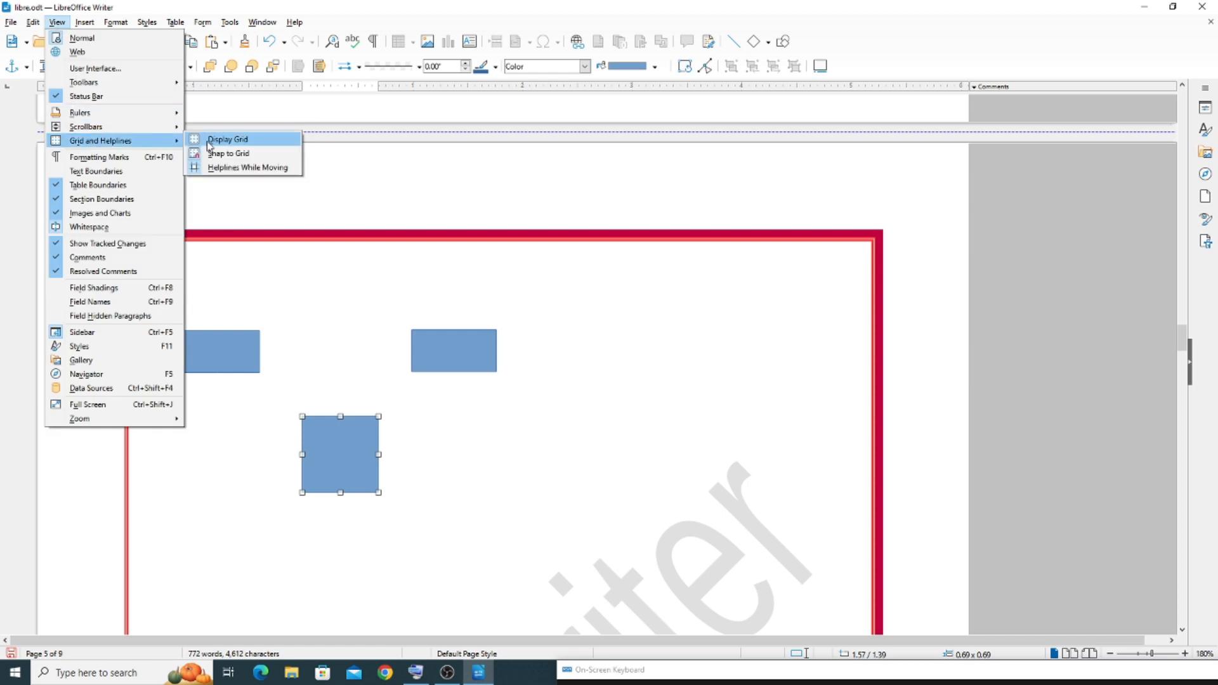
pyautogui.click(209, 139)
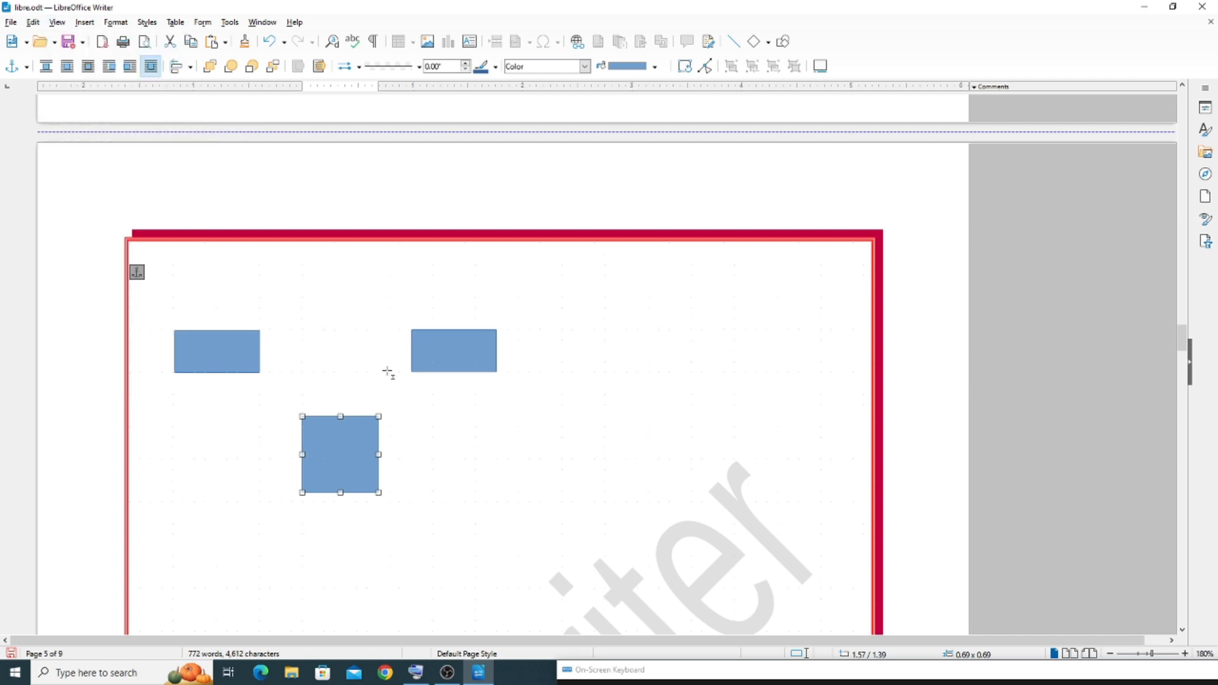
pyautogui.moveTo(340, 421)
pyautogui.mouseDown()
pyautogui.moveTo(352, 425)
pyautogui.moveTo(336, 424)
pyautogui.moveTo(342, 381)
pyautogui.moveTo(406, 450)
pyautogui.moveTo(421, 435)
pyautogui.moveTo(394, 422)
pyautogui.moveTo(403, 429)
pyautogui.moveTo(322, 427)
pyautogui.moveTo(335, 436)
pyautogui.mouseUp()
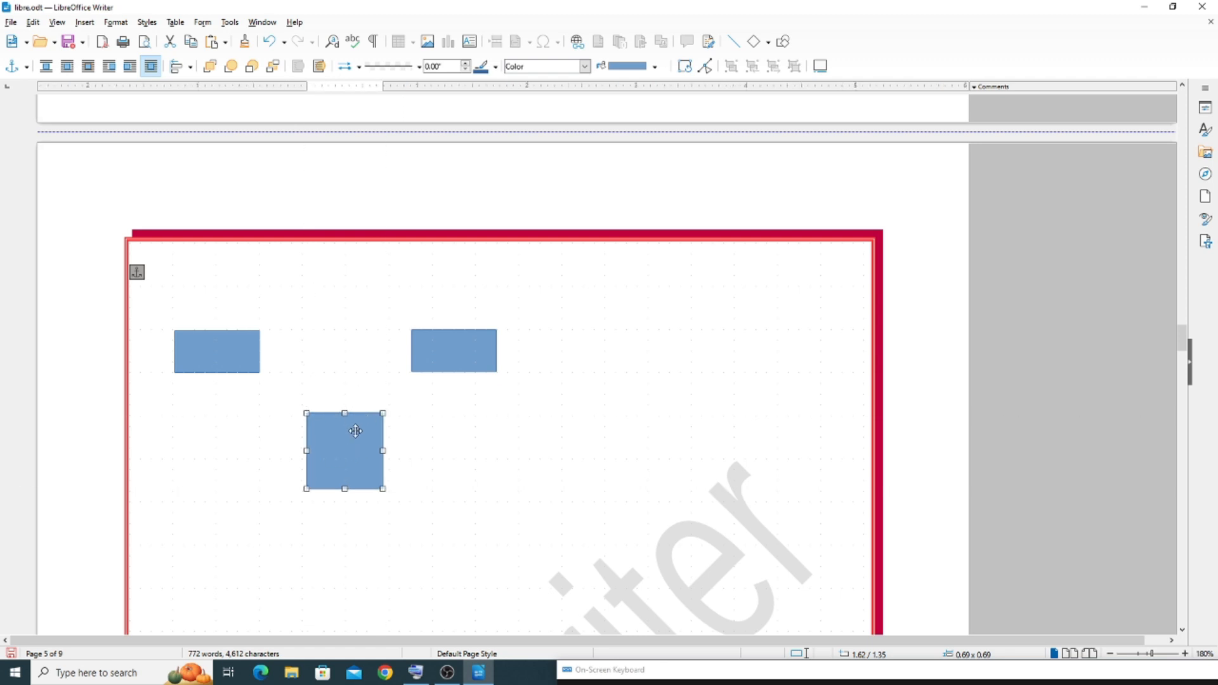
# Move the square horizontally to the right, about 0.39 inches along the grid
pyautogui.click(58, 24)
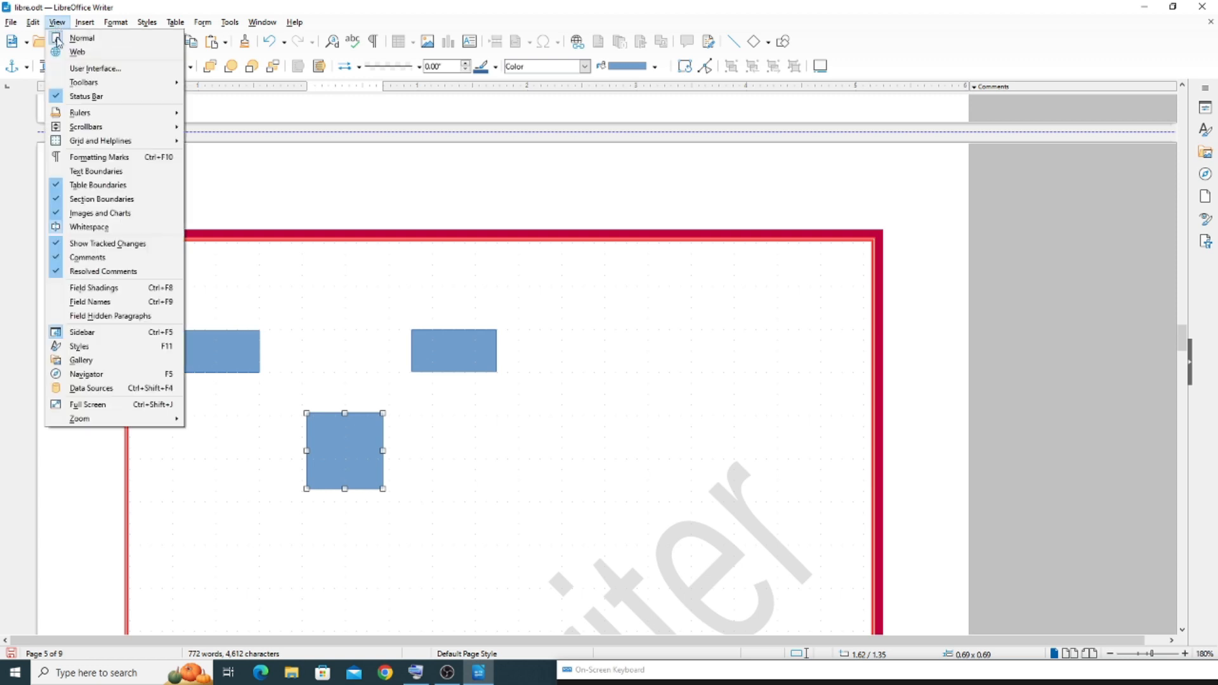
pyautogui.moveTo(98, 132)
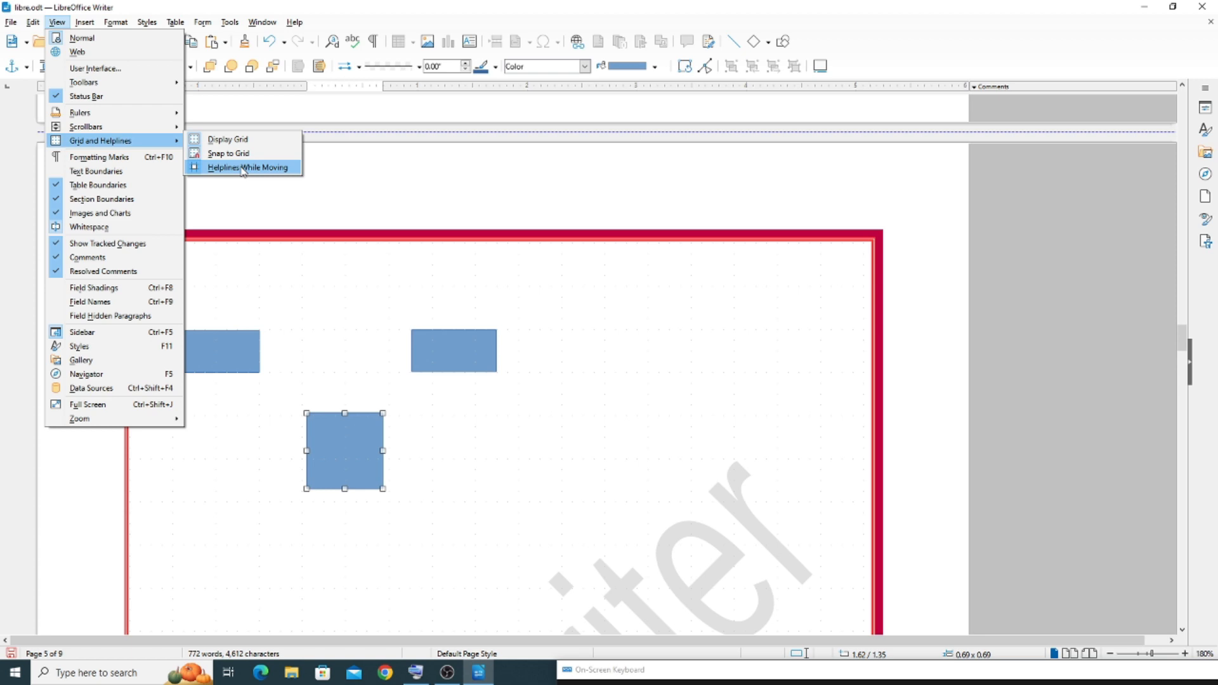
pyautogui.click(322, 421)
pyautogui.moveTo(364, 436); pyautogui.dragTo(403, 438)
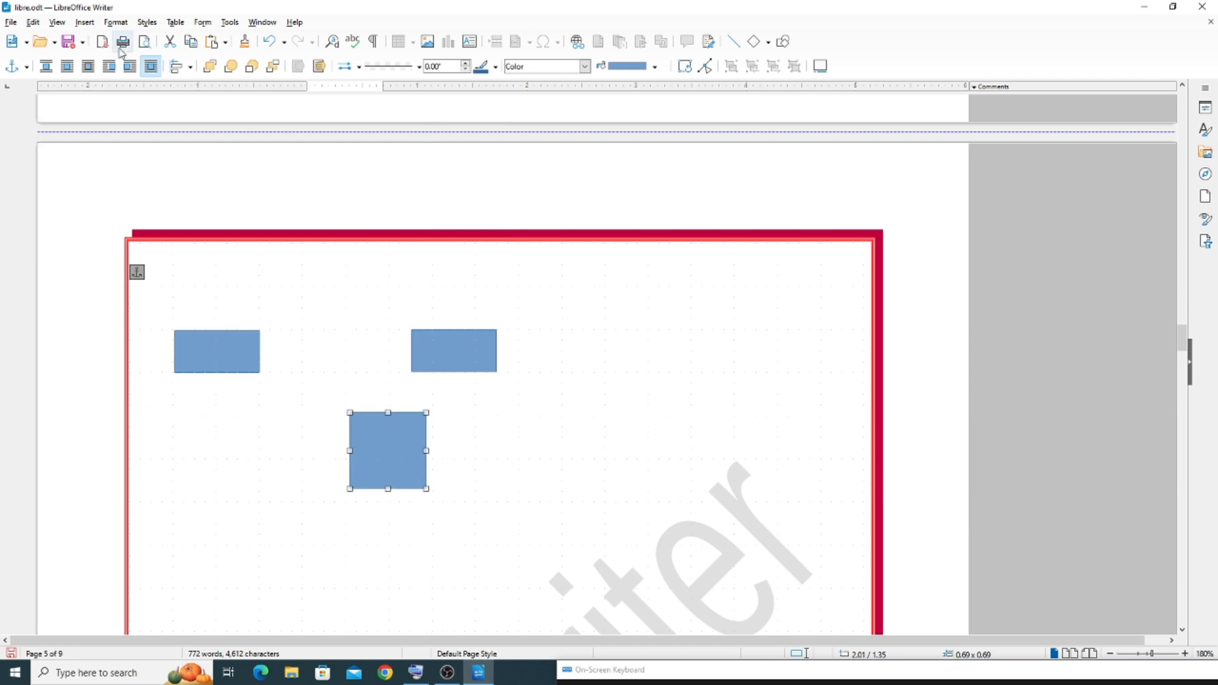
# Turn off Helplines While Moving, drag the square up between the two rectangles, then move it beyond the second rectangle
pyautogui.click(57, 24)
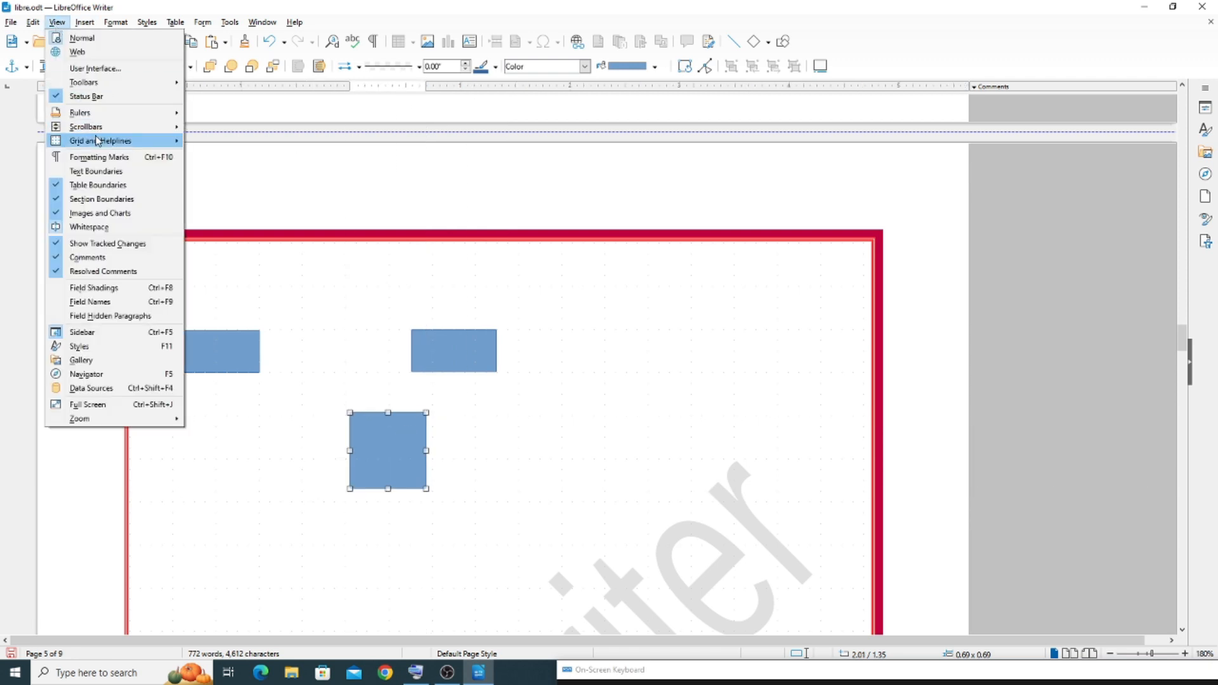
pyautogui.moveTo(98, 139)
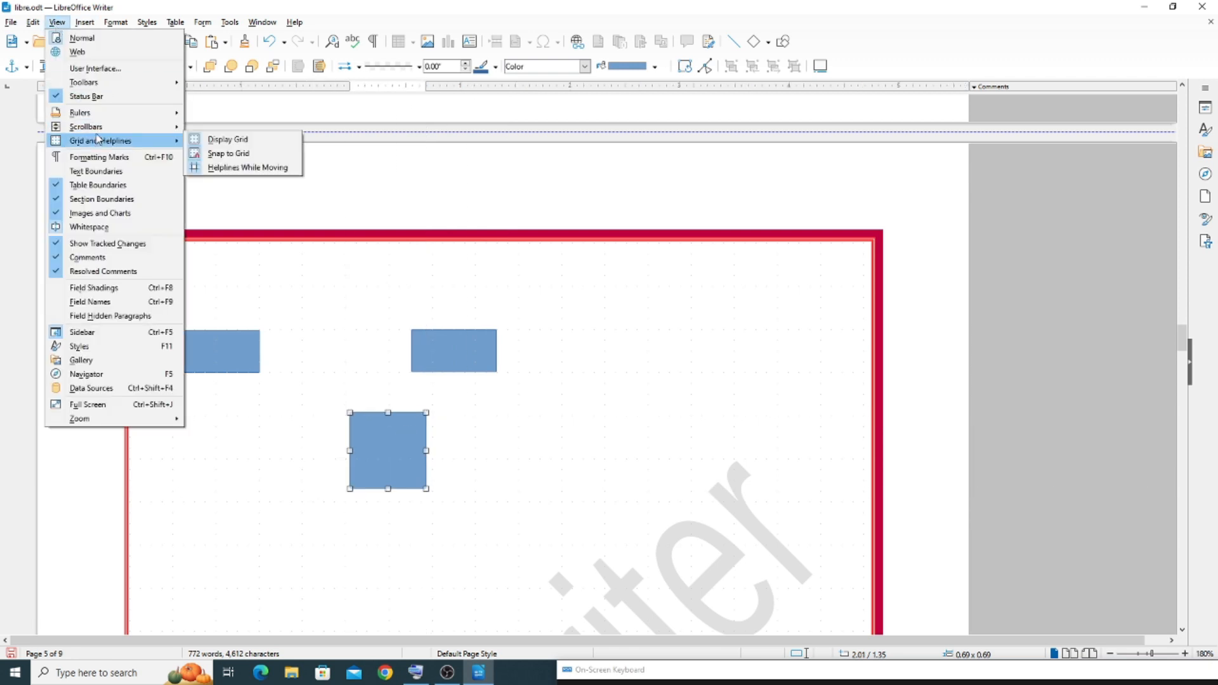
pyautogui.click(247, 169)
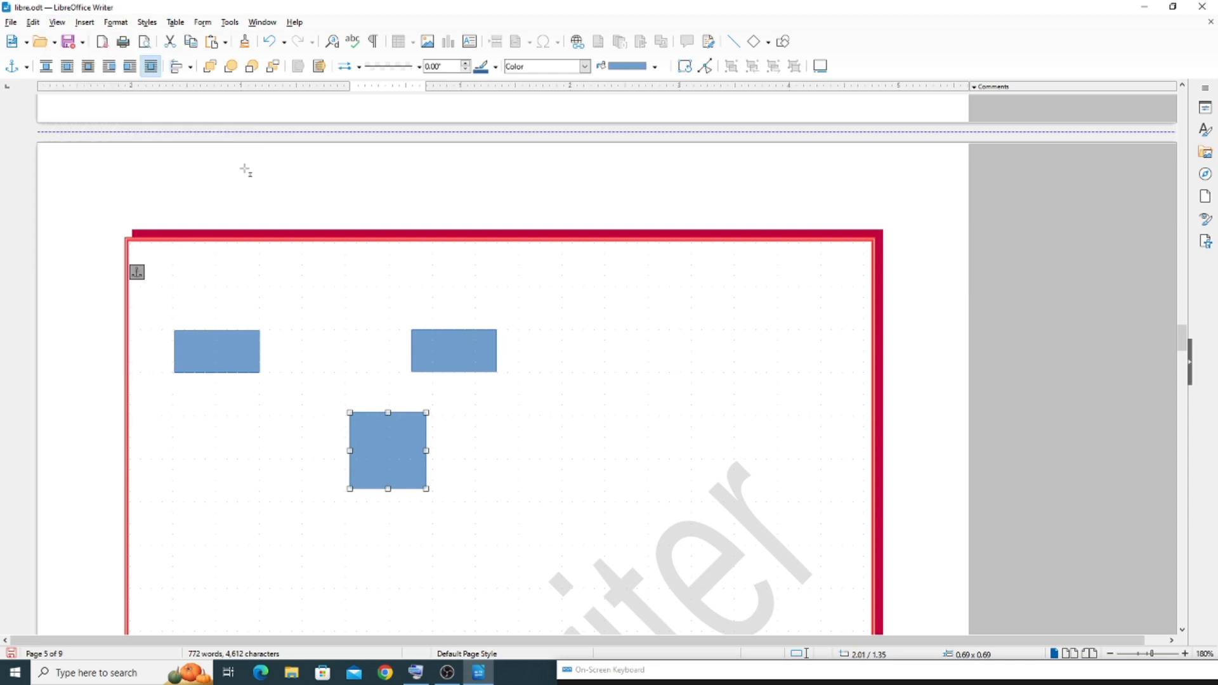
pyautogui.moveTo(404, 443); pyautogui.dragTo(350, 344)
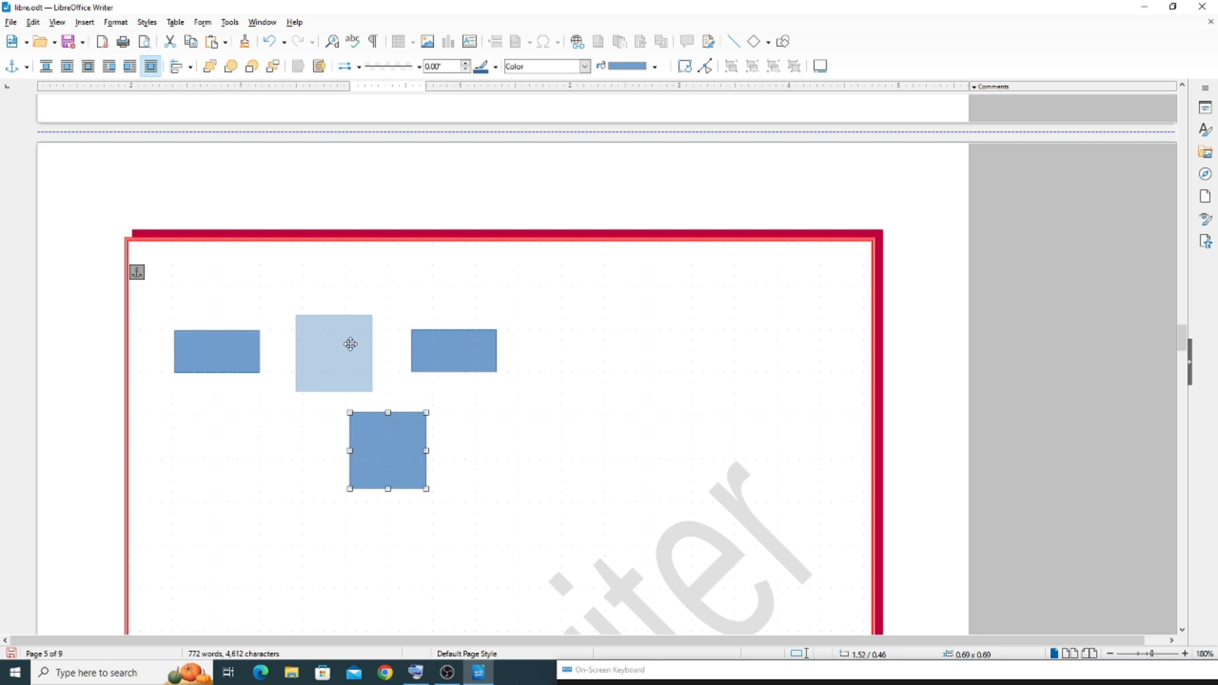
pyautogui.moveTo(351, 344); pyautogui.dragTo(609, 346)
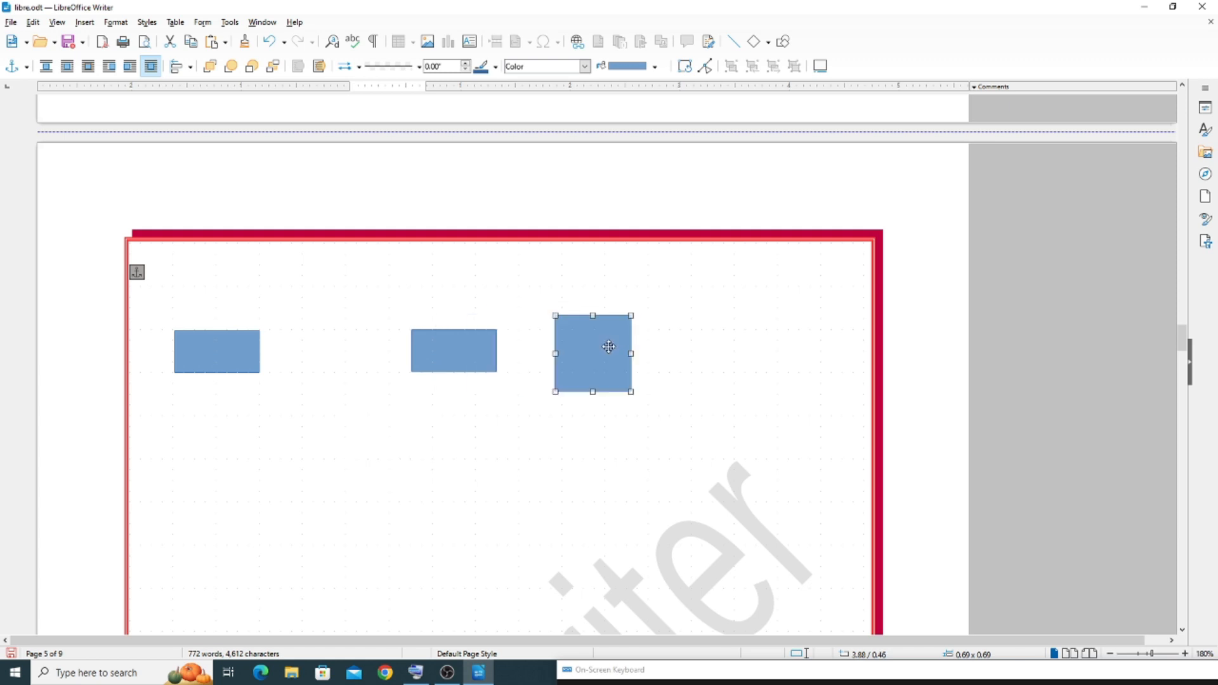
# Turn on Helplines While Moving and reposition the square just below the gap between the two rectangles, at about 1.52 / 1.16
pyautogui.click(57, 22)
pyautogui.moveTo(94, 145)
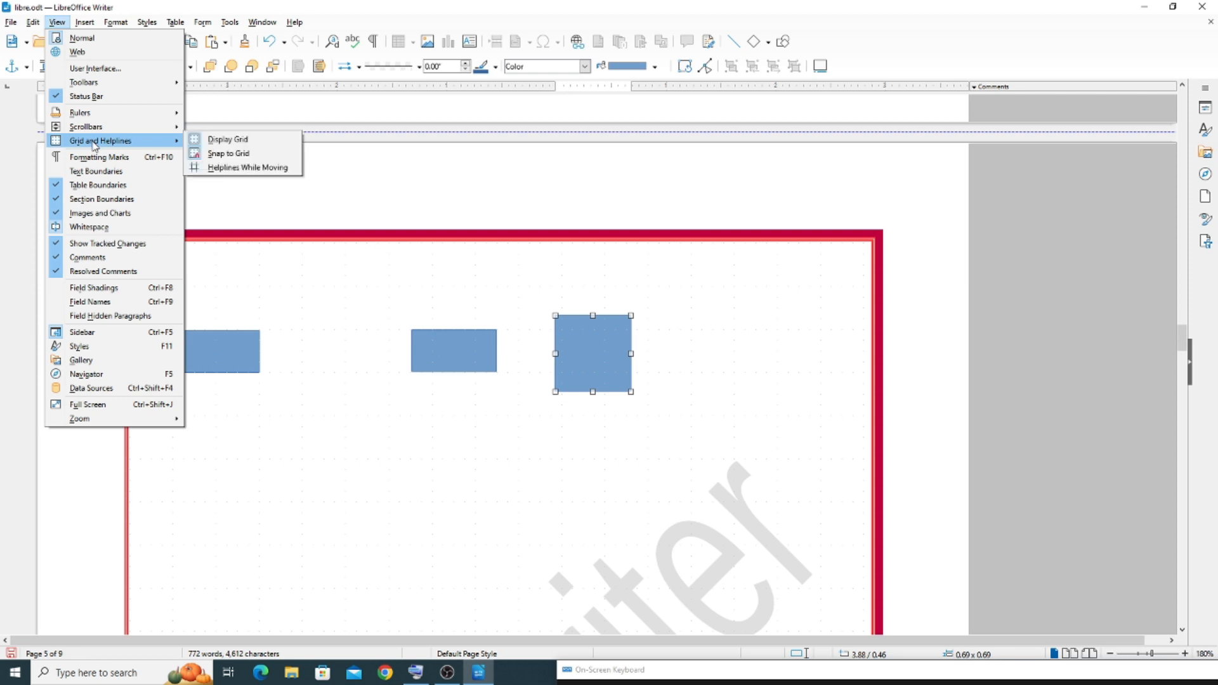
pyautogui.click(247, 167)
pyautogui.moveTo(584, 376); pyautogui.dragTo(329, 446)
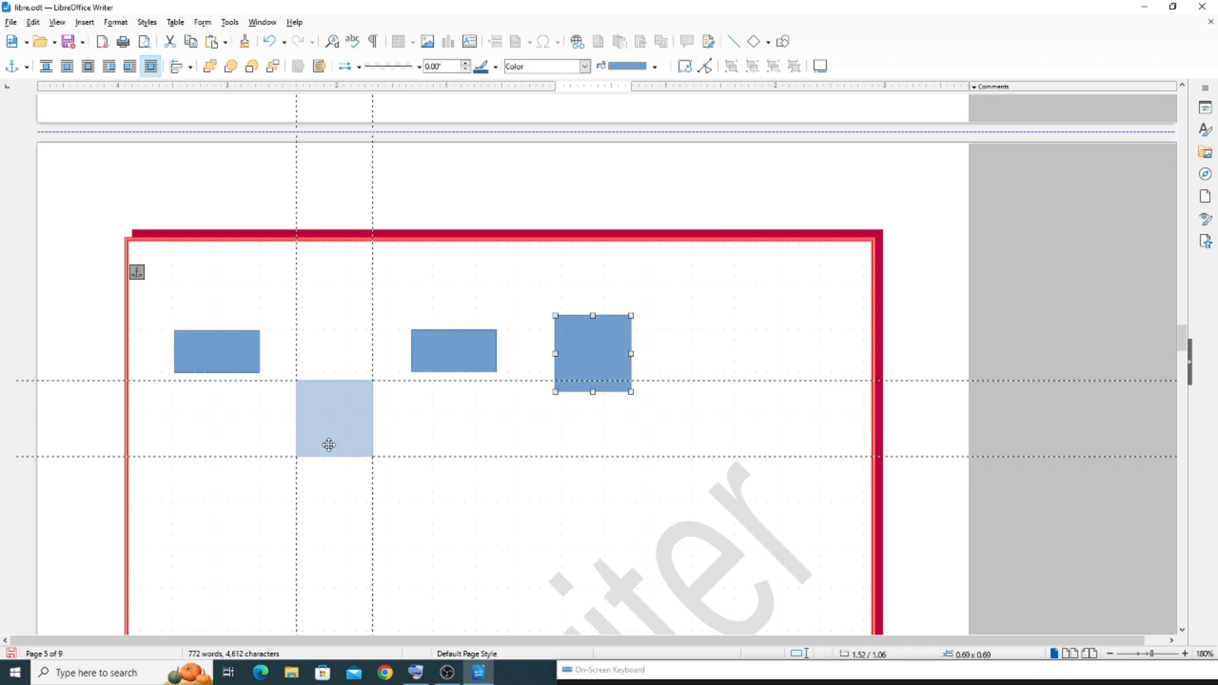
pyautogui.moveTo(329, 445); pyautogui.dragTo(338, 421)
pyautogui.moveTo(336, 425); pyautogui.dragTo(336, 425)
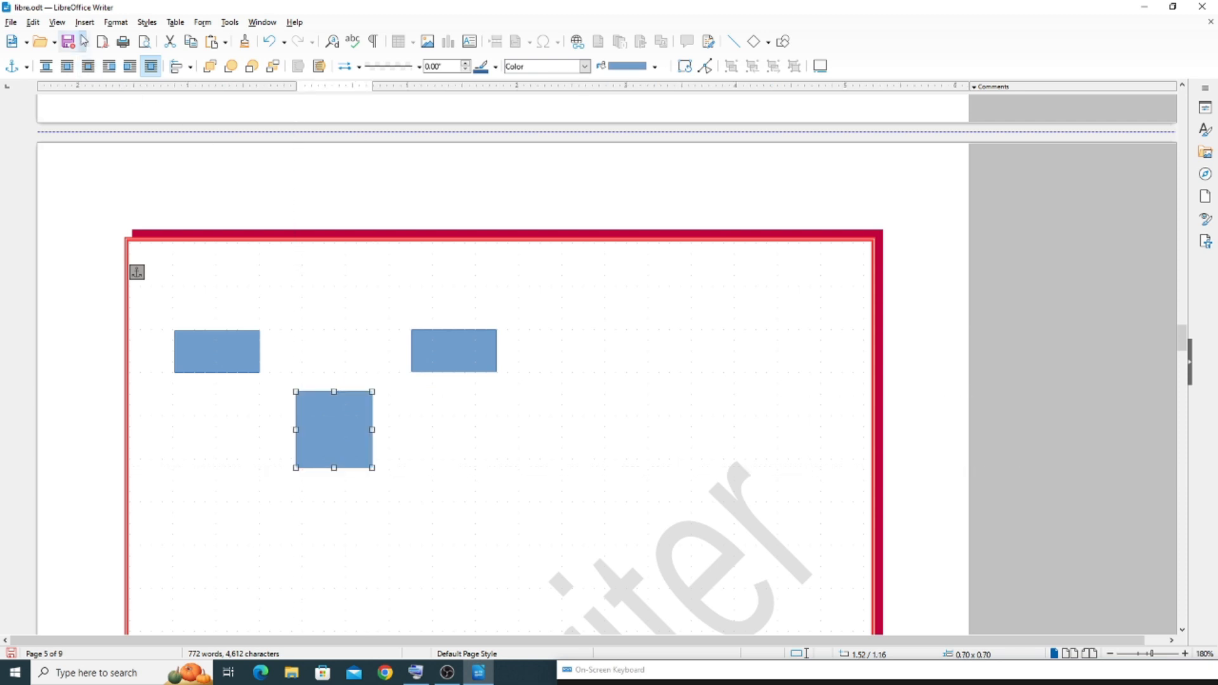
# Toggle the Snap to Grid option and switch it back again
pyautogui.click(57, 23)
pyautogui.moveTo(125, 141)
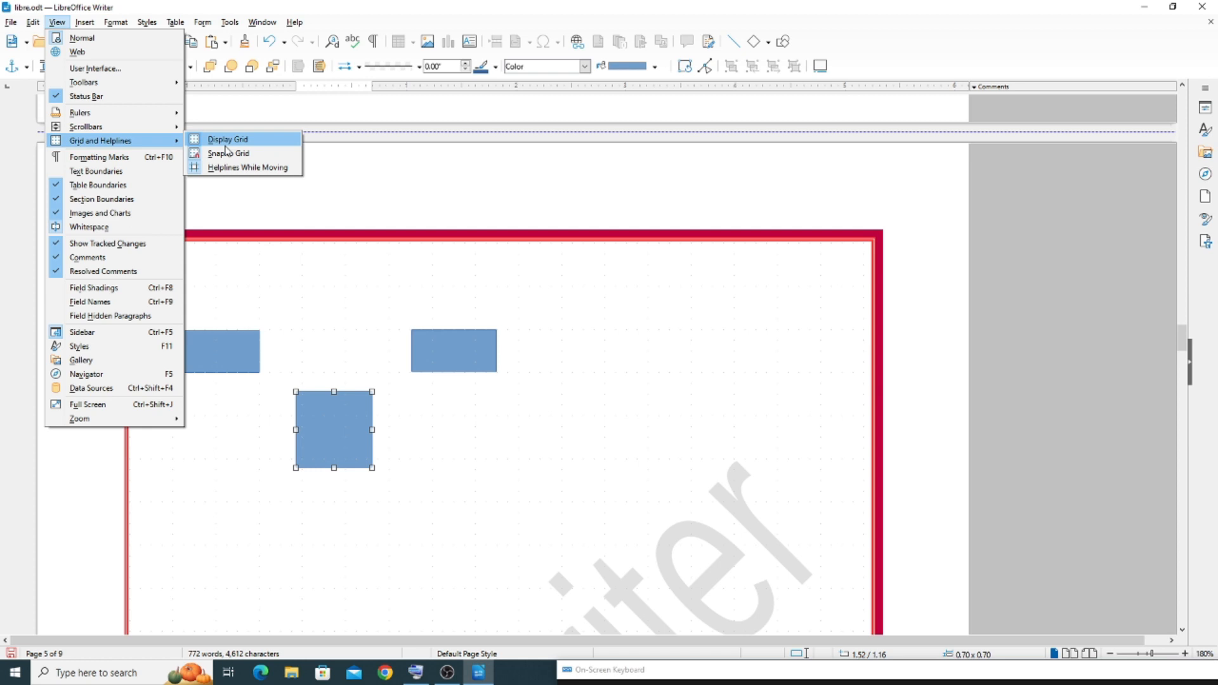
pyautogui.click(236, 153)
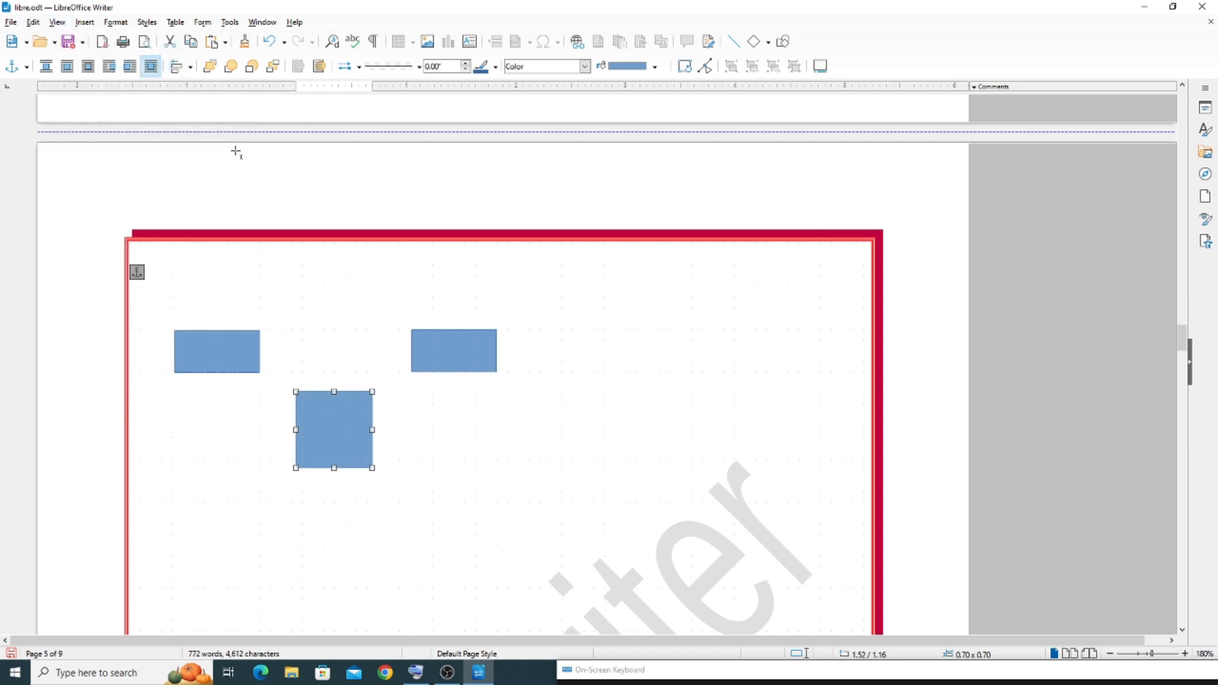
pyautogui.click(58, 23)
pyautogui.moveTo(120, 141)
pyautogui.click(238, 153)
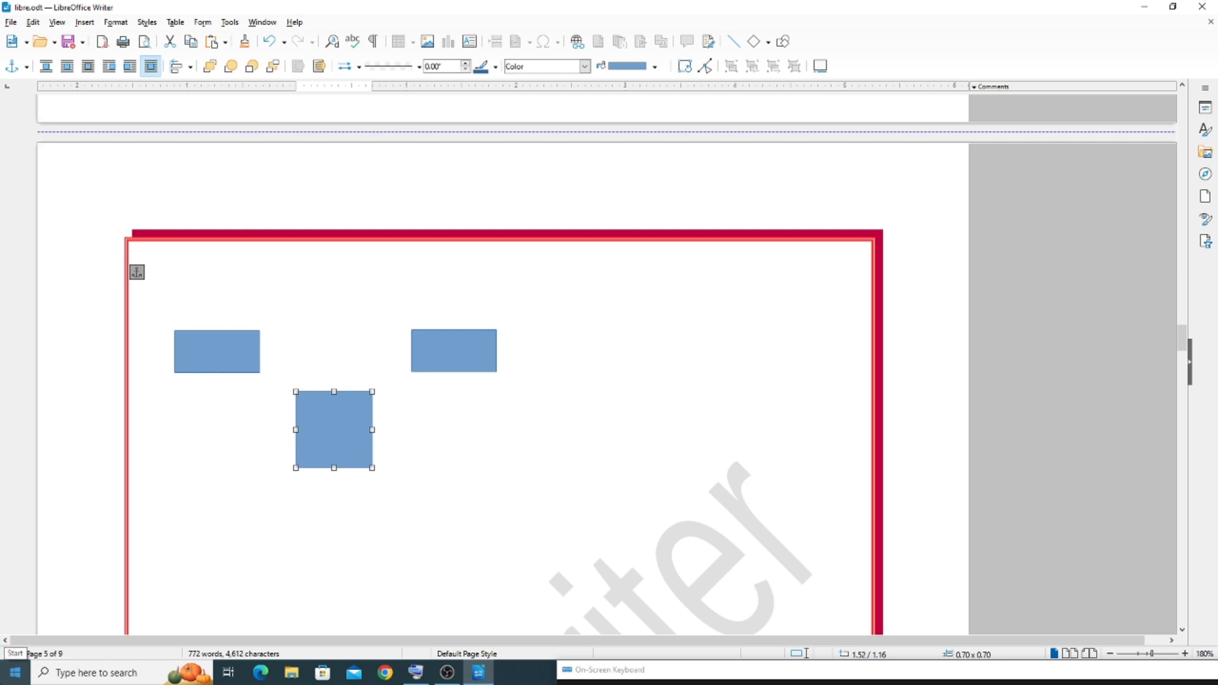
pyautogui.click(57, 22)
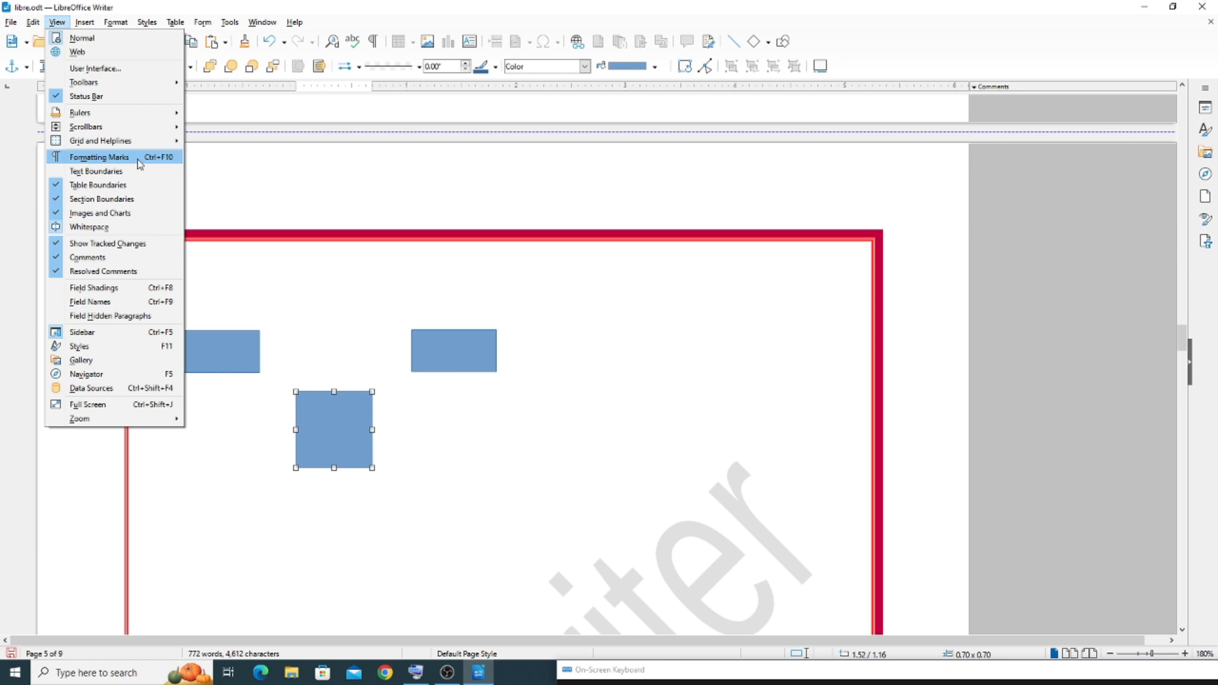
pyautogui.click(370, 230)
# Return the zoom to 100% and show formatting marks on the page listing the system requirements
pyautogui.scroll(10, 370, 230)
pyautogui.scroll(15, 369, 229)
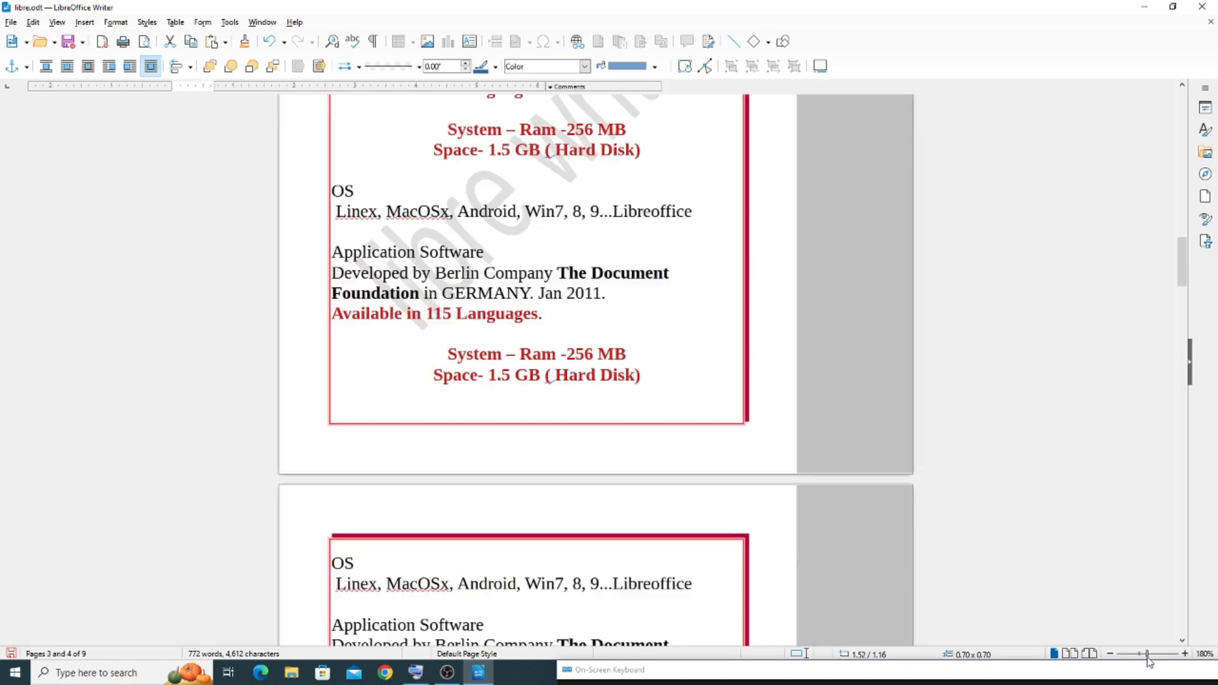
pyautogui.click(1147, 654)
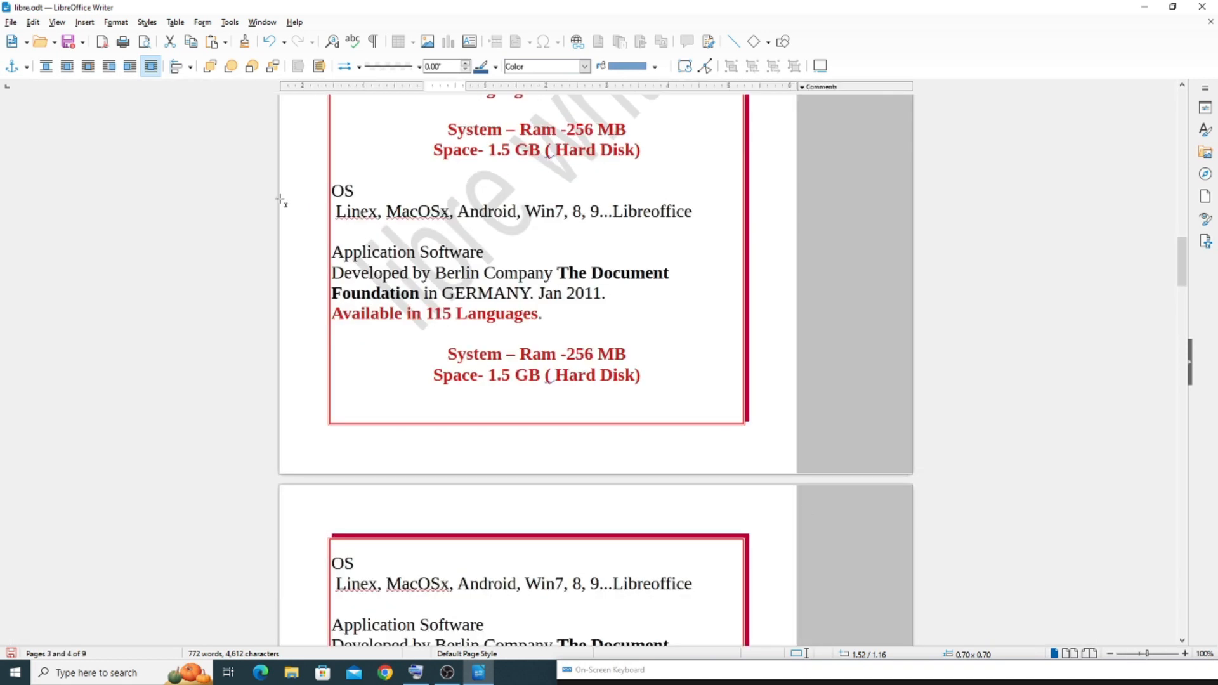
pyautogui.click(57, 22)
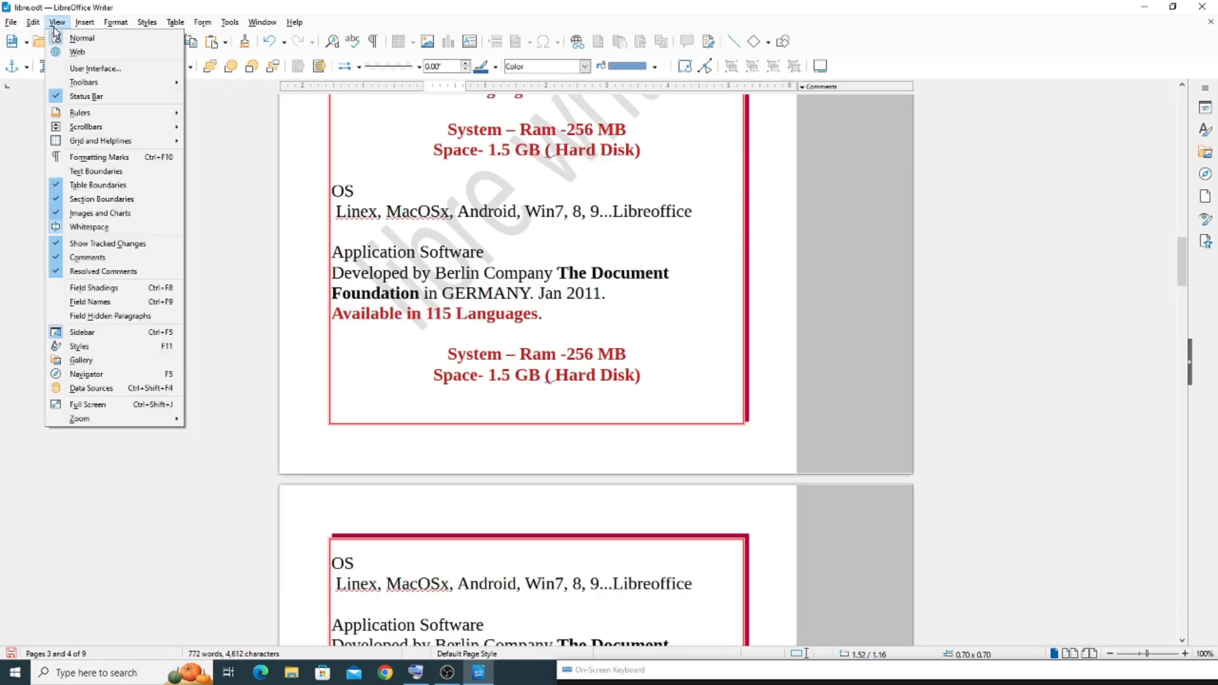
pyautogui.click(99, 157)
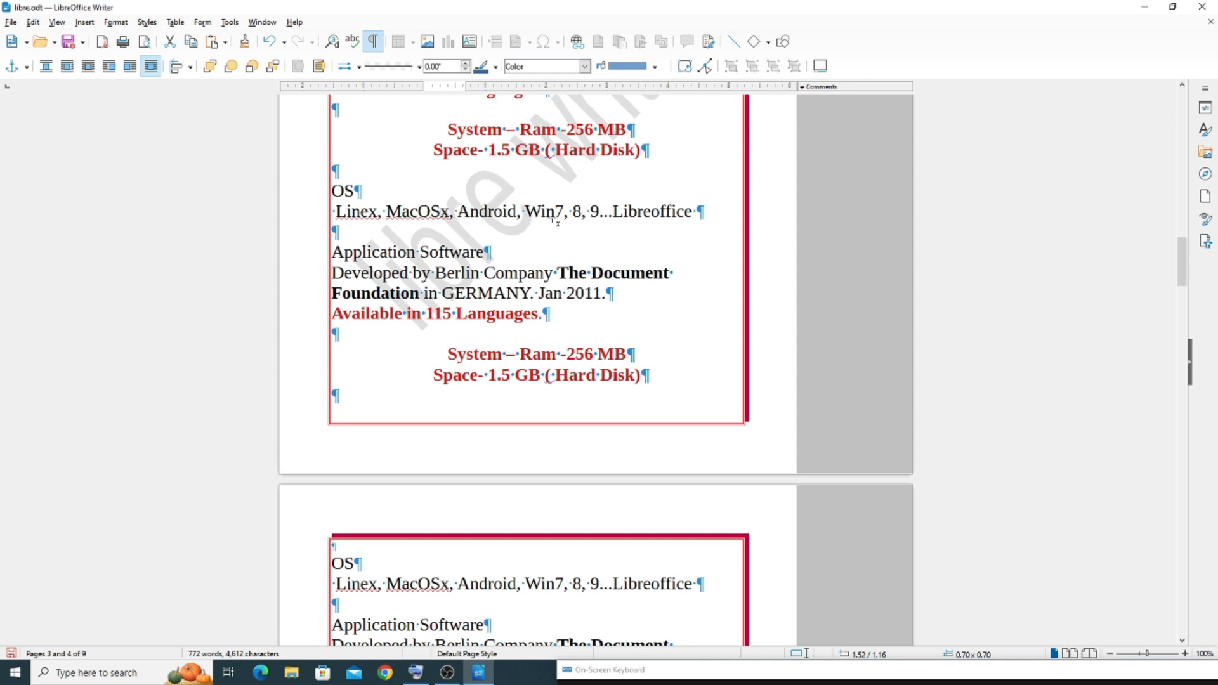
# Delete the square placed over the text and add several extra spaces before "The Document Foundation"
pyautogui.click(556, 267)
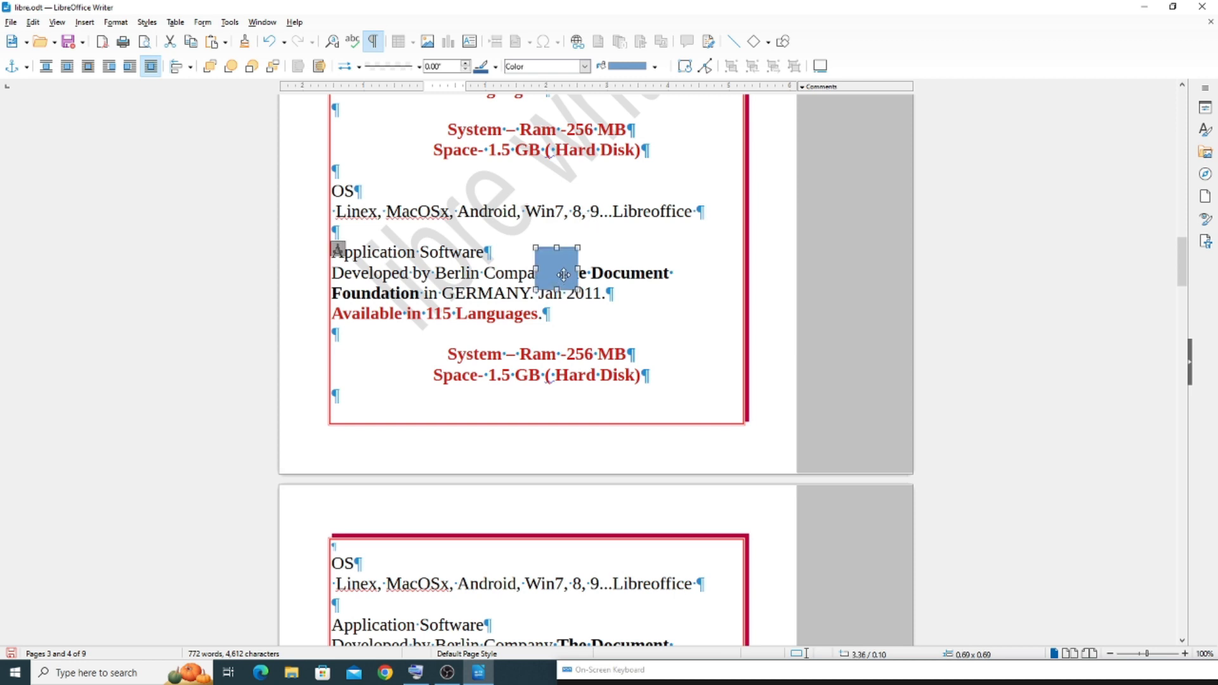
pyautogui.doubleClick(562, 283)
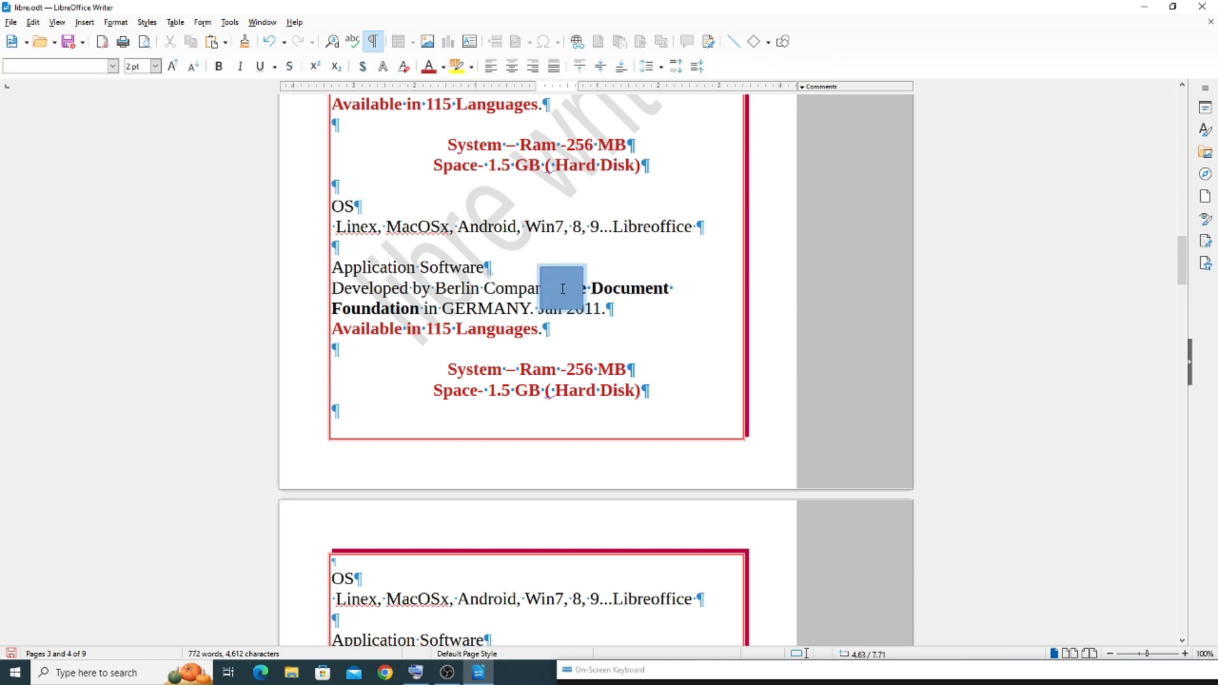
pyautogui.press('Escape')
pyautogui.press('Delete')
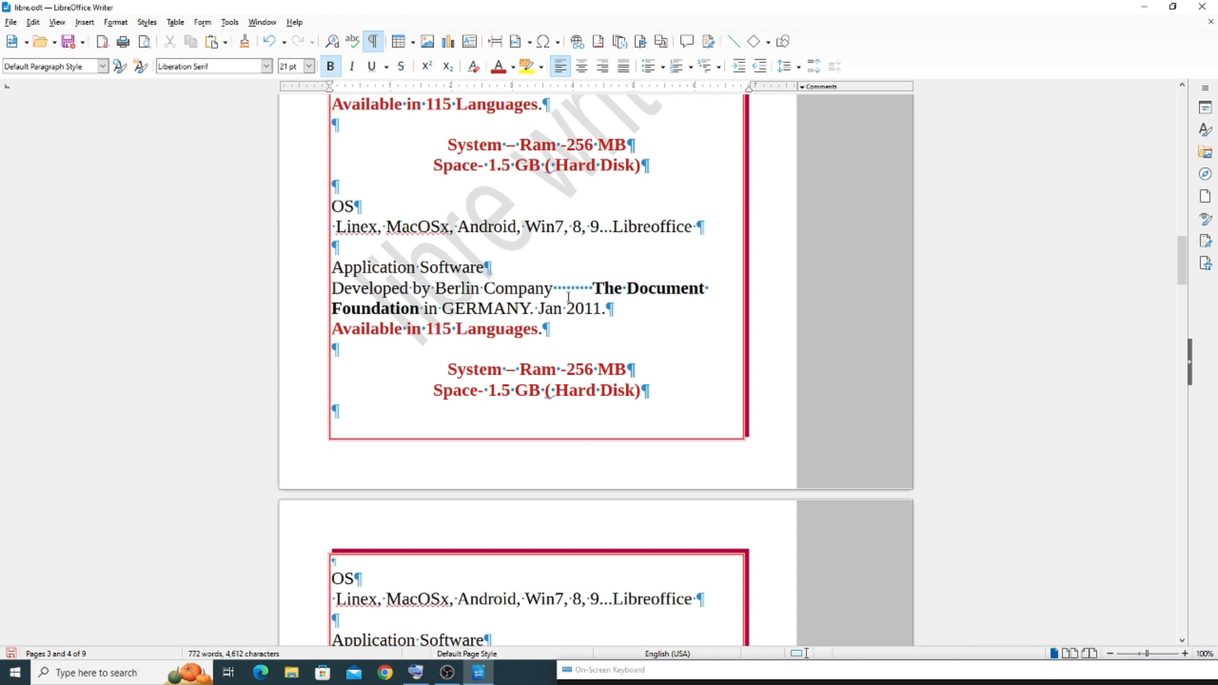
# Hide the formatting marks and show them again to compare the spacing before "The Document Foundation"
pyautogui.click(57, 22)
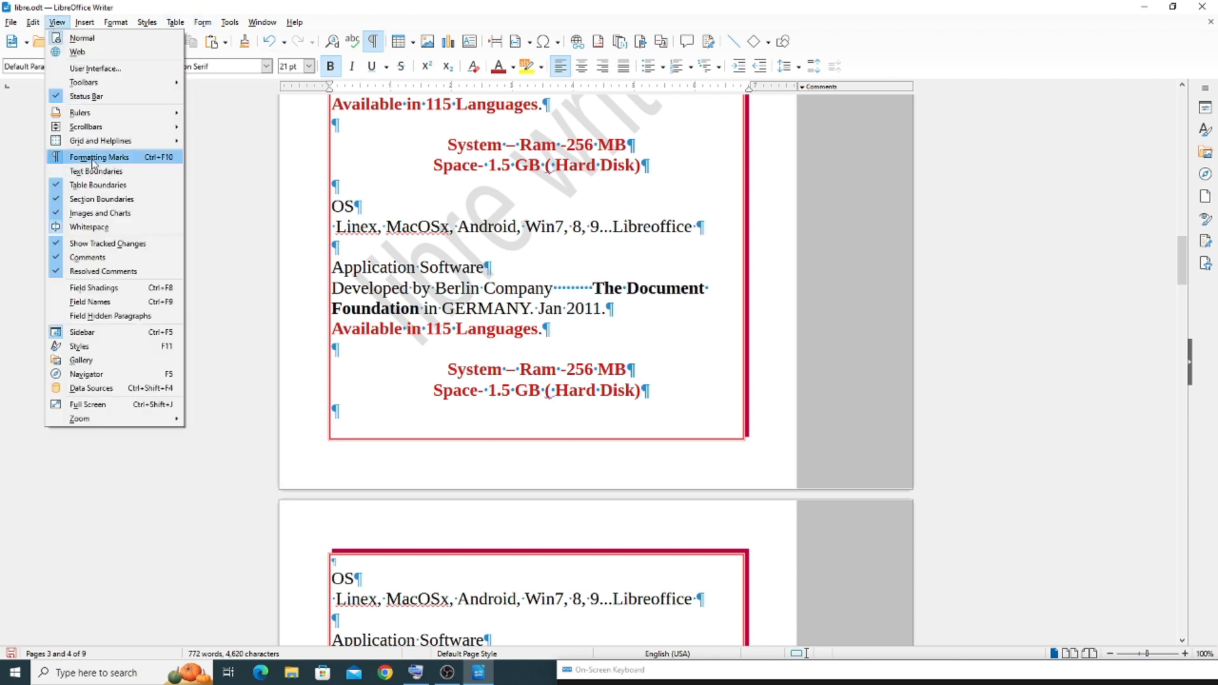
pyautogui.click(93, 159)
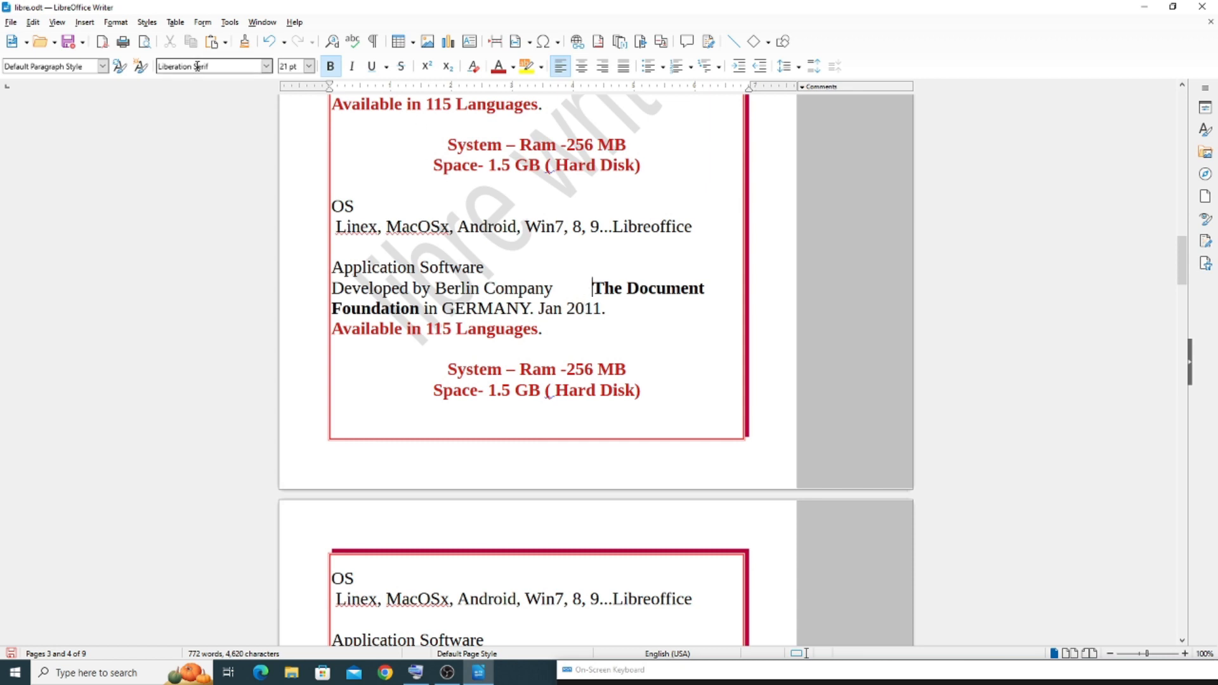
pyautogui.click(57, 22)
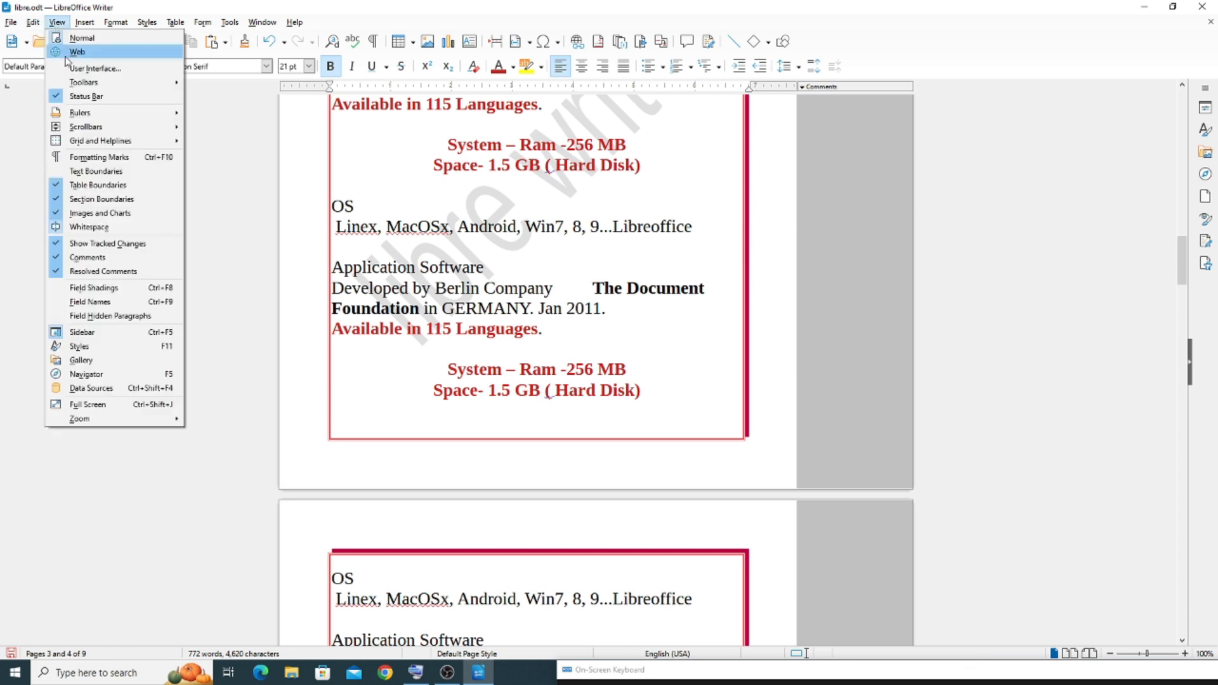
pyautogui.click(81, 158)
# Delete the extra spaces before "The Document Foundation", leaving a single space after "Company"
pyautogui.press('BackSpace')
pyautogui.press('BackSpace')
pyautogui.press('BackSpace')
pyautogui.press('BackSpace')
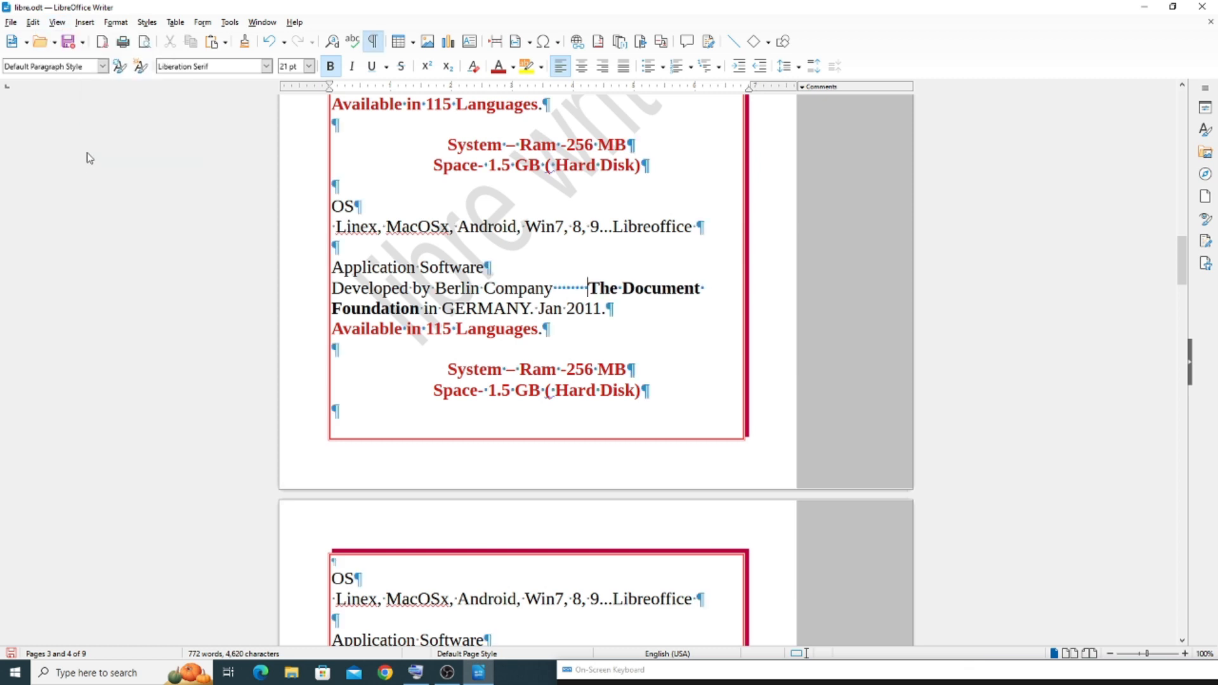
pyautogui.press('BackSpace')
pyautogui.press('BackSpace')
pyautogui.press('BackSpace')
pyautogui.press('BackSpace')
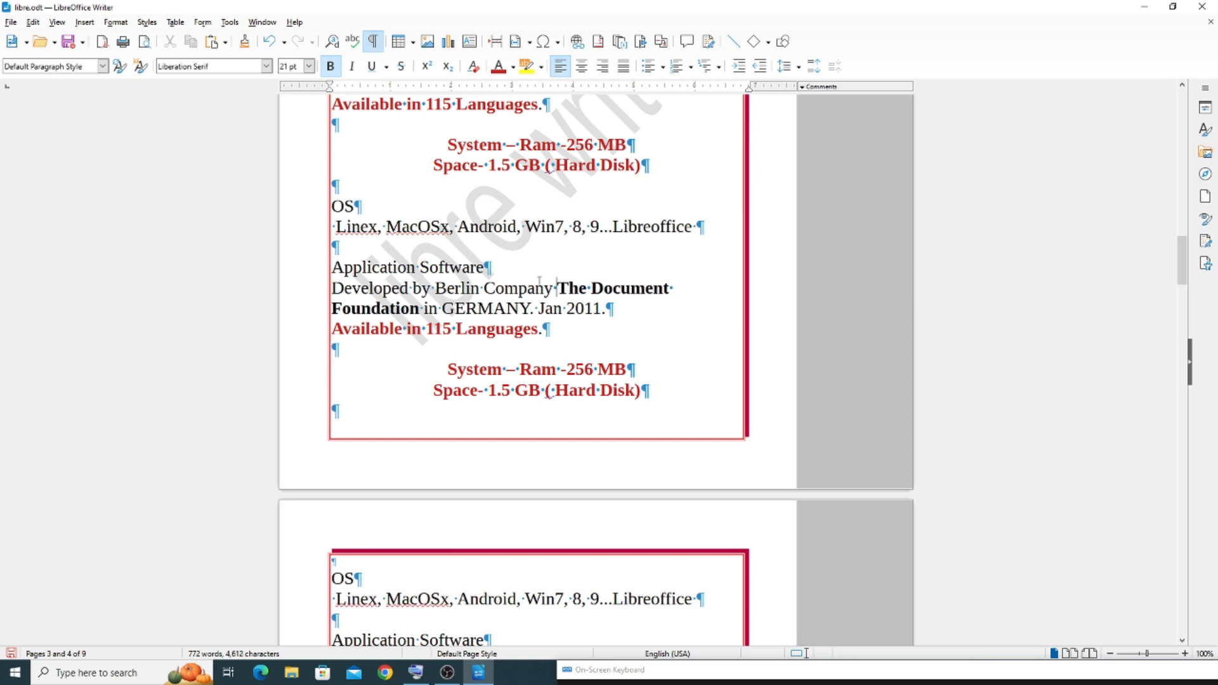
# Toggle the formatting marks off and on several times, finishing with them hidden
pyautogui.click(57, 22)
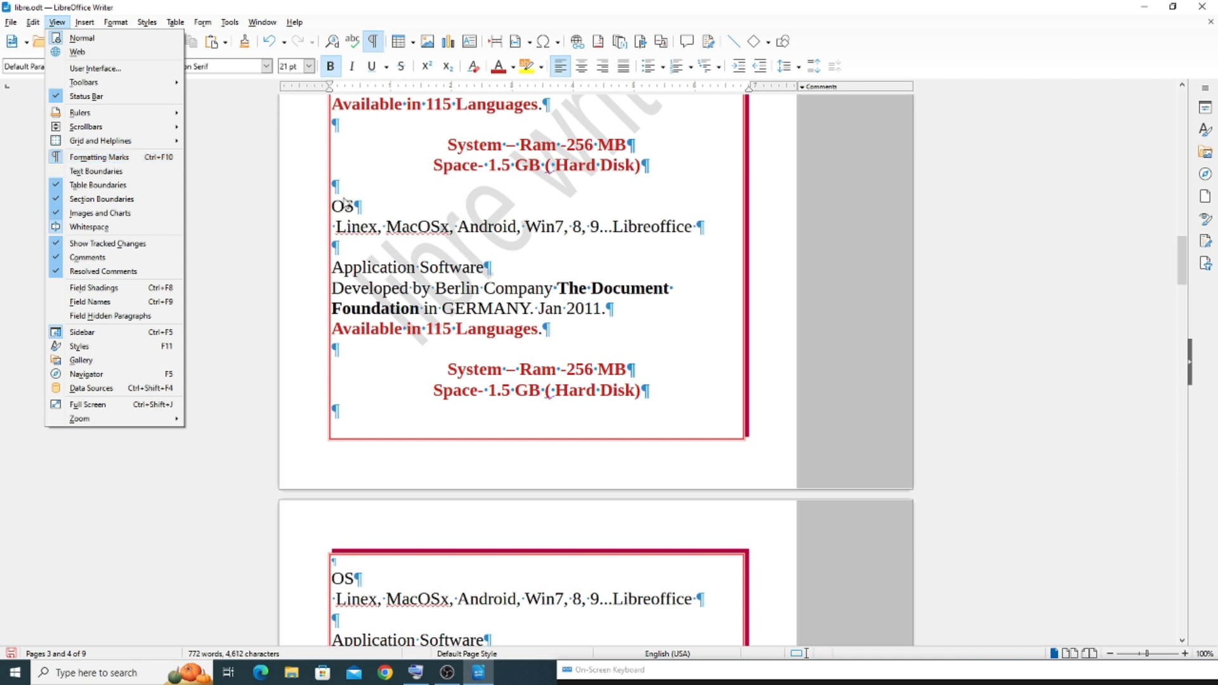
pyautogui.click(427, 253)
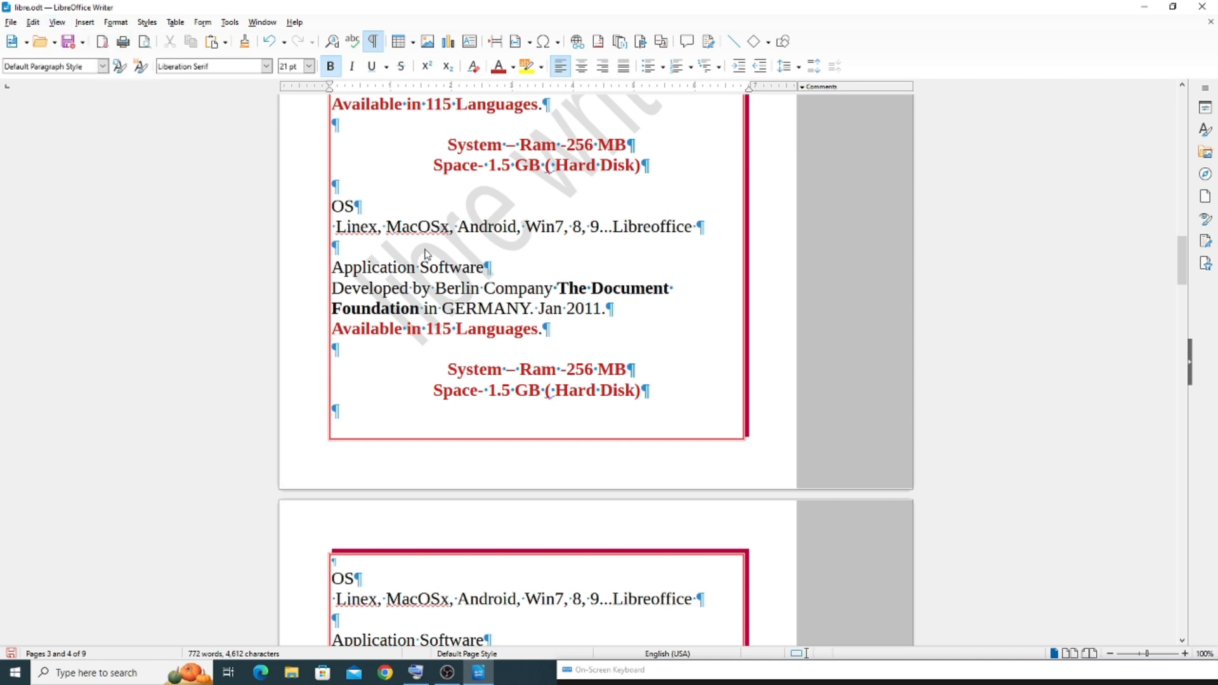
pyautogui.hotkey('ctrl', 'F10')
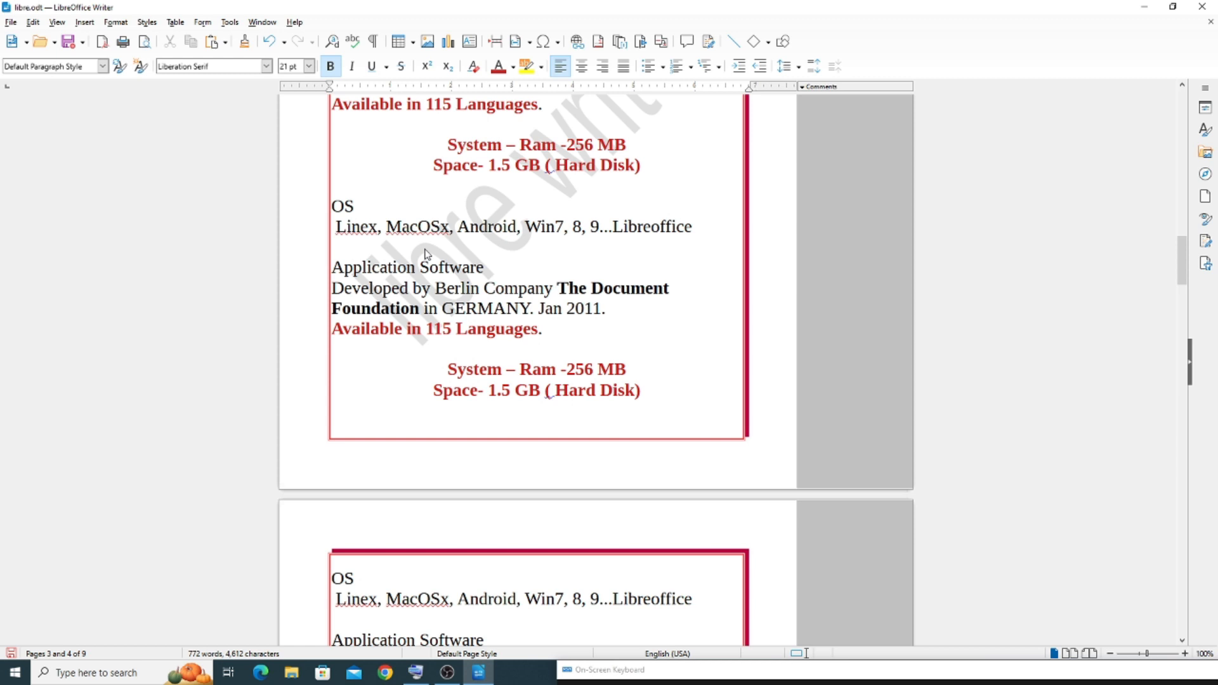
pyautogui.hotkey('ctrl', 'F10')
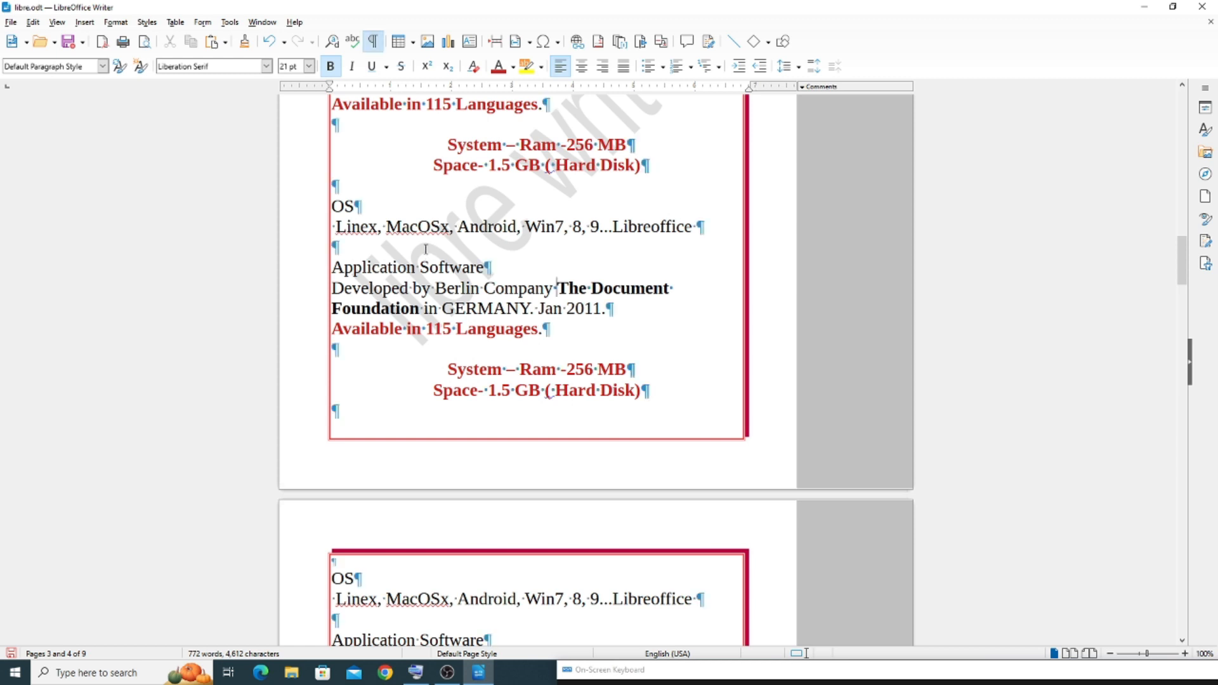
pyautogui.hotkey('ctrl', 'F10')
pyautogui.hotkey('ctrl', 'F10')
pyautogui.hotkey('ctrl', 'F10')
pyautogui.hotkey('ctrl', 'F10')
pyautogui.hotkey('ctrl', 'F10')
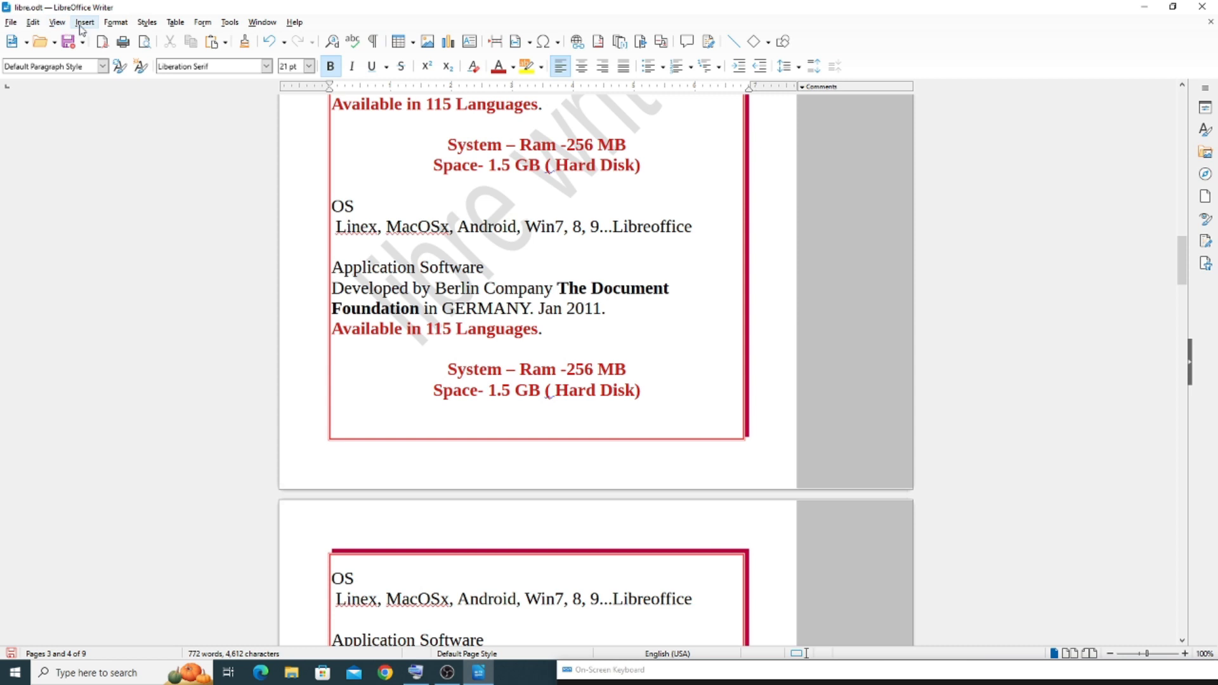
# Turn on Text Boundaries for the document
pyautogui.click(57, 22)
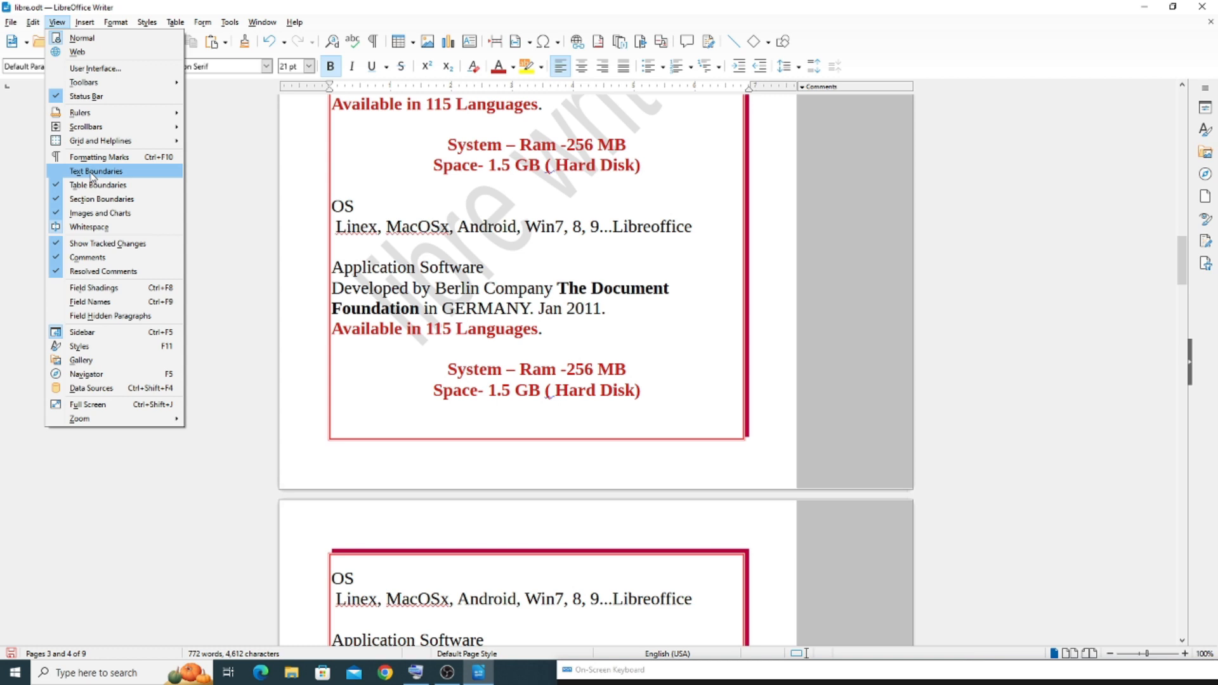
pyautogui.click(654, 196)
pyautogui.scroll(6, 647, 193)
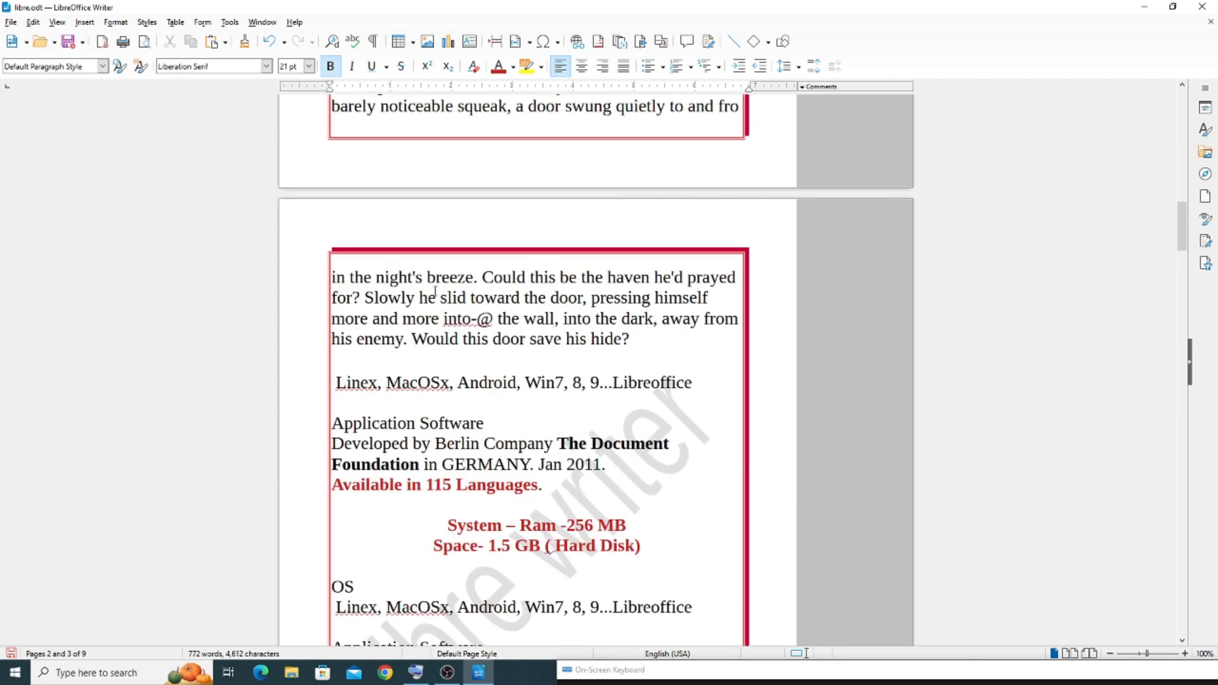
pyautogui.click(57, 22)
pyautogui.click(92, 167)
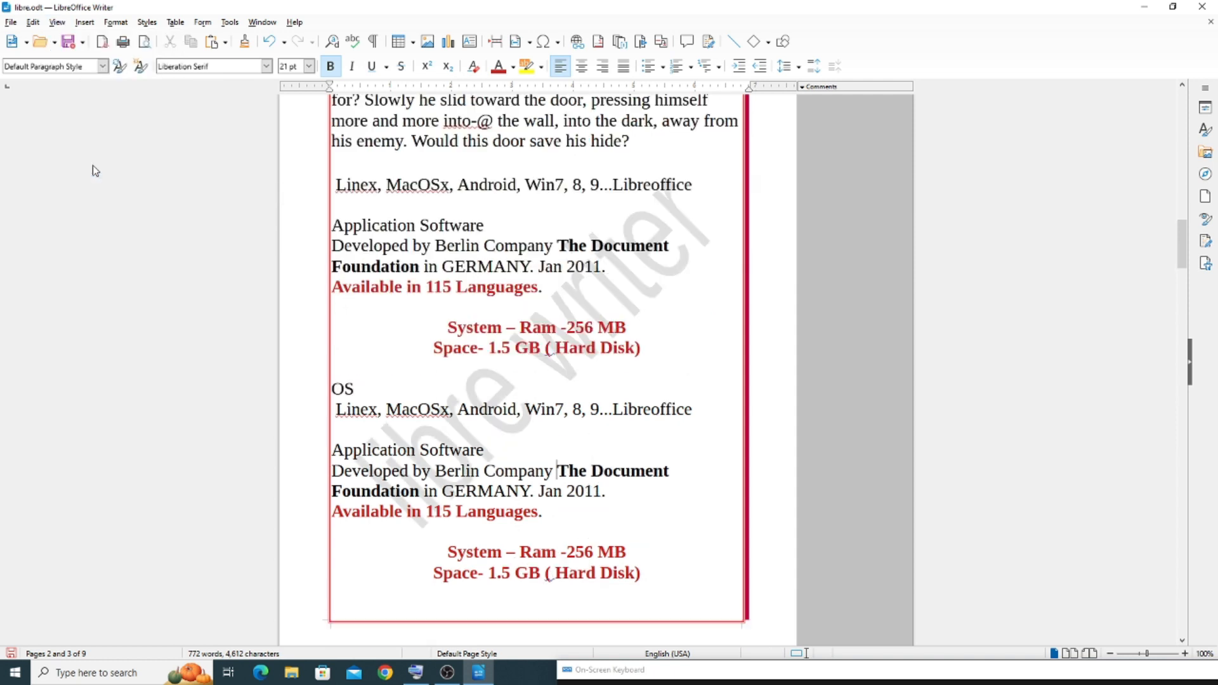
# Remove the border lines from the Default Page Style using the no-borders preset
pyautogui.scroll(2, 269, 246)
pyautogui.scroll(1, 269, 249)
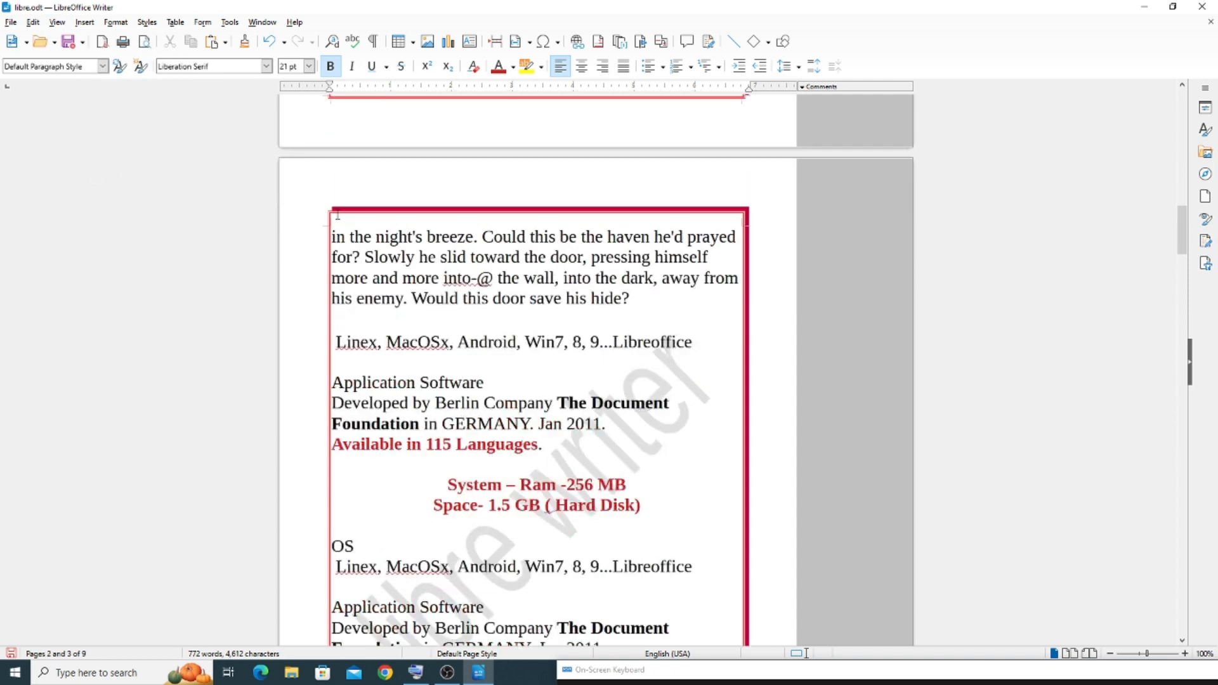
pyautogui.rightClick(635, 309)
pyautogui.click(716, 493)
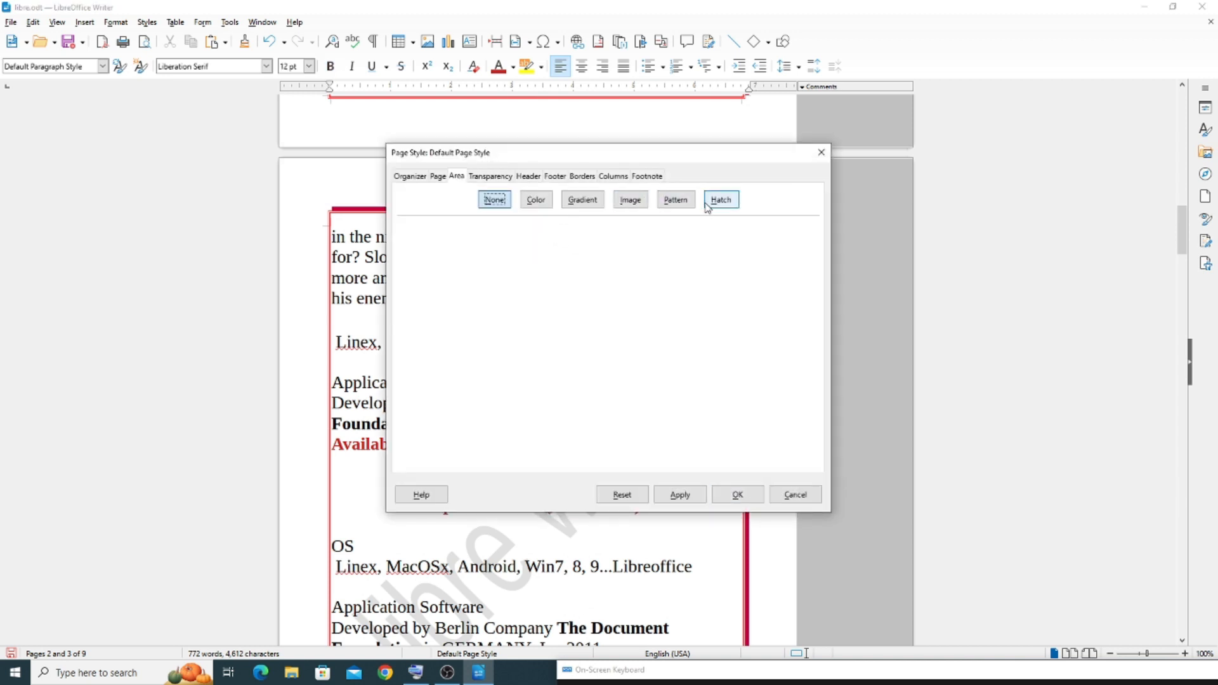
pyautogui.click(582, 176)
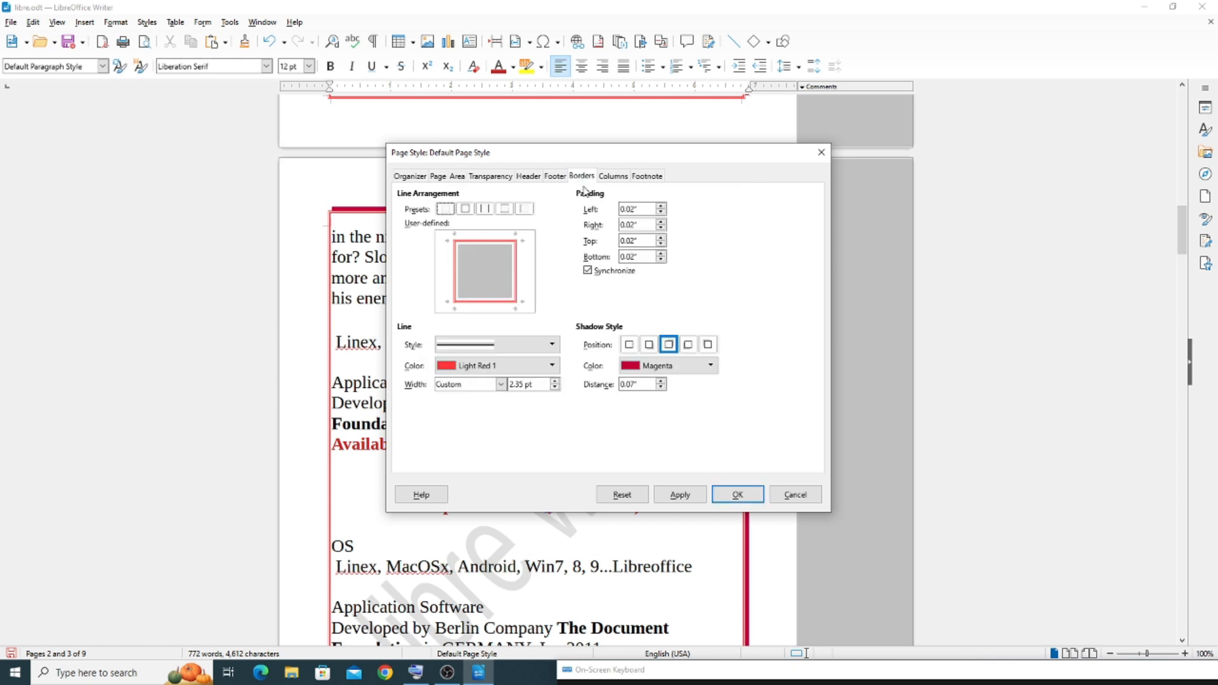
pyautogui.click(444, 210)
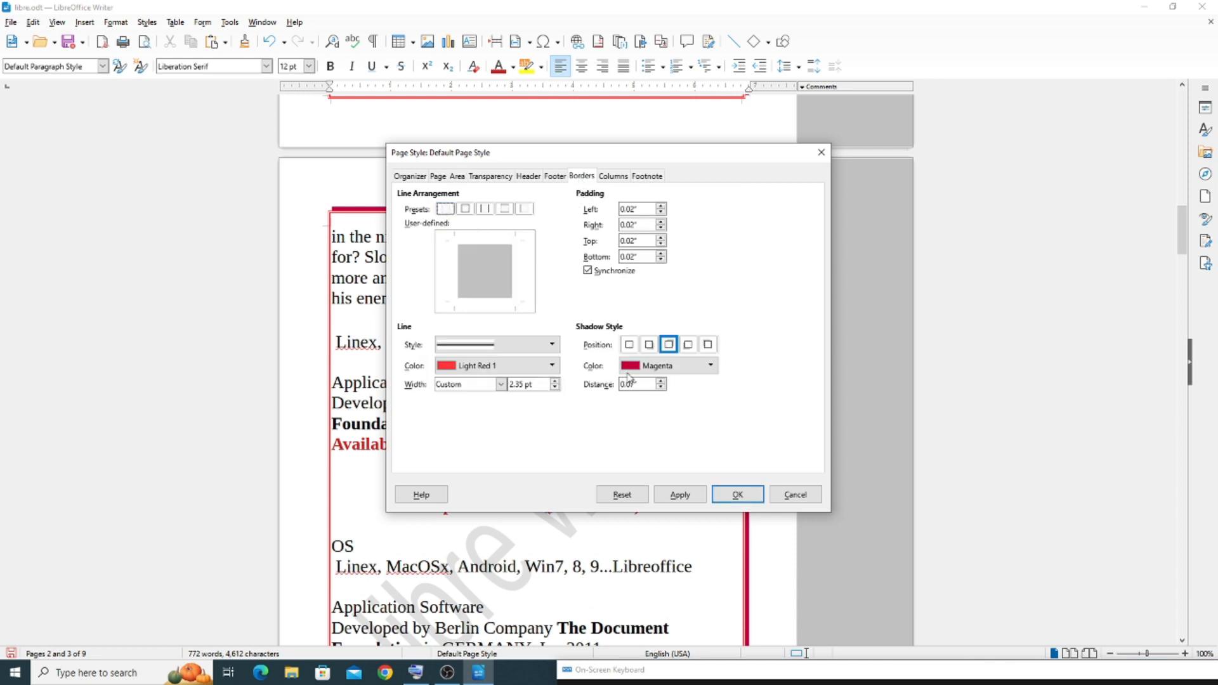
pyautogui.click(737, 494)
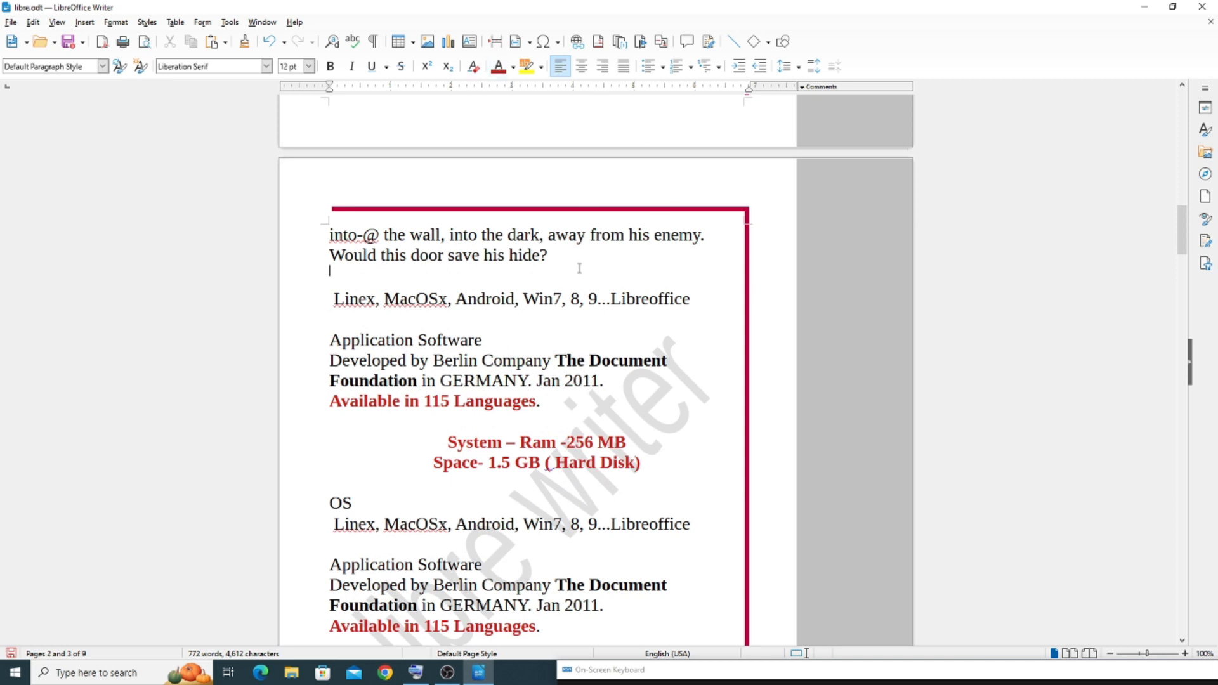
# Try setting the border line style to None in the Default Page Style
pyautogui.rightClick(659, 268)
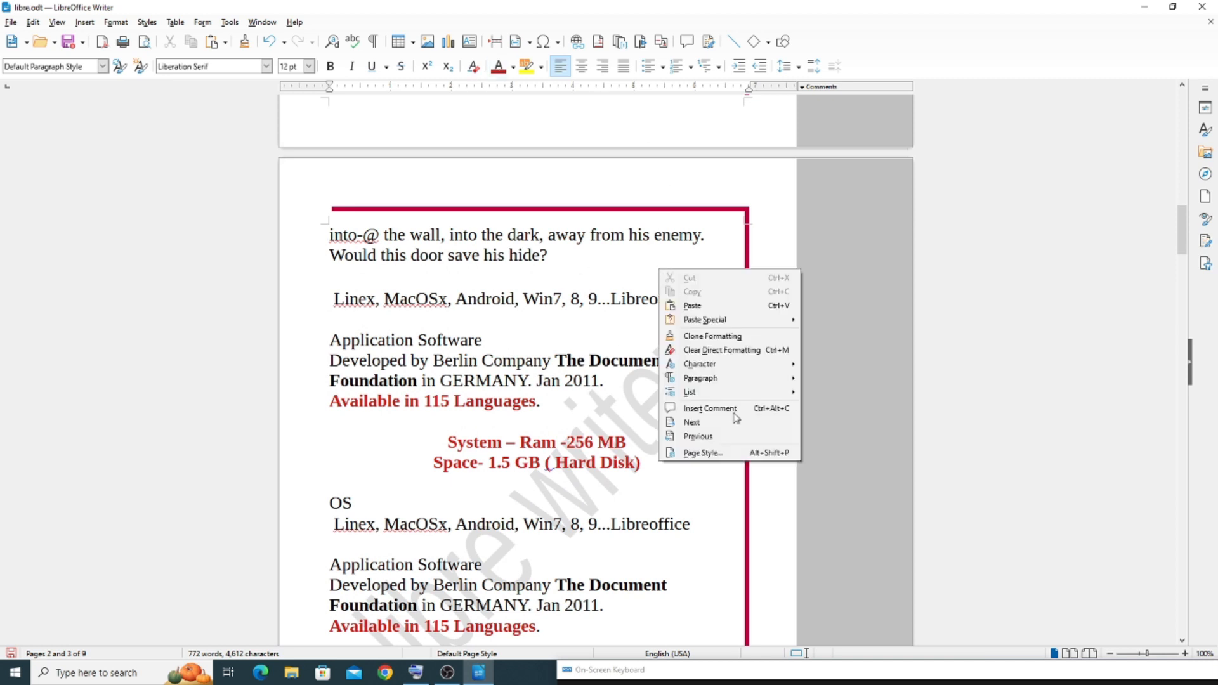
pyautogui.click(737, 462)
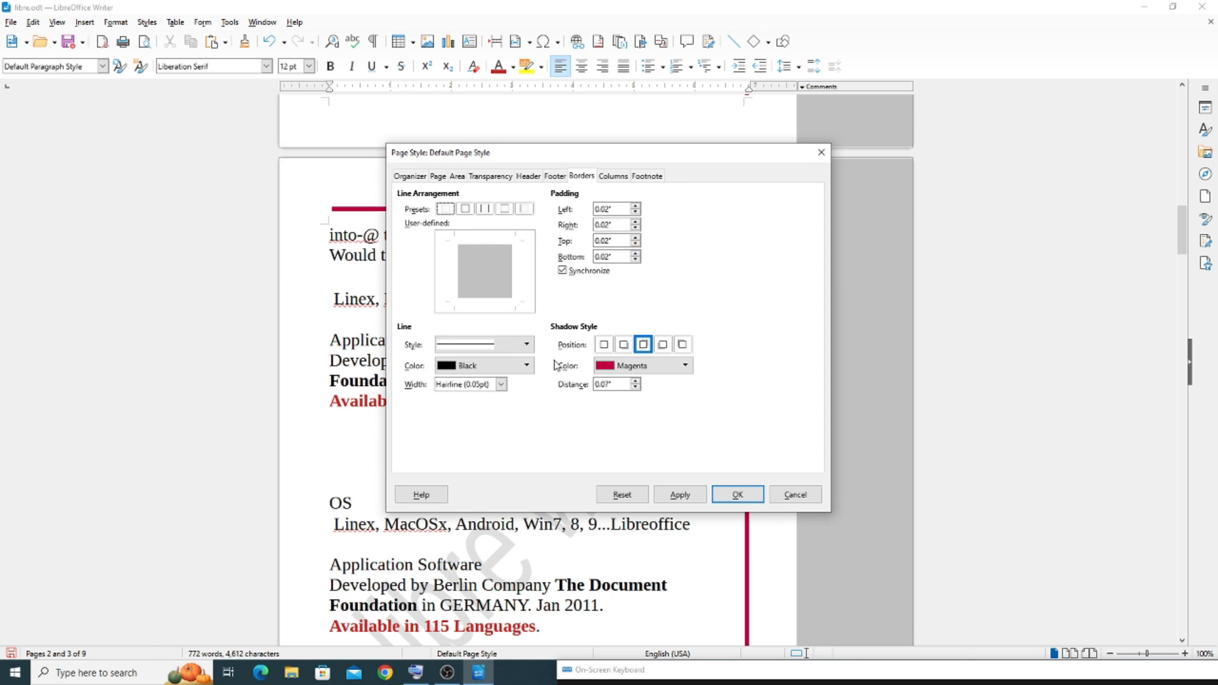
pyautogui.click(515, 345)
pyautogui.click(463, 366)
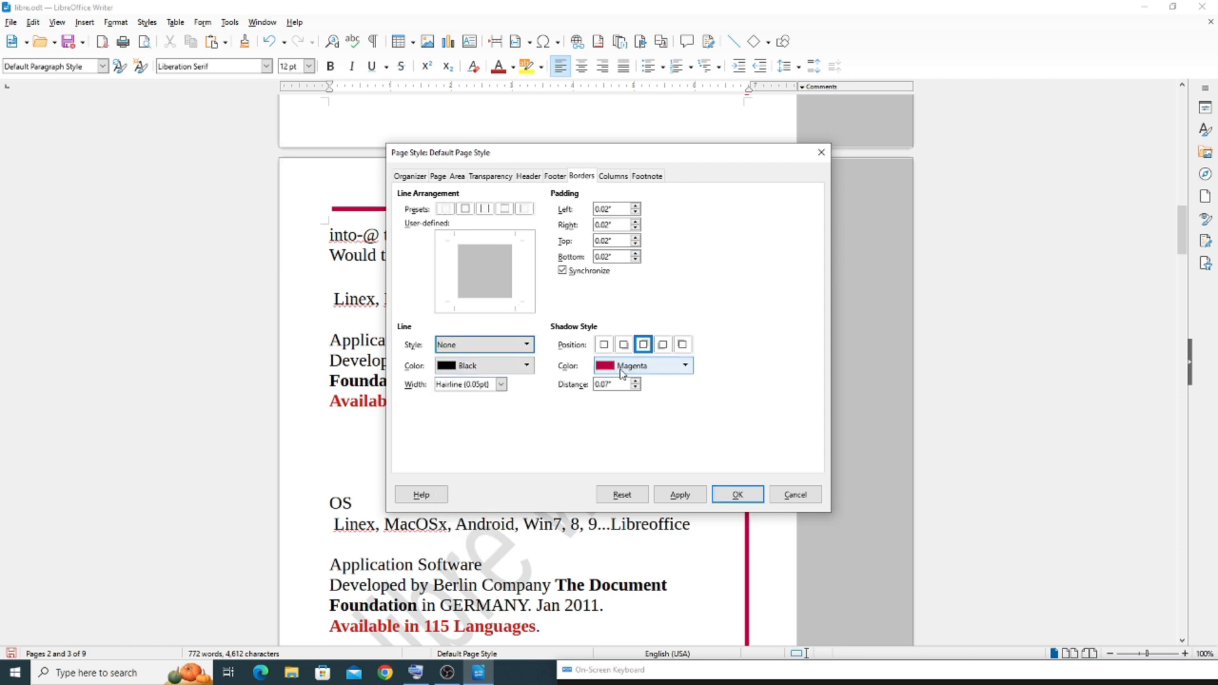
pyautogui.click(735, 495)
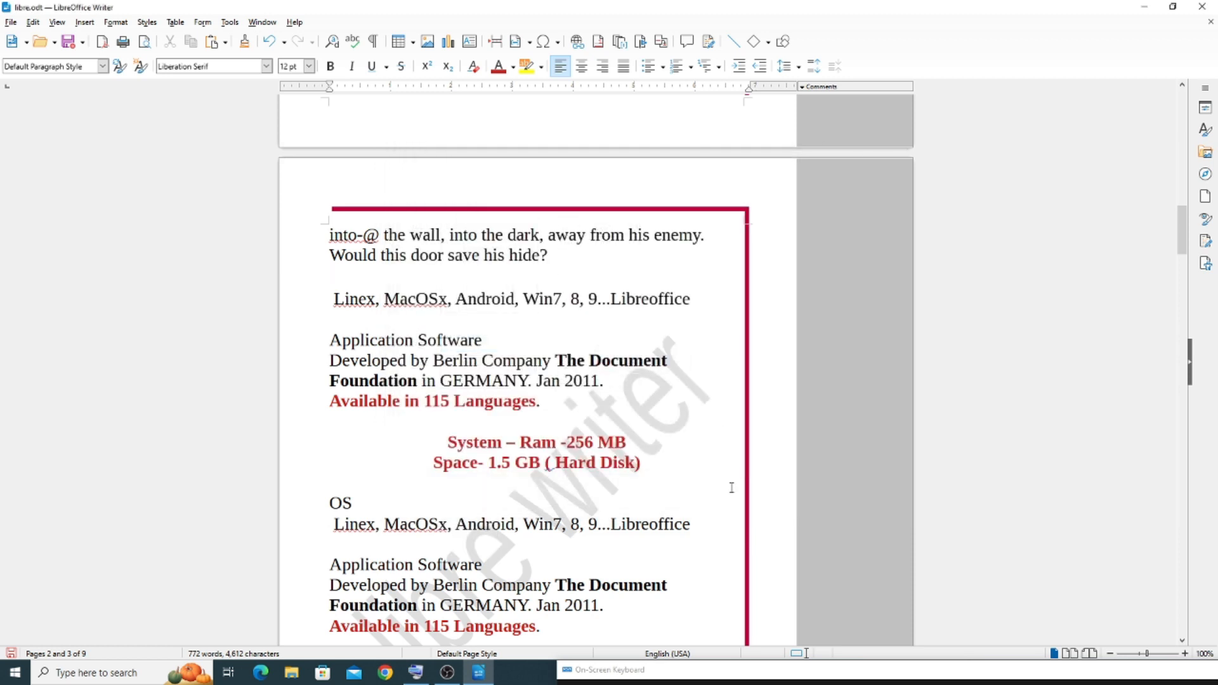
# In the Default Page Style borders, turn off padding synchronization and set the line style to None
pyautogui.scroll(10, 631, 399)
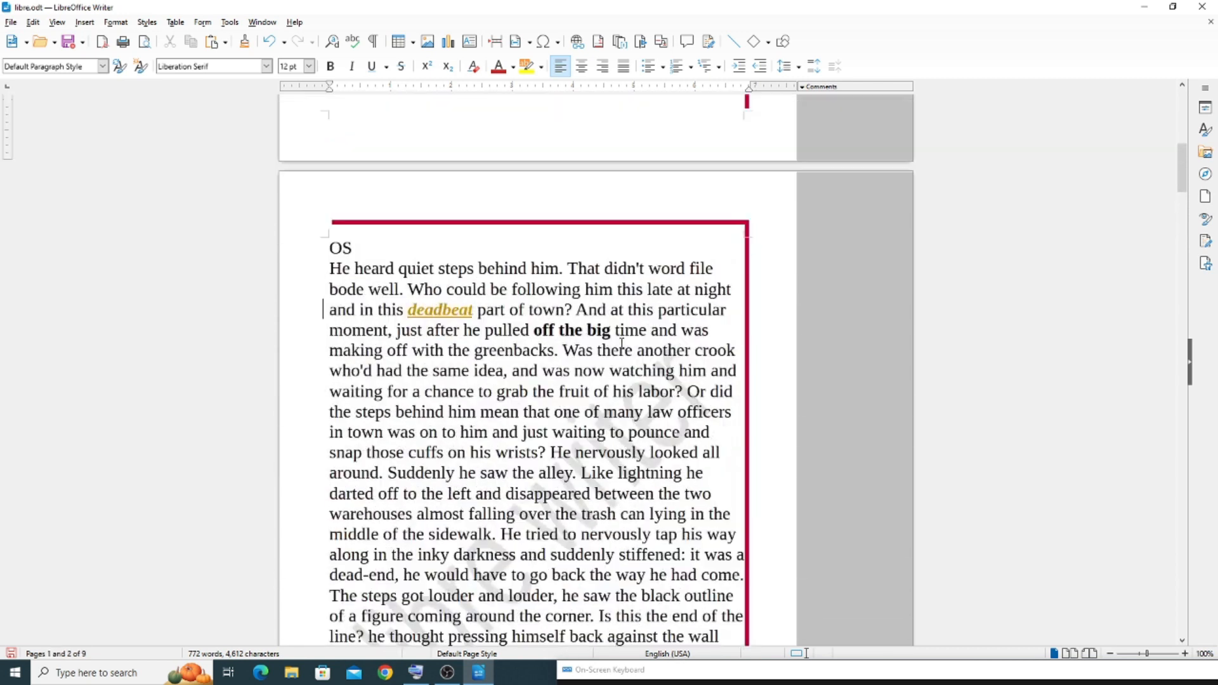
pyautogui.rightClick(490, 243)
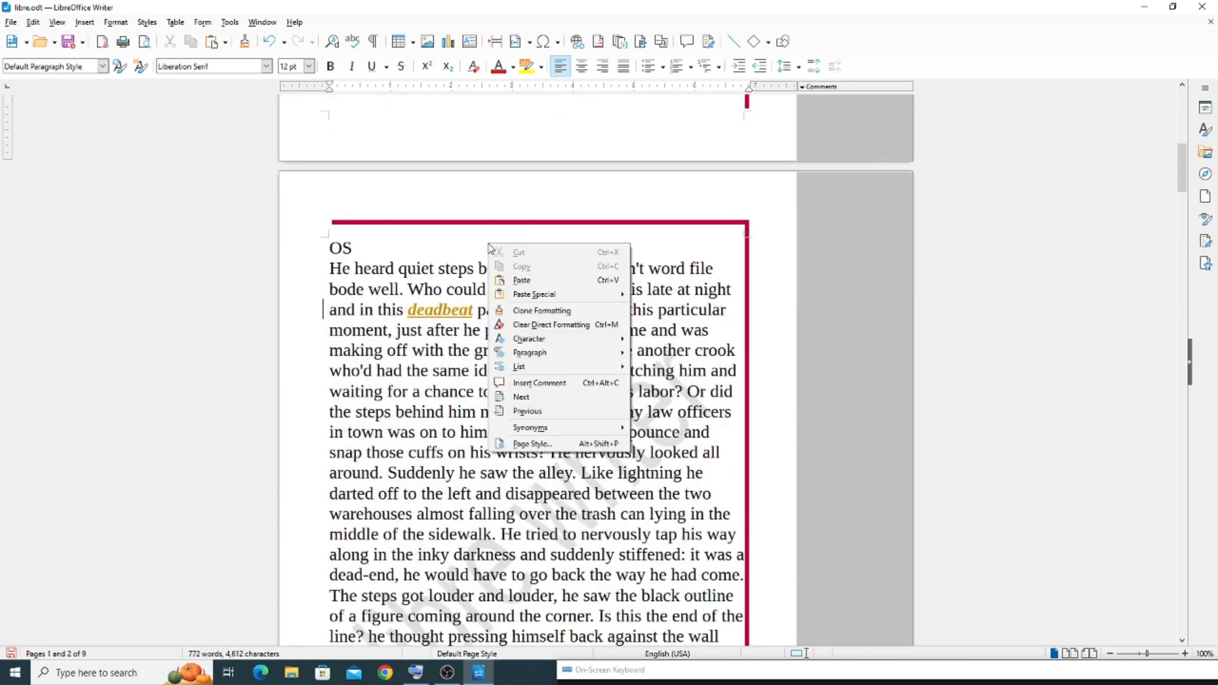
pyautogui.click(548, 449)
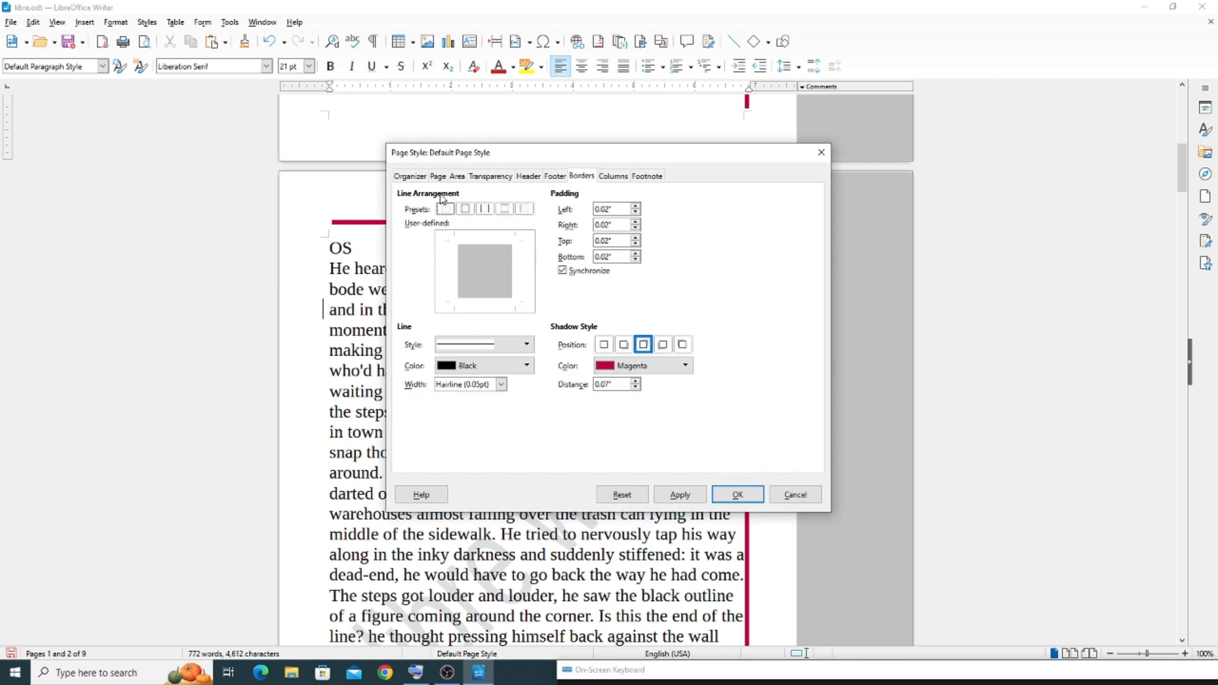
pyautogui.click(470, 263)
pyautogui.click(446, 212)
pyautogui.click(485, 265)
pyautogui.click(577, 270)
pyautogui.click(482, 345)
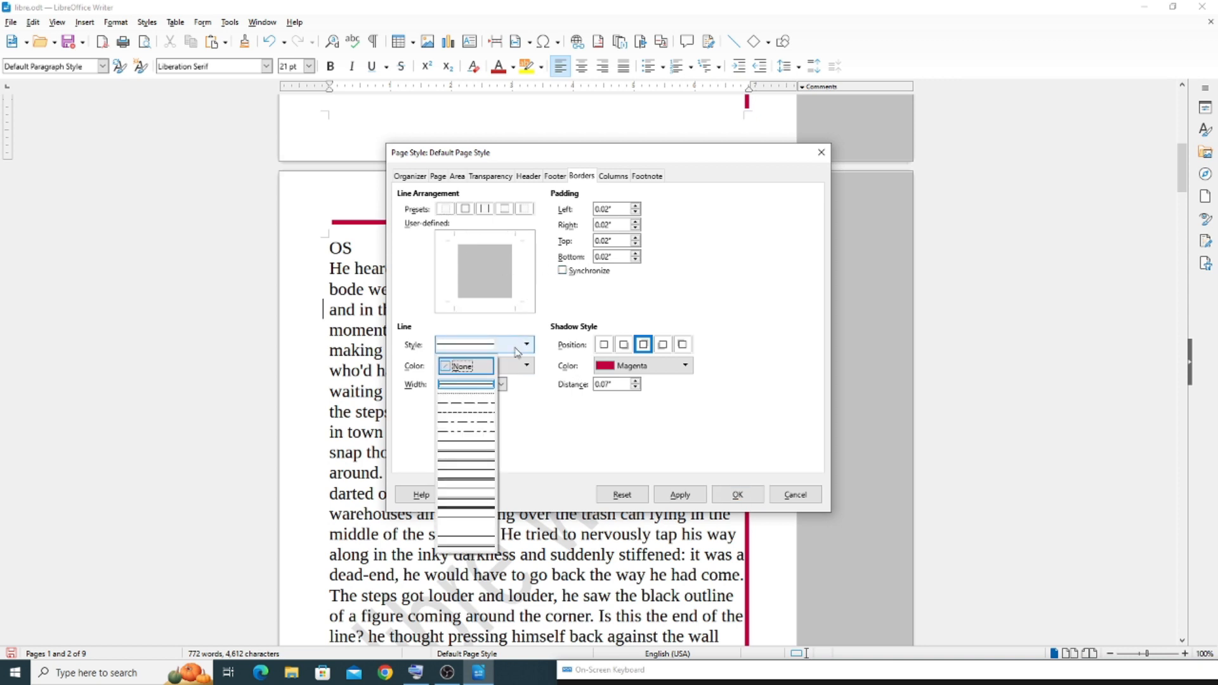
pyautogui.click(477, 368)
# Try the box and the left-and-right border presets, setting the line style to None for each
pyautogui.click(465, 209)
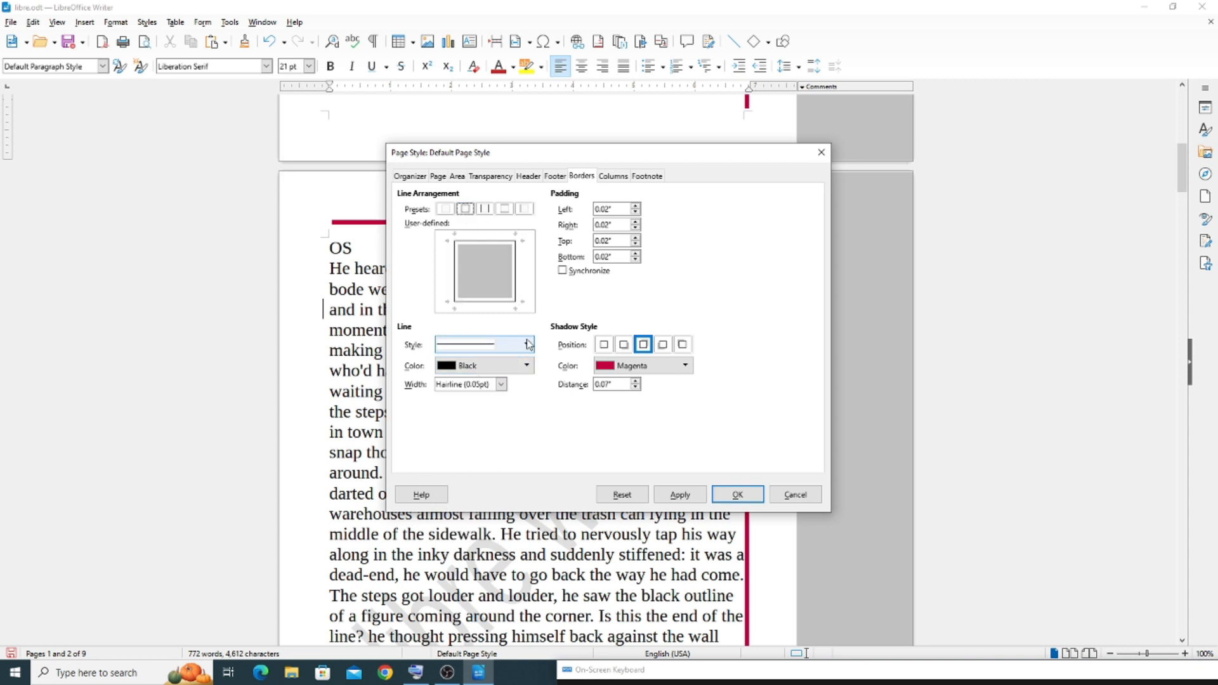
pyautogui.click(529, 349)
pyautogui.click(528, 346)
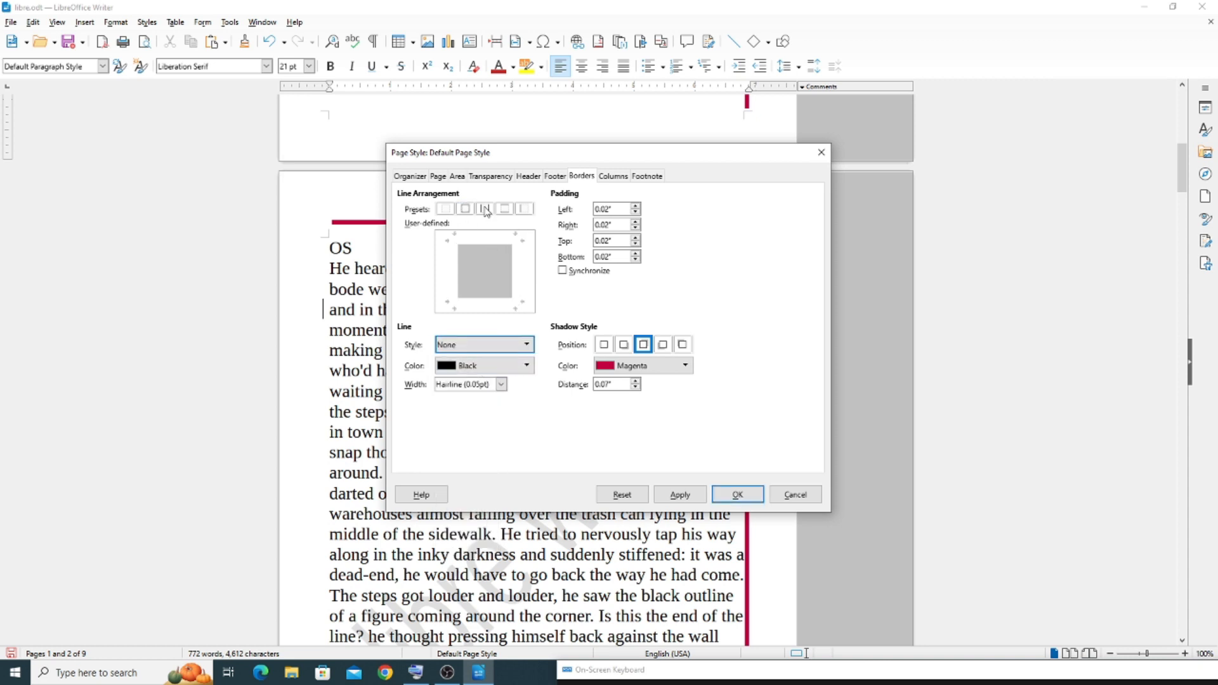
pyautogui.click(485, 209)
pyautogui.click(482, 344)
pyautogui.click(468, 366)
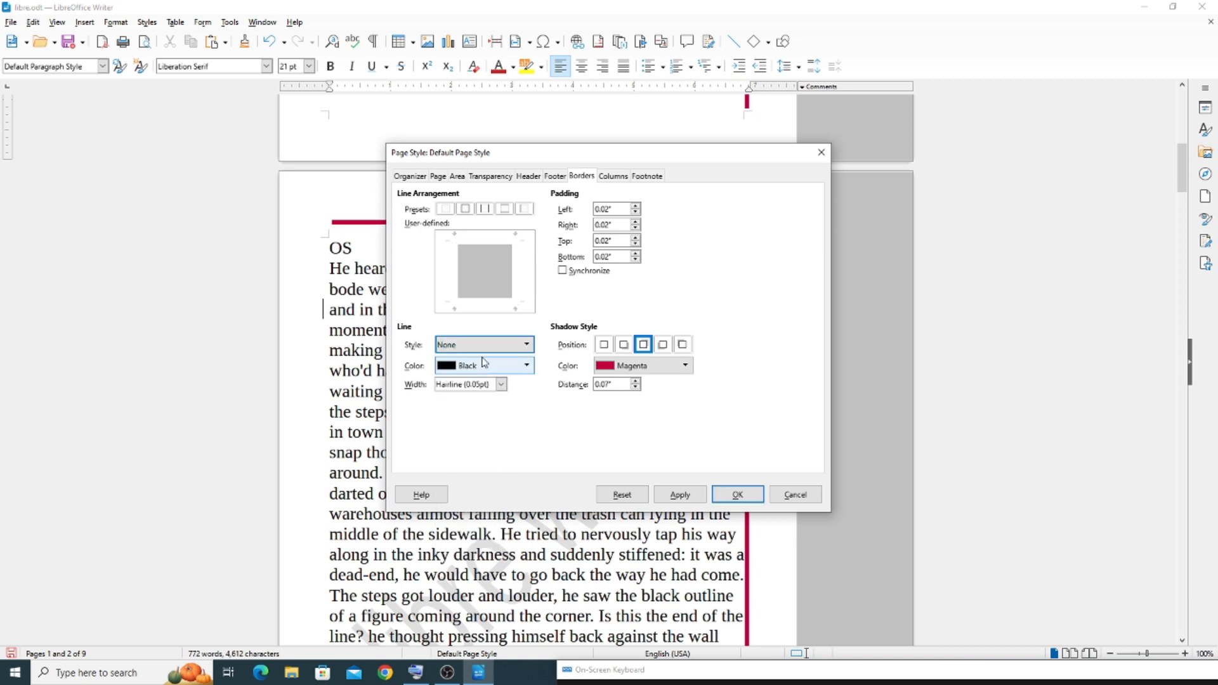
# Set the line style to None for the top-and-bottom and left-only presets, then apply the no-borders preset to the page style
pyautogui.click(506, 213)
pyautogui.click(517, 346)
pyautogui.click(476, 368)
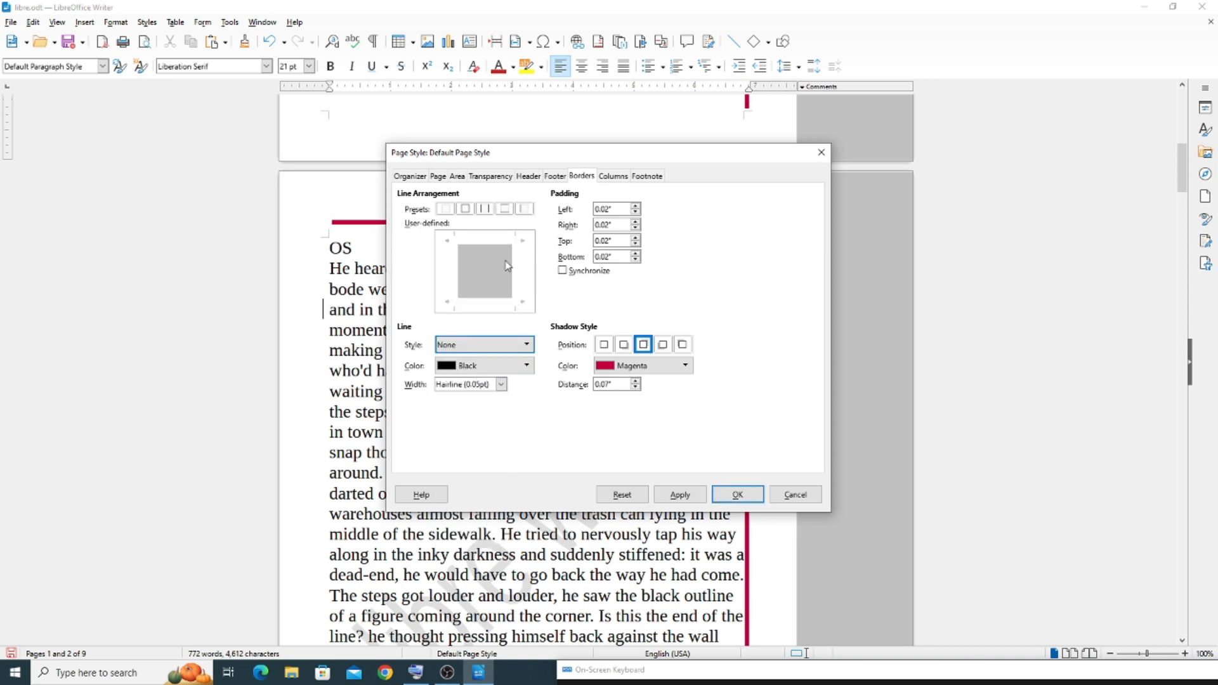
pyautogui.click(522, 213)
pyautogui.click(520, 348)
pyautogui.click(474, 368)
pyautogui.click(448, 209)
pyautogui.click(732, 492)
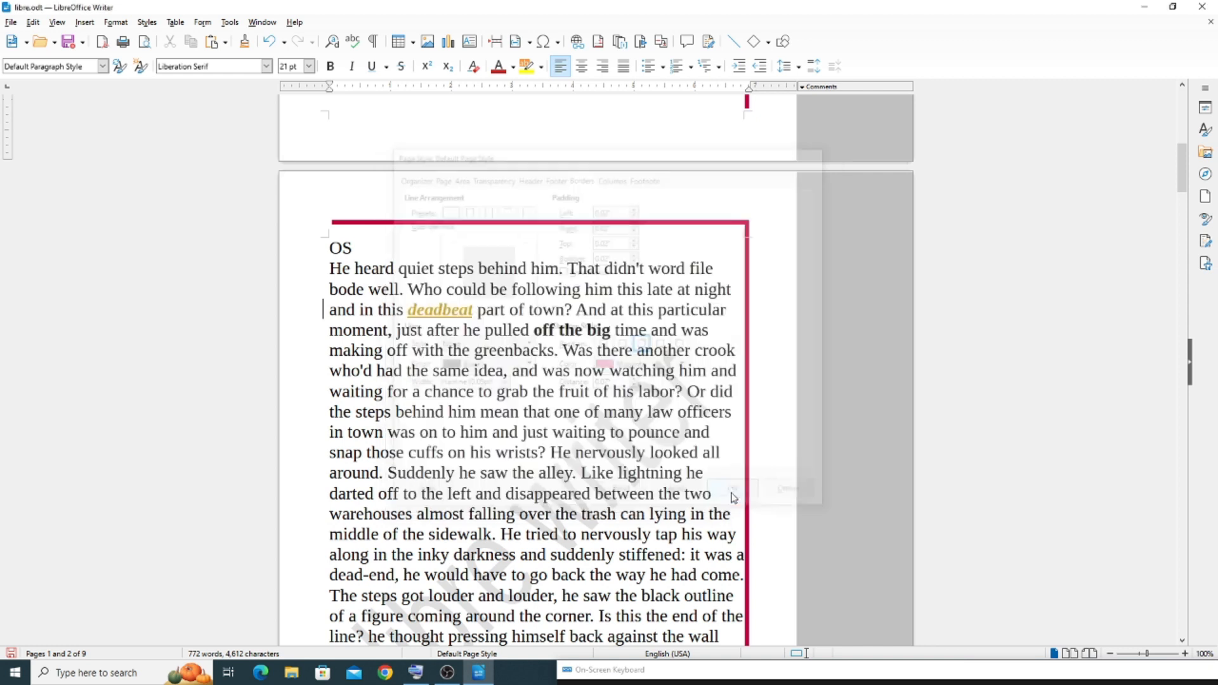
# Place the cursor in the first "Libreoffice" line and turn off Text Boundaries
pyautogui.scroll(10, 508, 308)
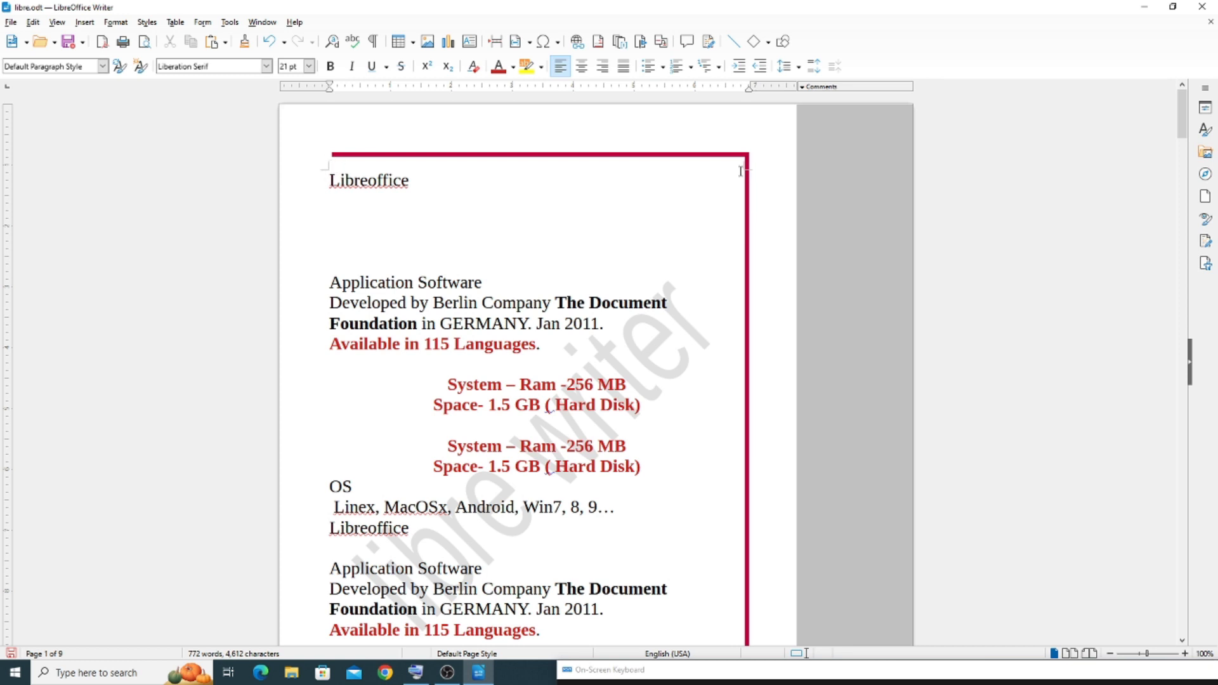
pyautogui.scroll(-5, 671, 292)
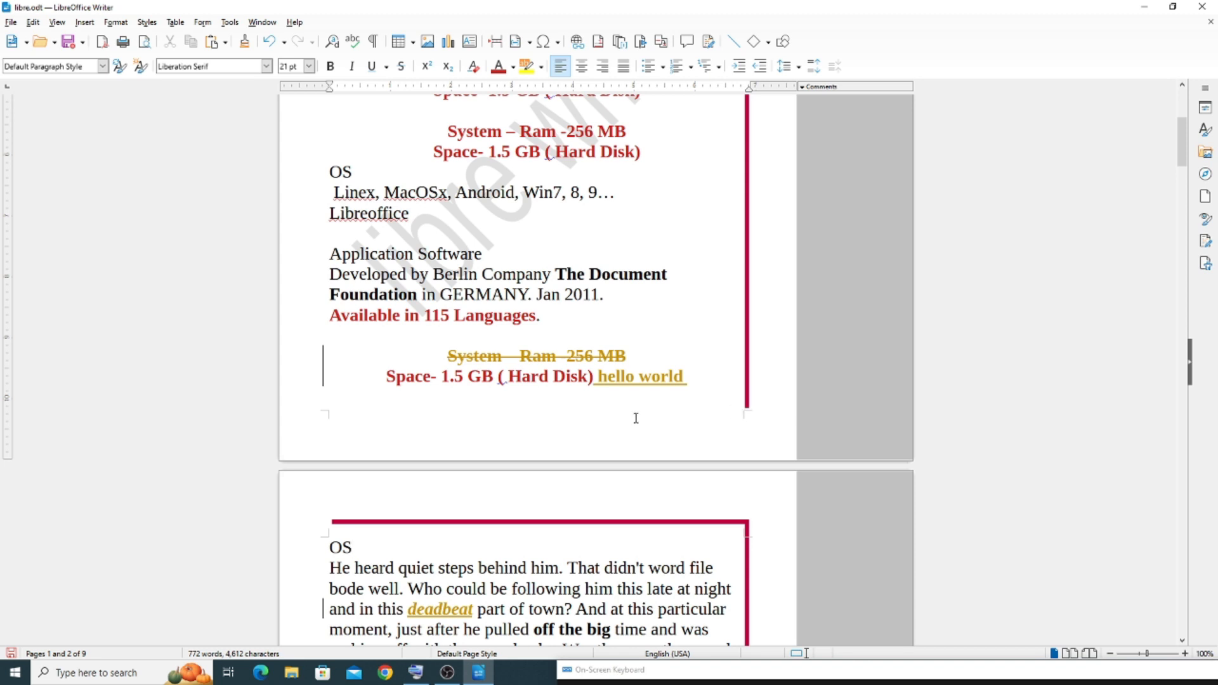
pyautogui.scroll(5, 626, 417)
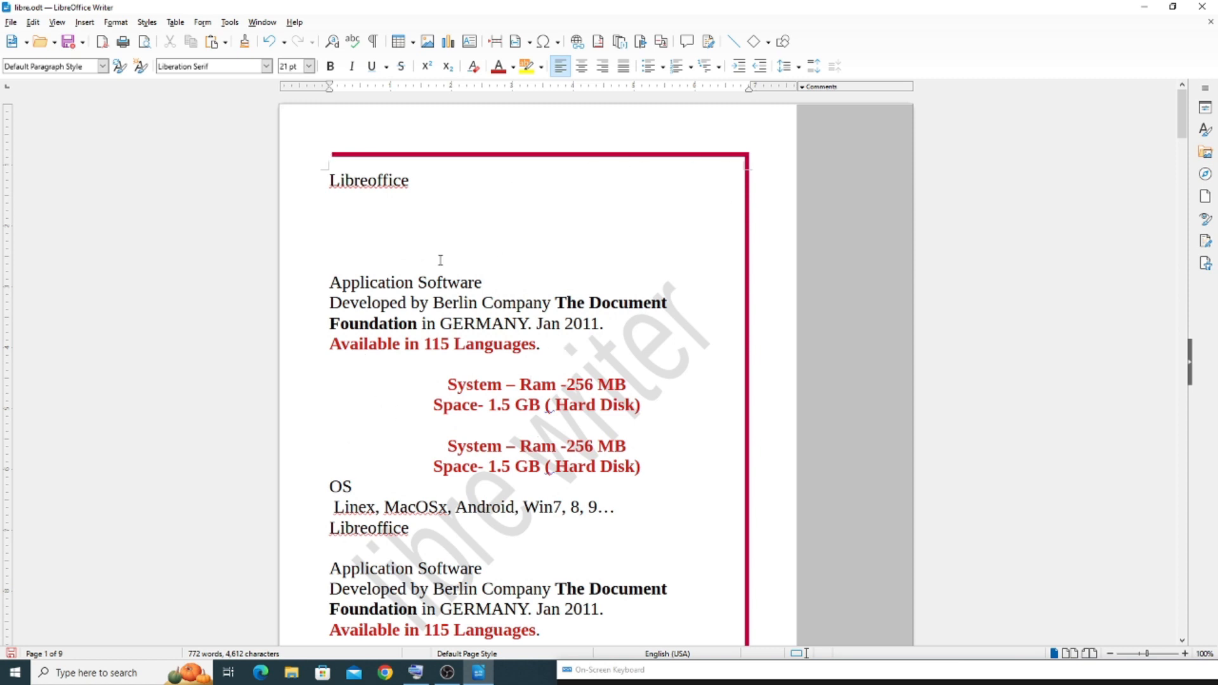
pyautogui.click(381, 185)
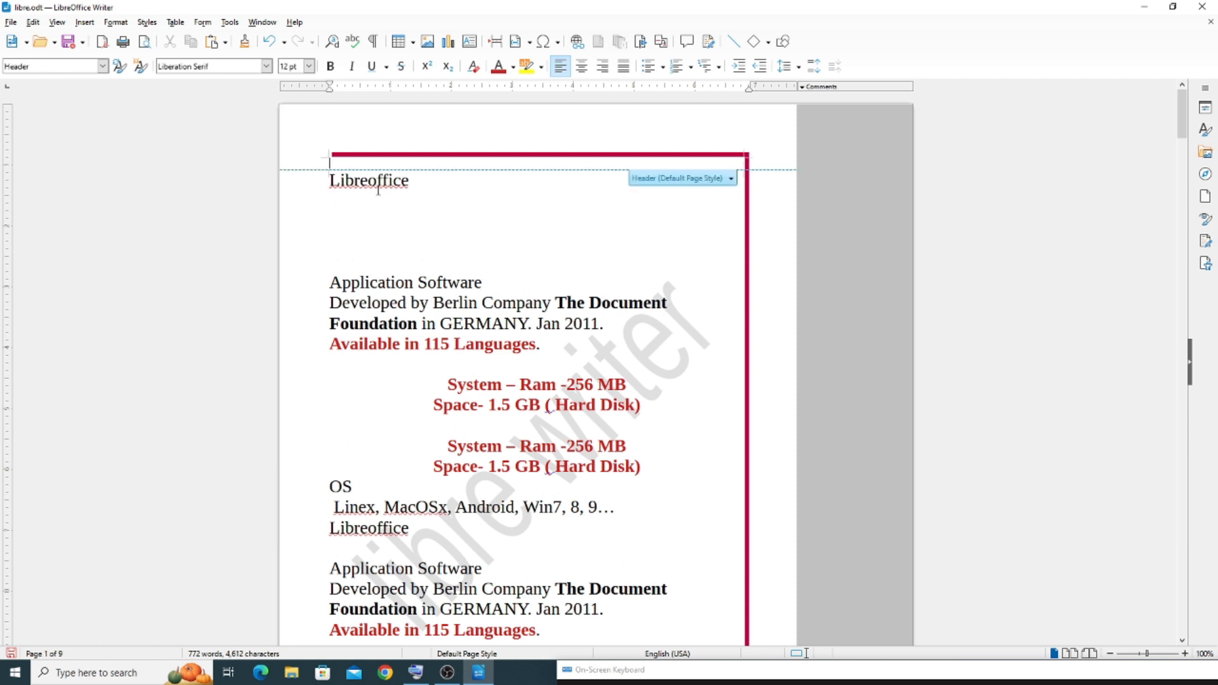
pyautogui.click(384, 185)
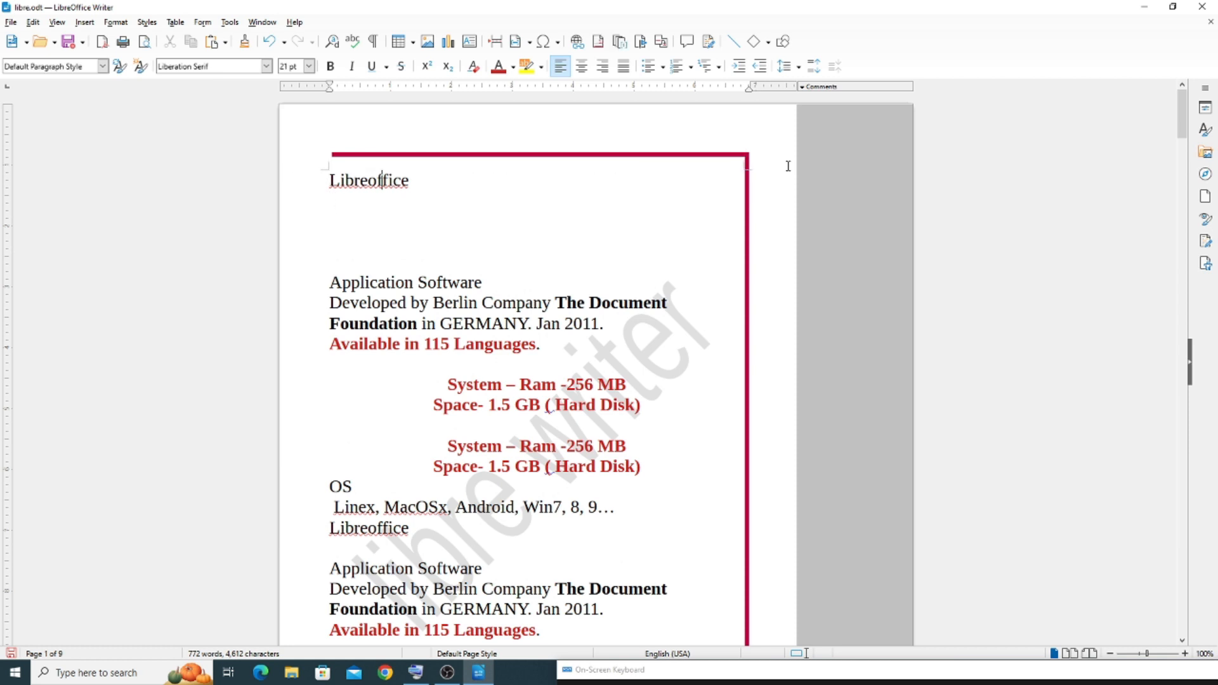
pyautogui.click(60, 24)
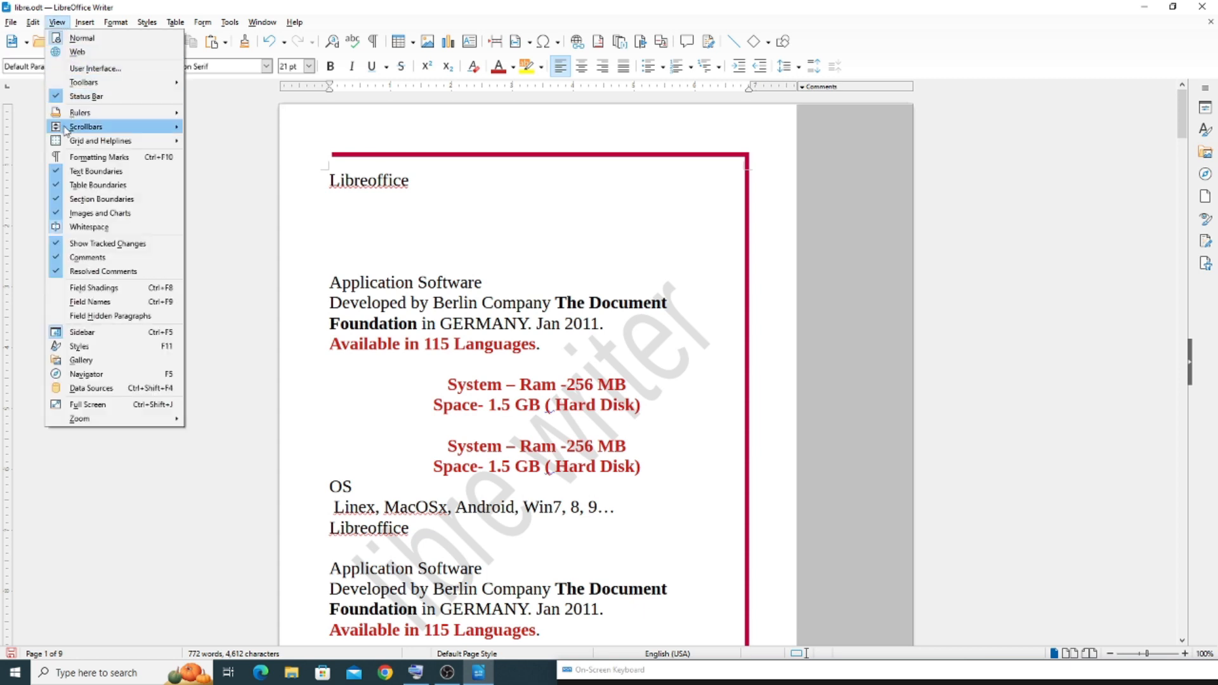
pyautogui.click(61, 173)
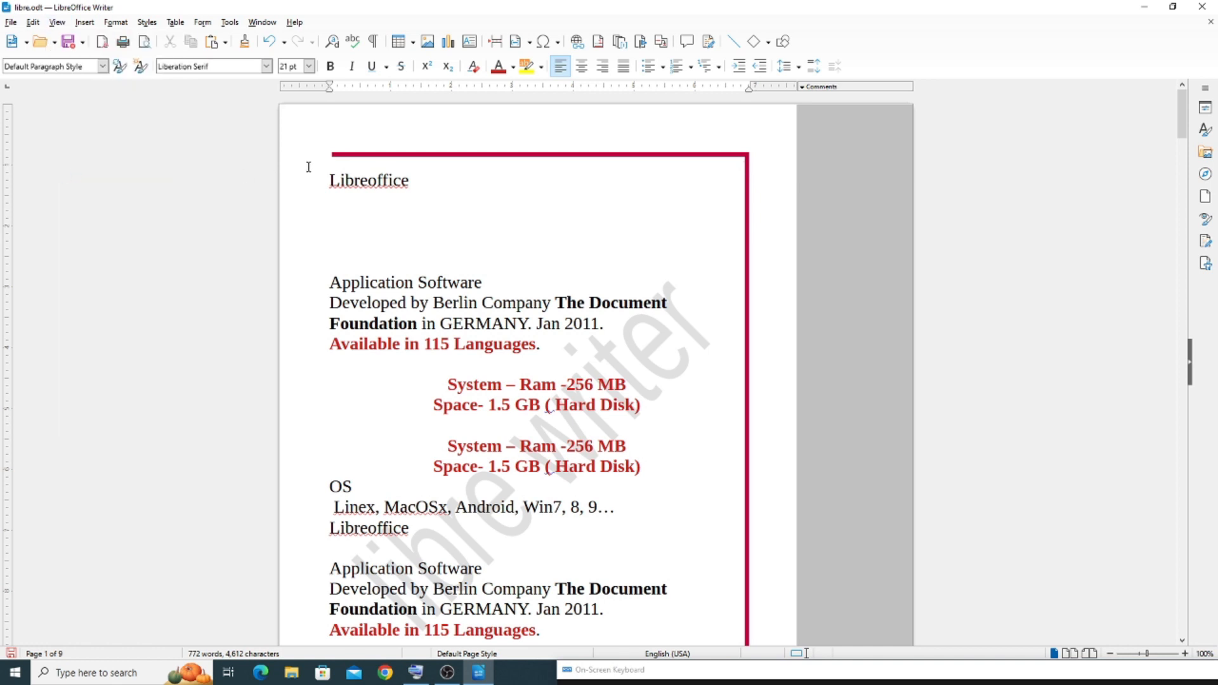
pyautogui.scroll(-8, 364, 250)
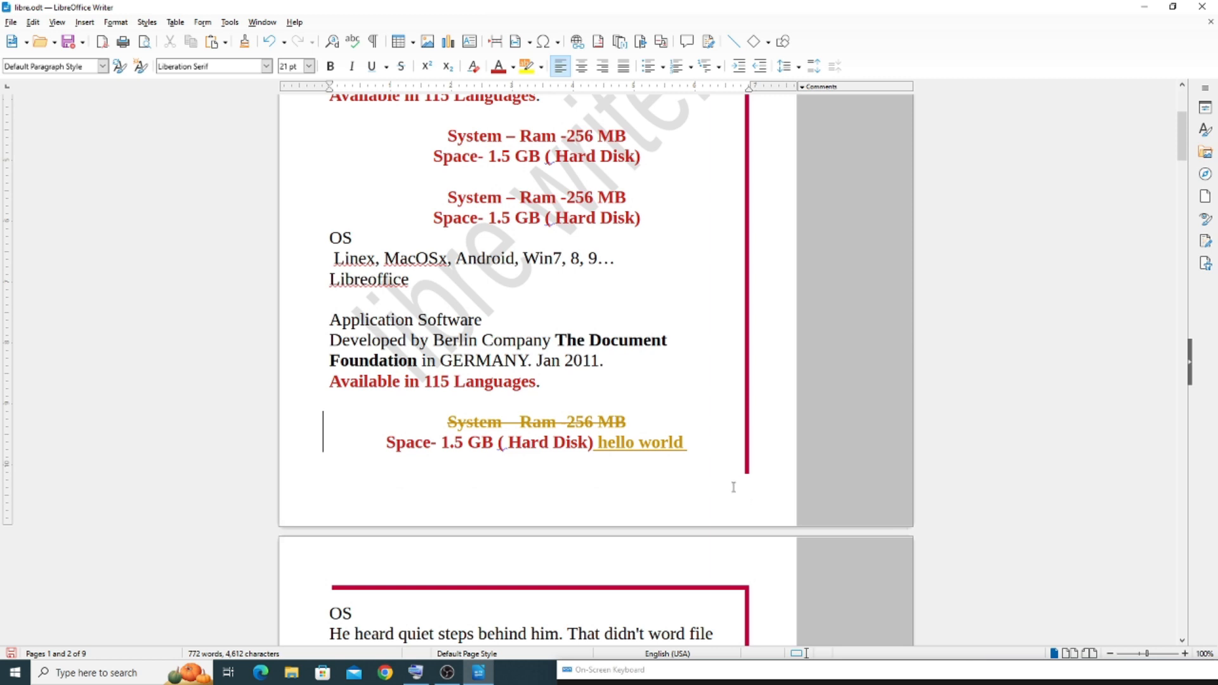
# Turn Text Boundaries back on to check the page's corner marks, then turn the option off again
pyautogui.click(57, 23)
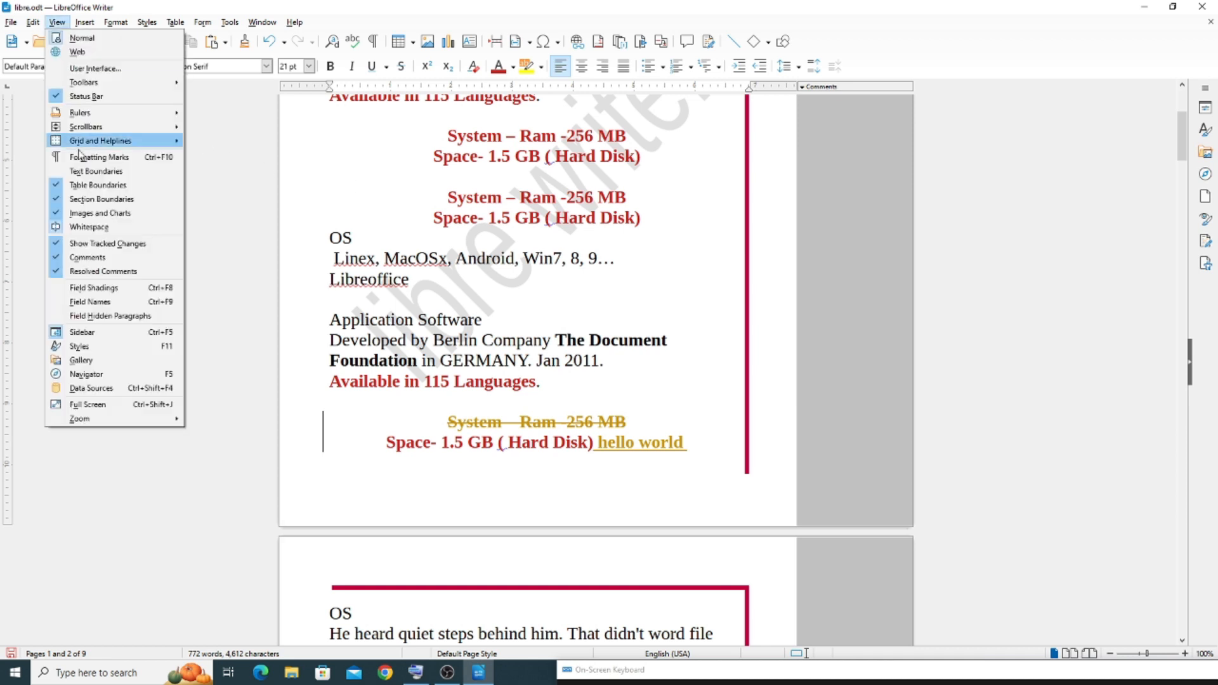
pyautogui.click(77, 171)
pyautogui.scroll(-3, 375, 355)
pyautogui.scroll(-5, 393, 585)
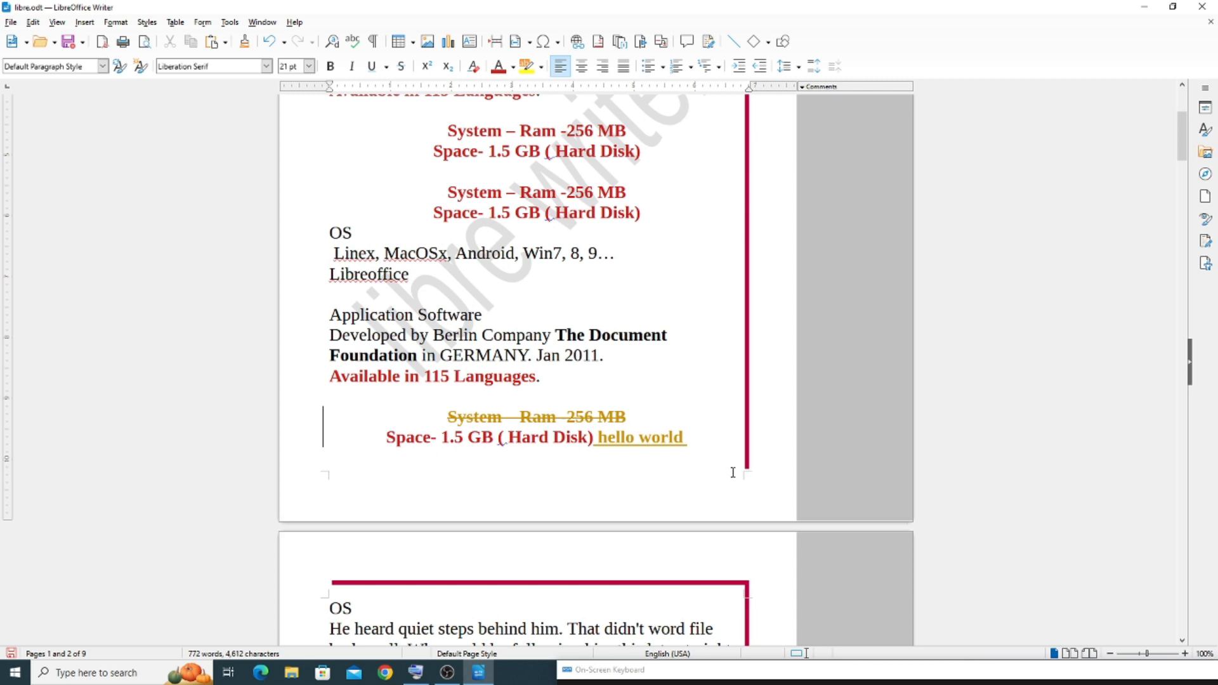
pyautogui.click(57, 24)
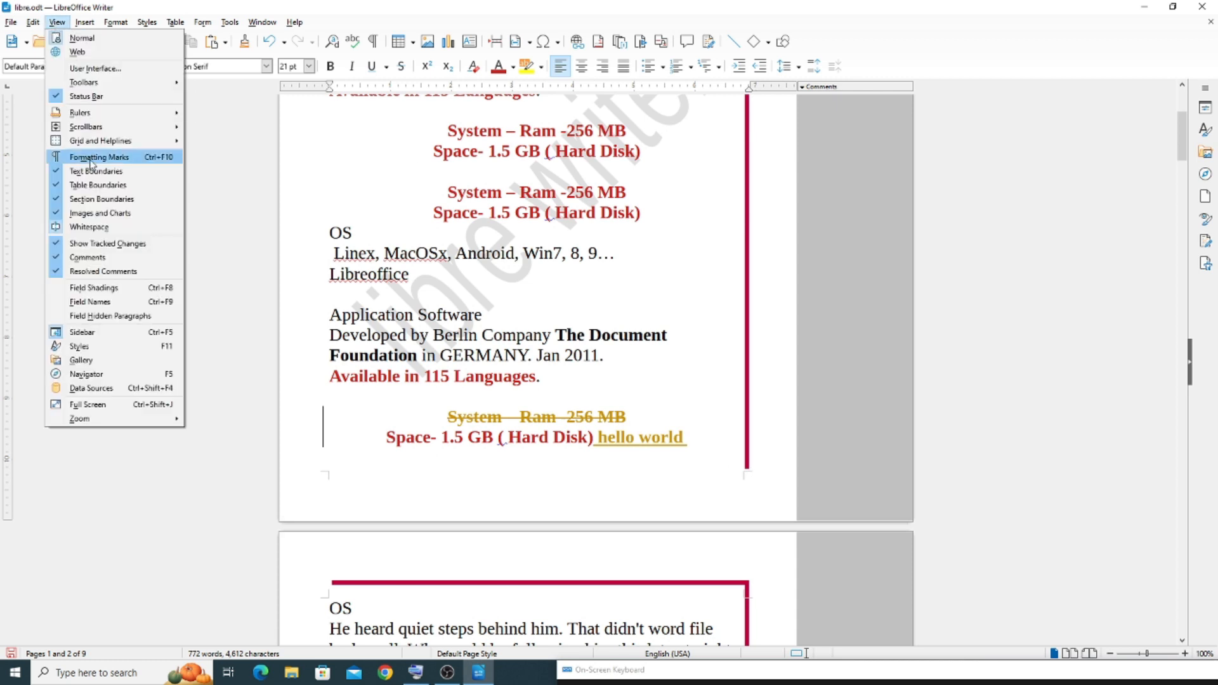
pyautogui.click(84, 173)
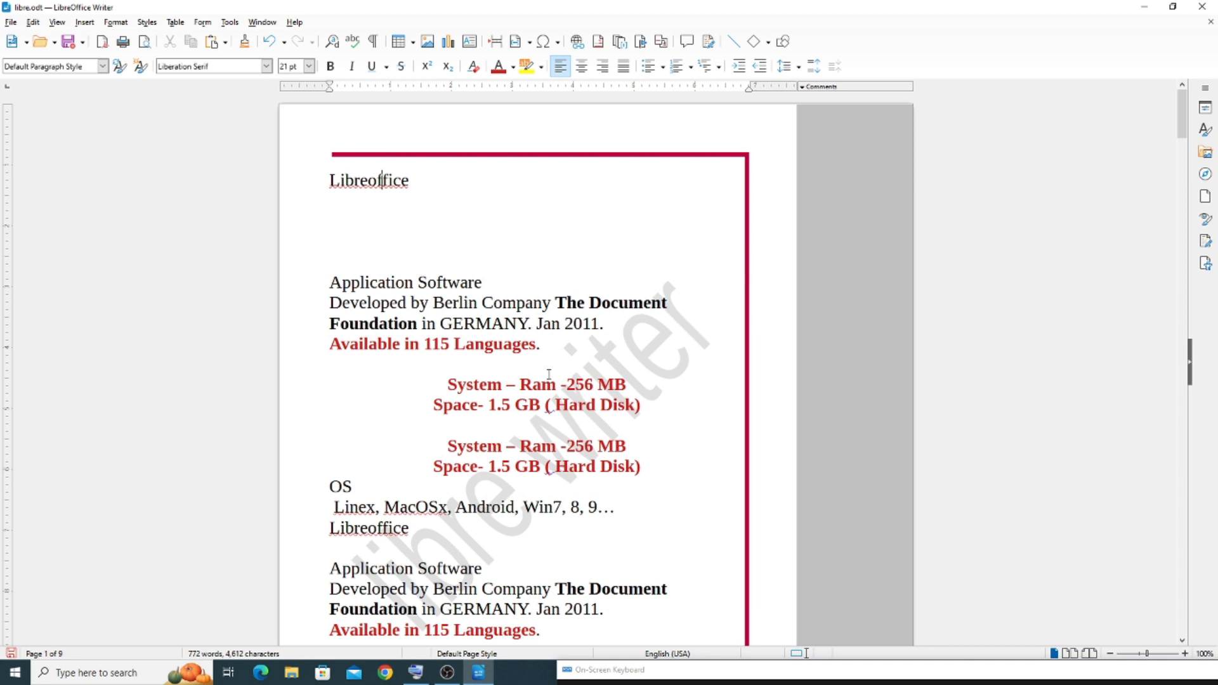
# Turn off Table Boundaries and check the option's state
pyautogui.click(57, 23)
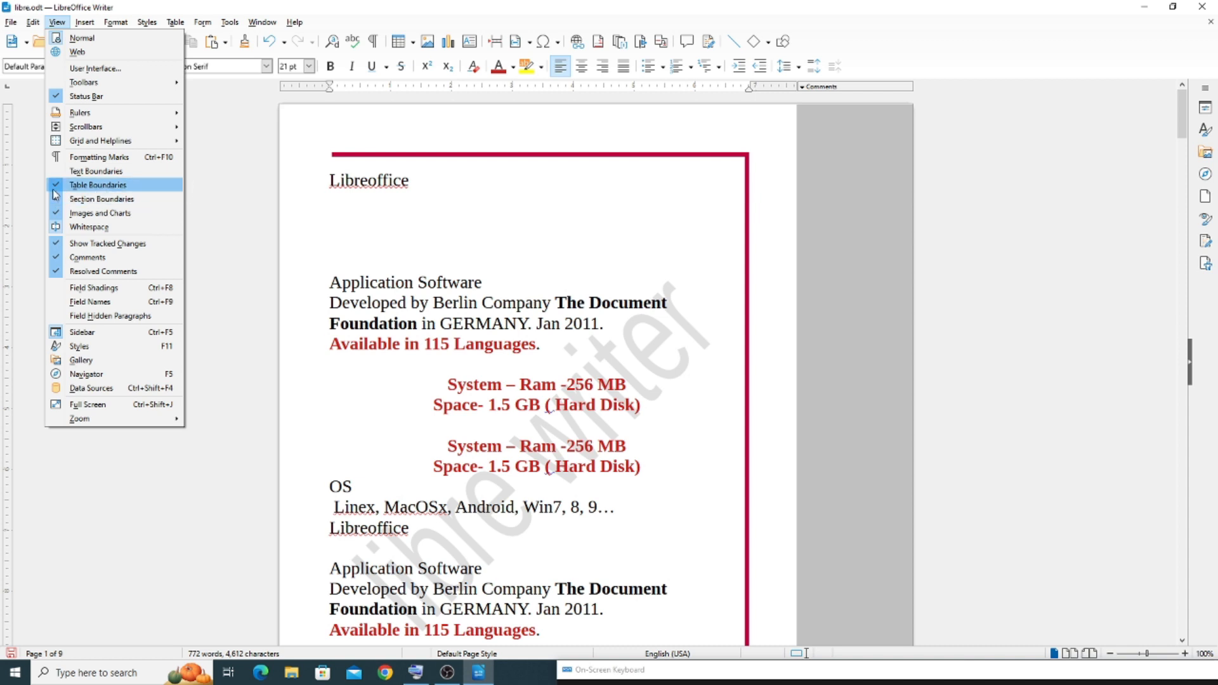
pyautogui.click(92, 190)
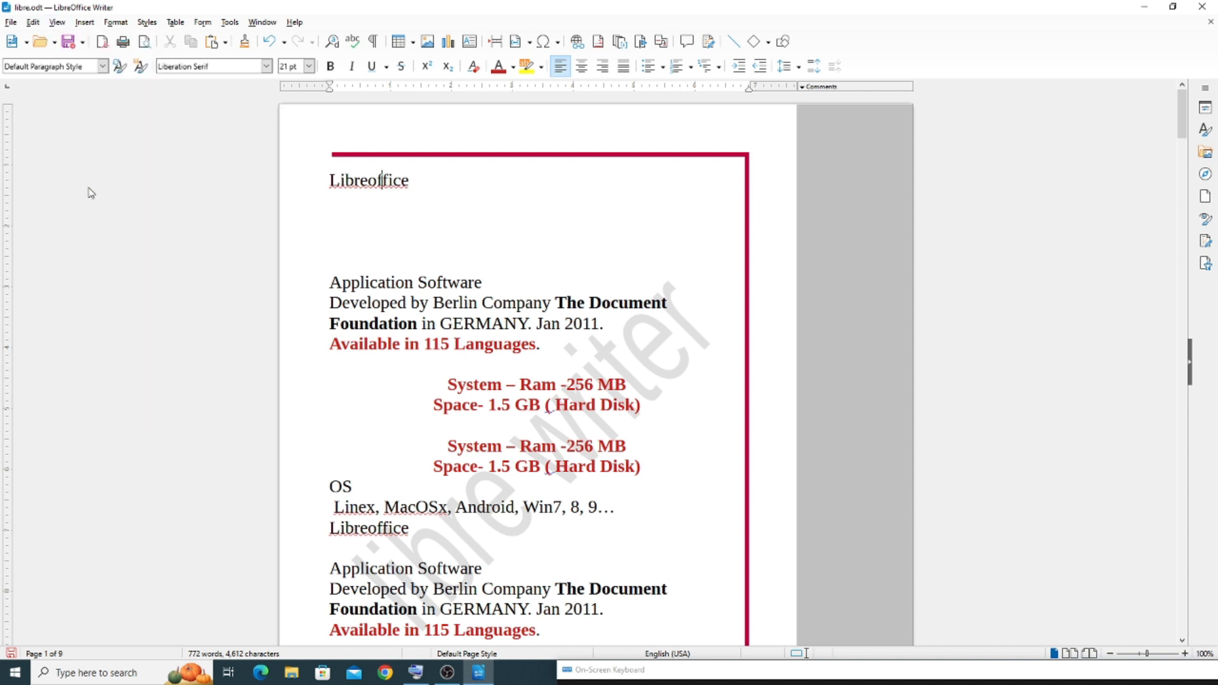
pyautogui.click(57, 22)
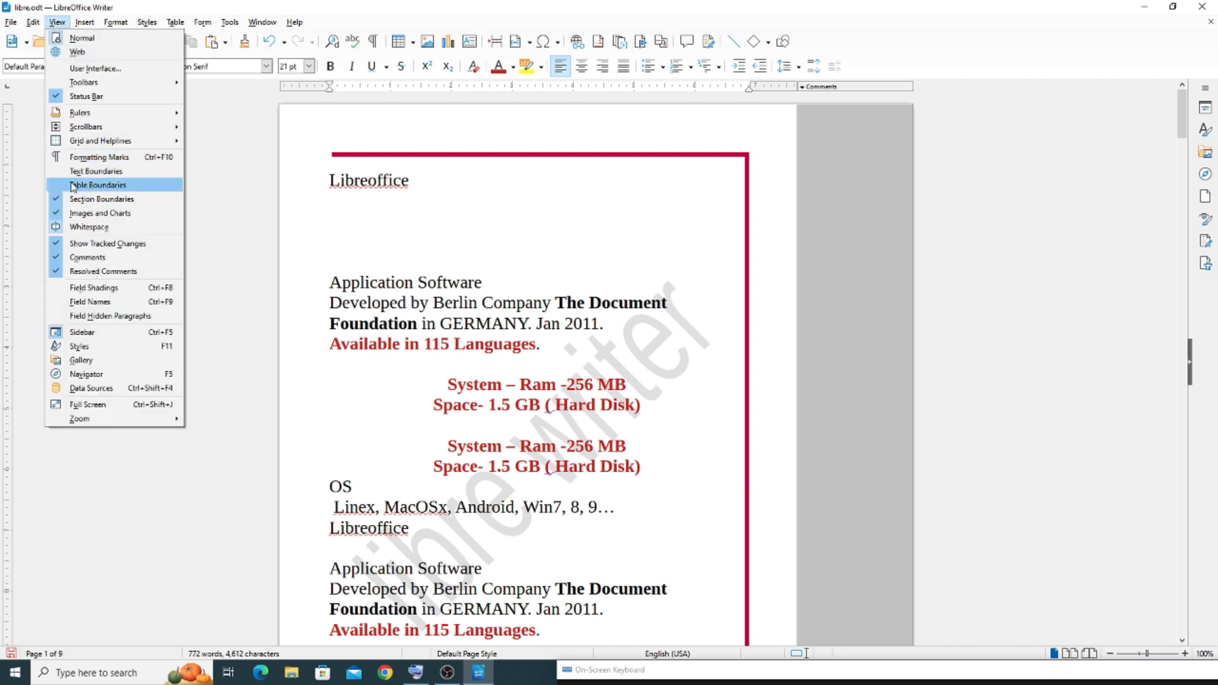
# Insert an unstyled table with 6 columns and 5 rows on the blank line below the first "Libreoffice" heading
pyautogui.click(408, 236)
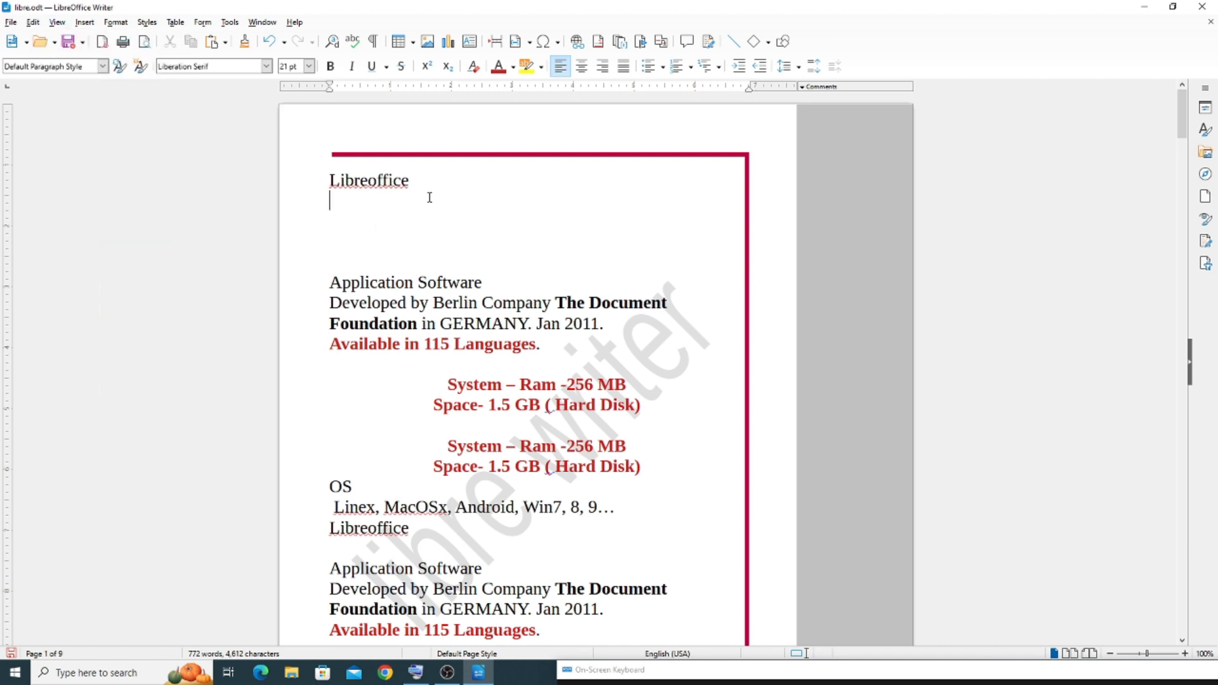
pyautogui.click(180, 30)
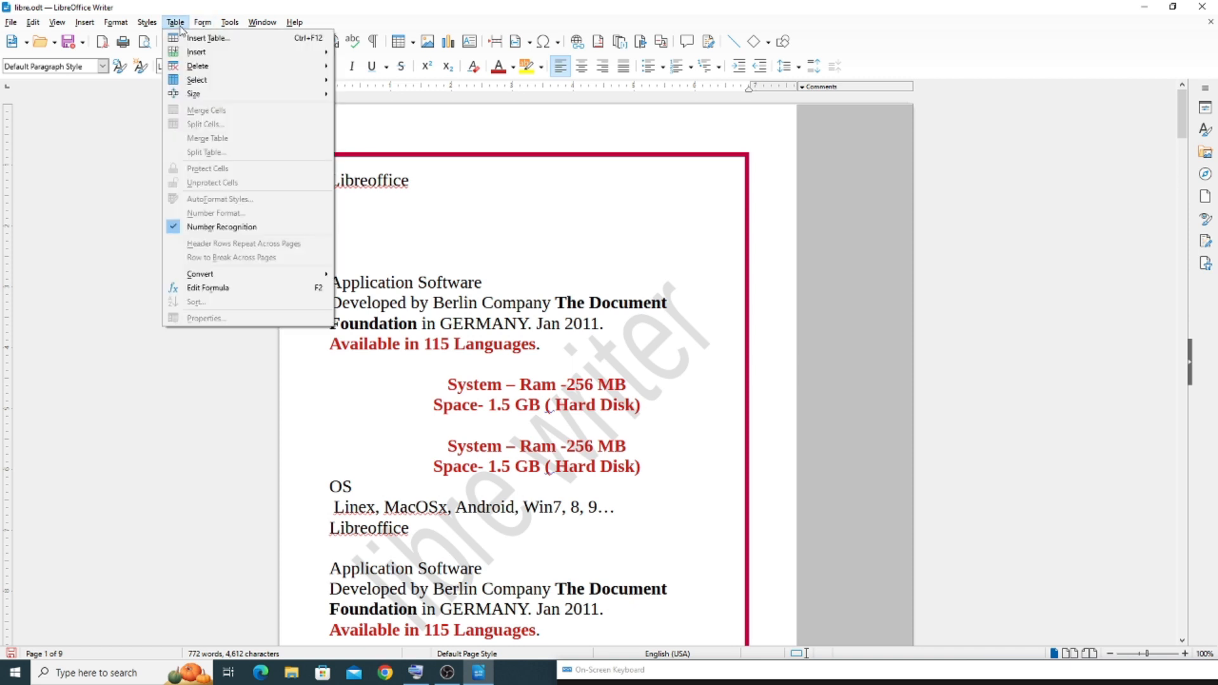
pyautogui.click(190, 37)
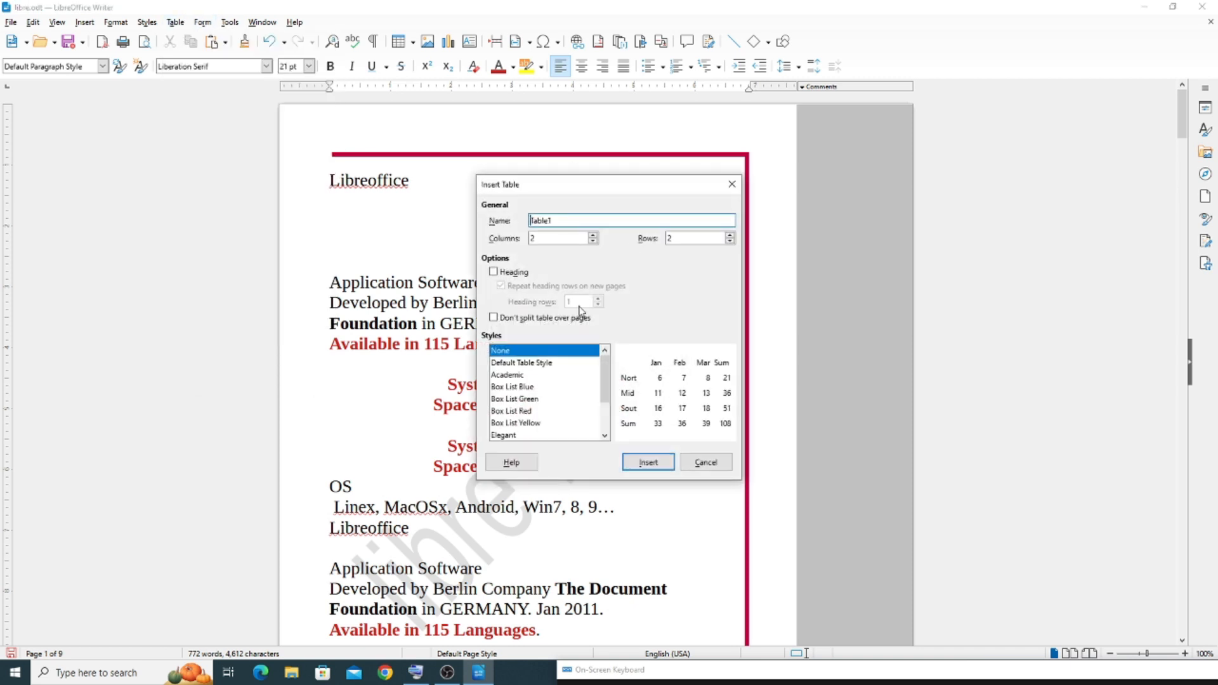
pyautogui.click(591, 238)
pyautogui.click(731, 234)
pyautogui.click(731, 235)
pyautogui.click(731, 234)
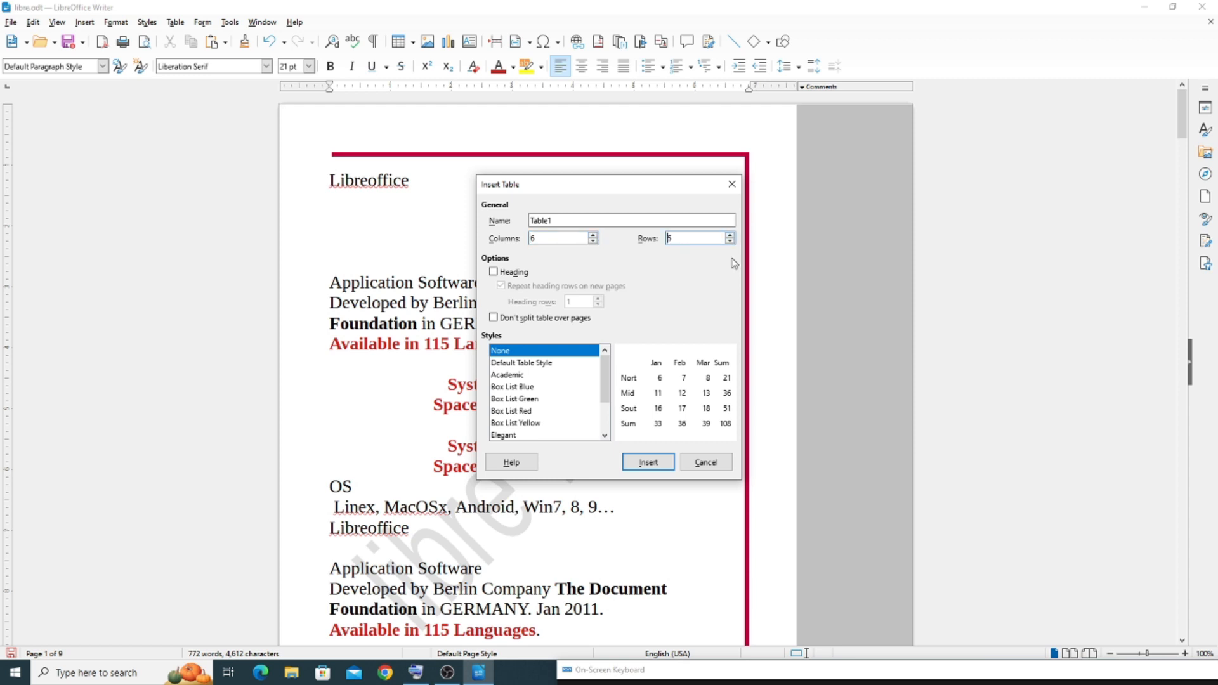
pyautogui.click(648, 462)
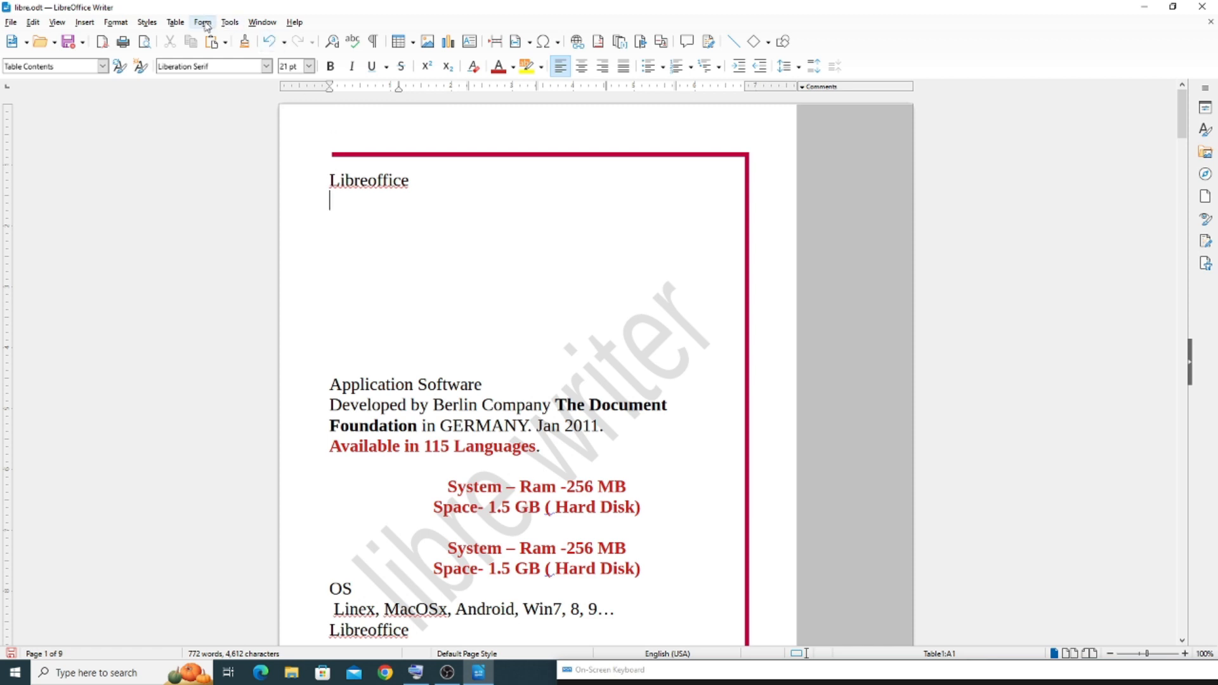
# Insert a nested table with 4 columns and 2 rows in the first cell, using the Box List Blue style
pyautogui.click(175, 23)
pyautogui.click(190, 38)
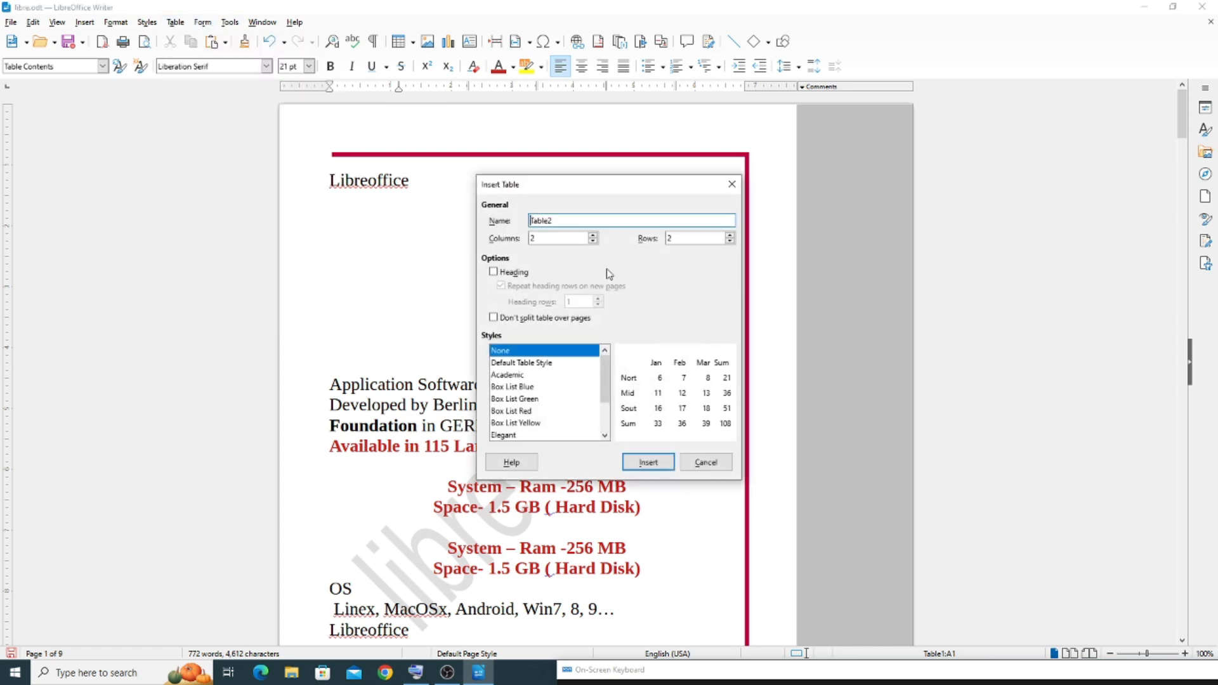
pyautogui.click(593, 235)
pyautogui.click(593, 235)
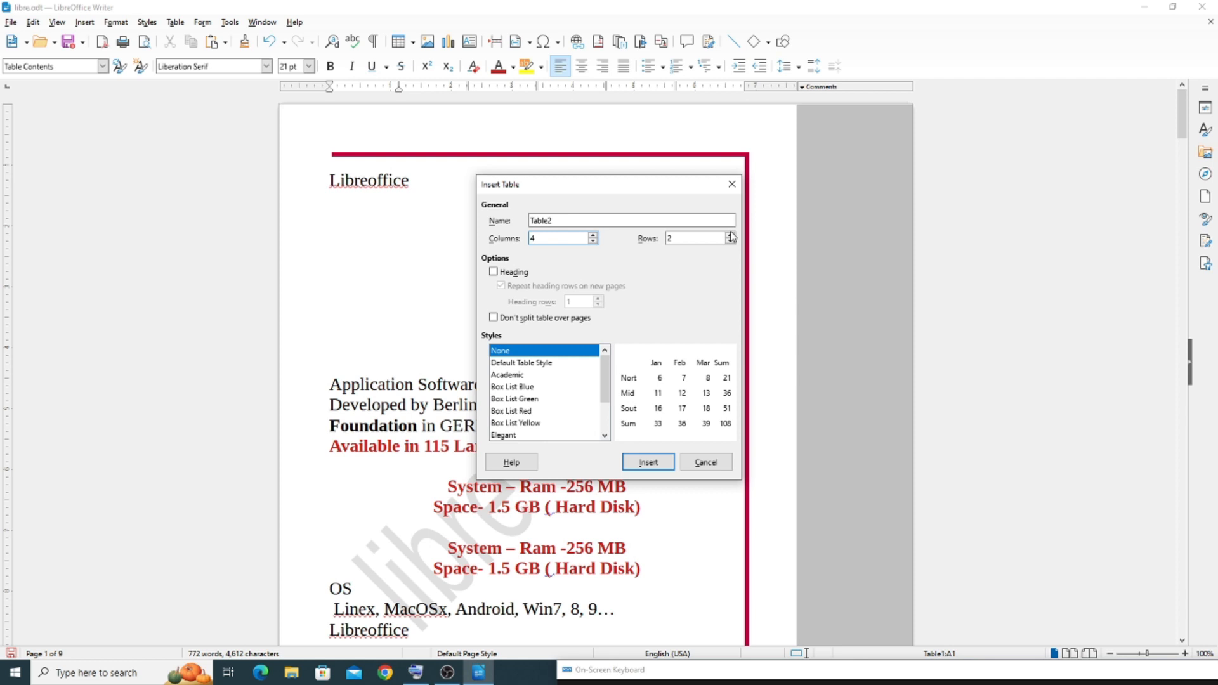
pyautogui.click(513, 387)
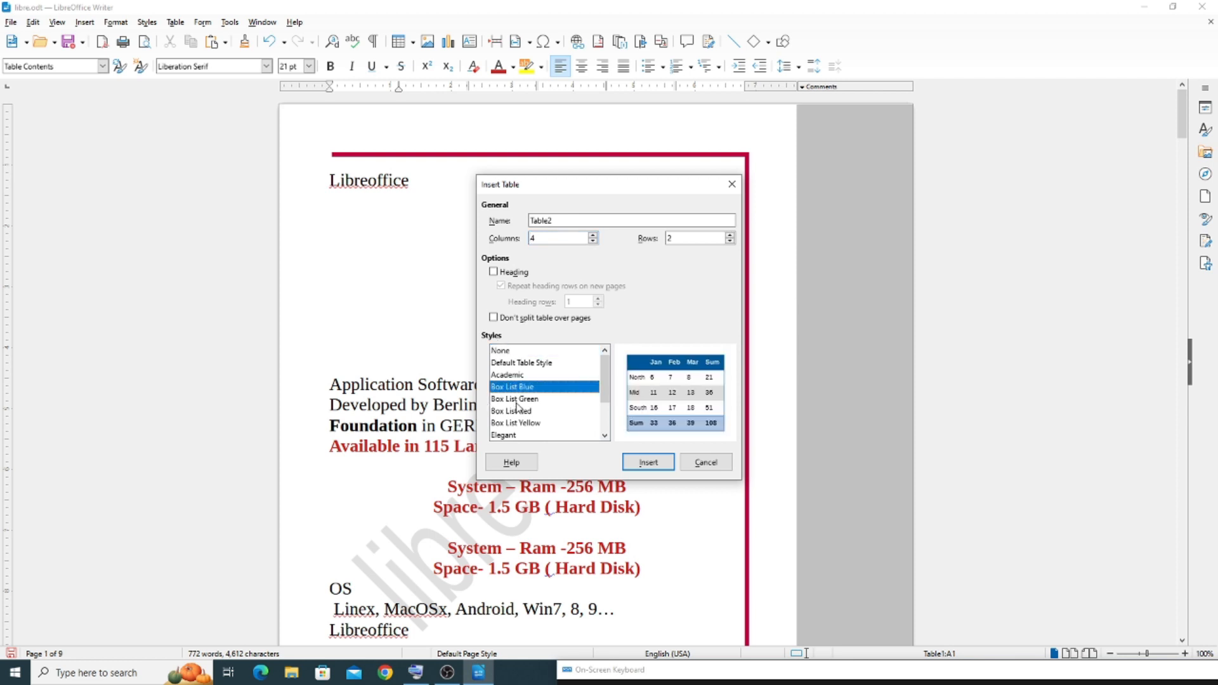
pyautogui.click(648, 462)
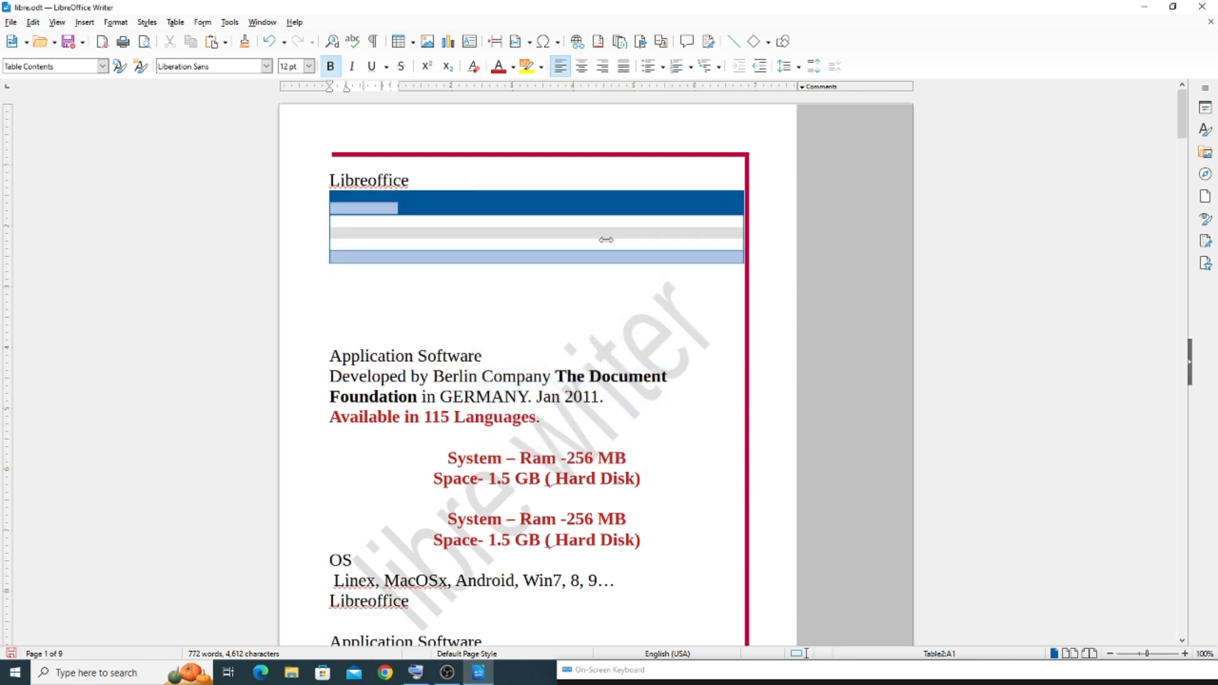
# Place the cursor in a cell of the outer table and turn on Table Boundaries
pyautogui.click(552, 242)
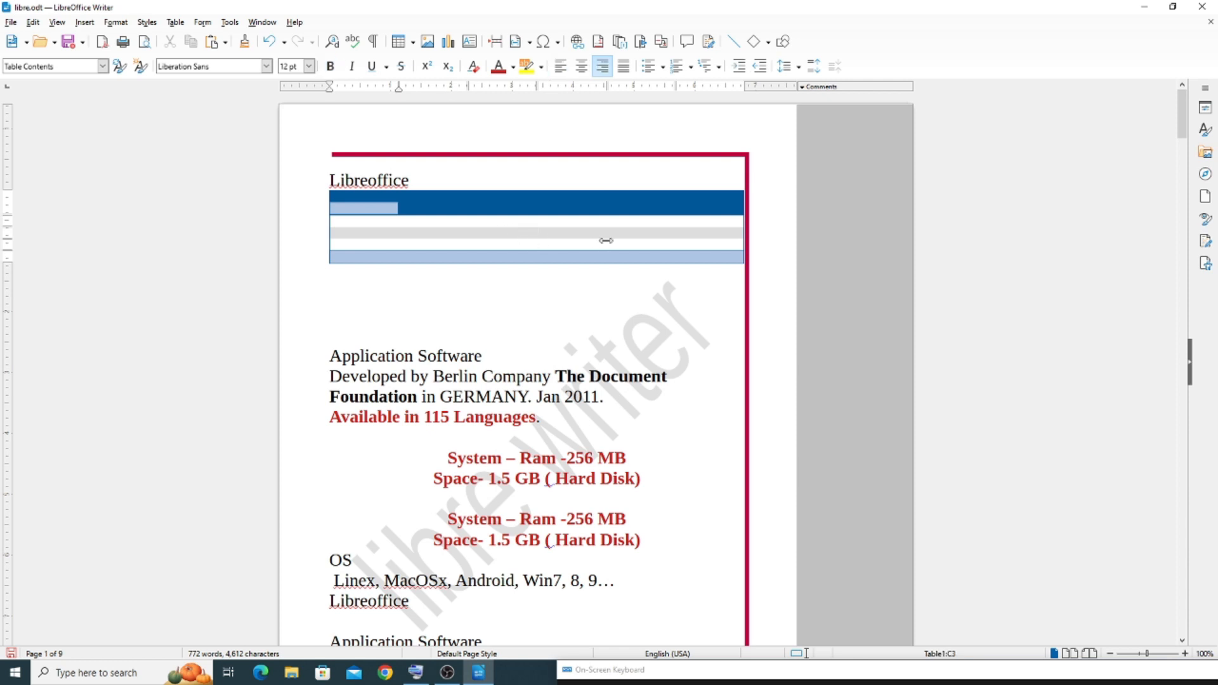
pyautogui.click(57, 23)
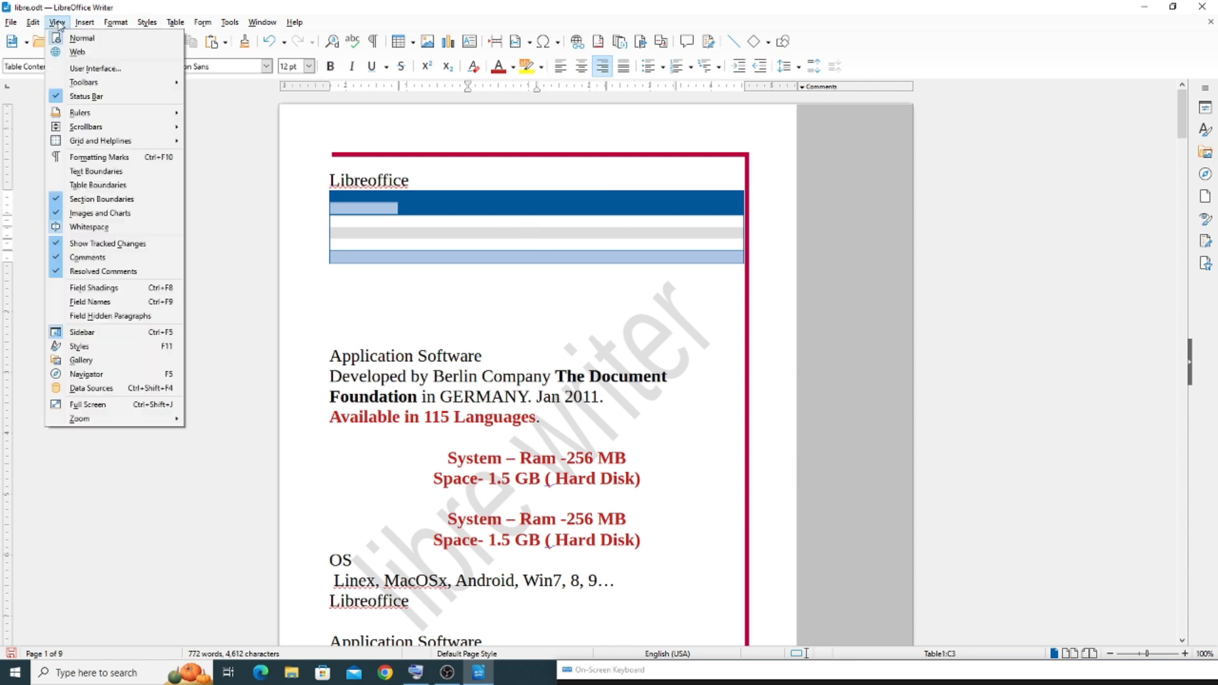
pyautogui.click(93, 191)
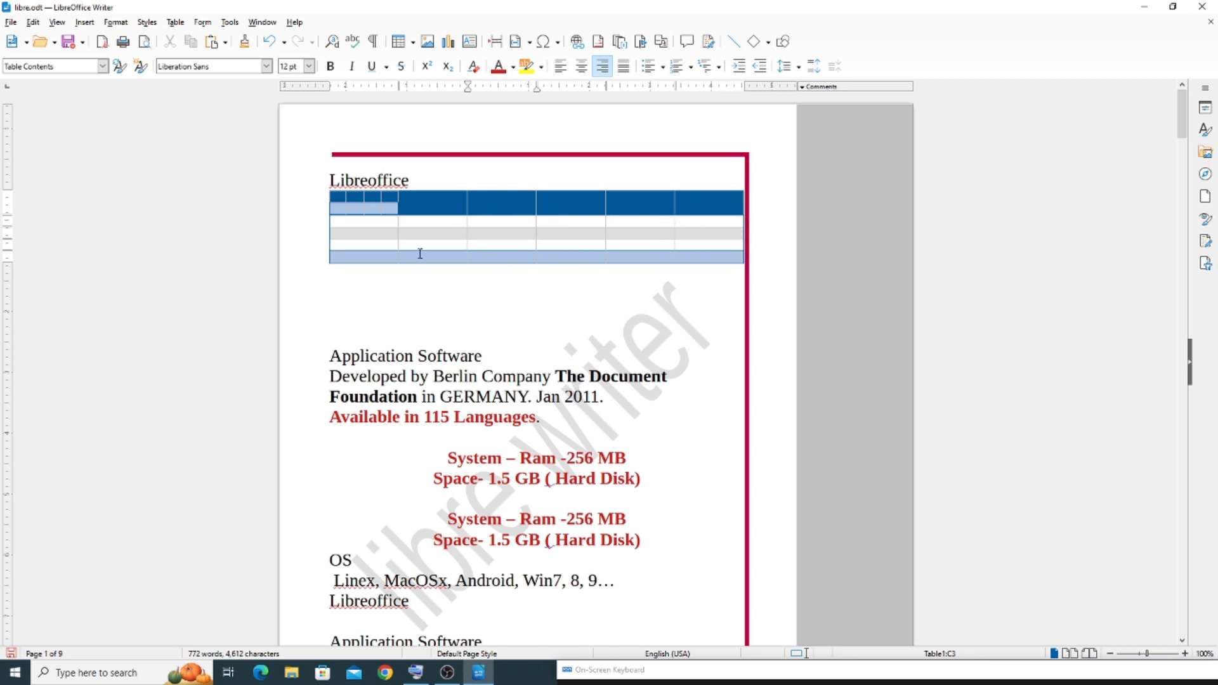
# Turn Table Boundaries off to compare the table without its cell lines, then turn the option back on
pyautogui.click(57, 23)
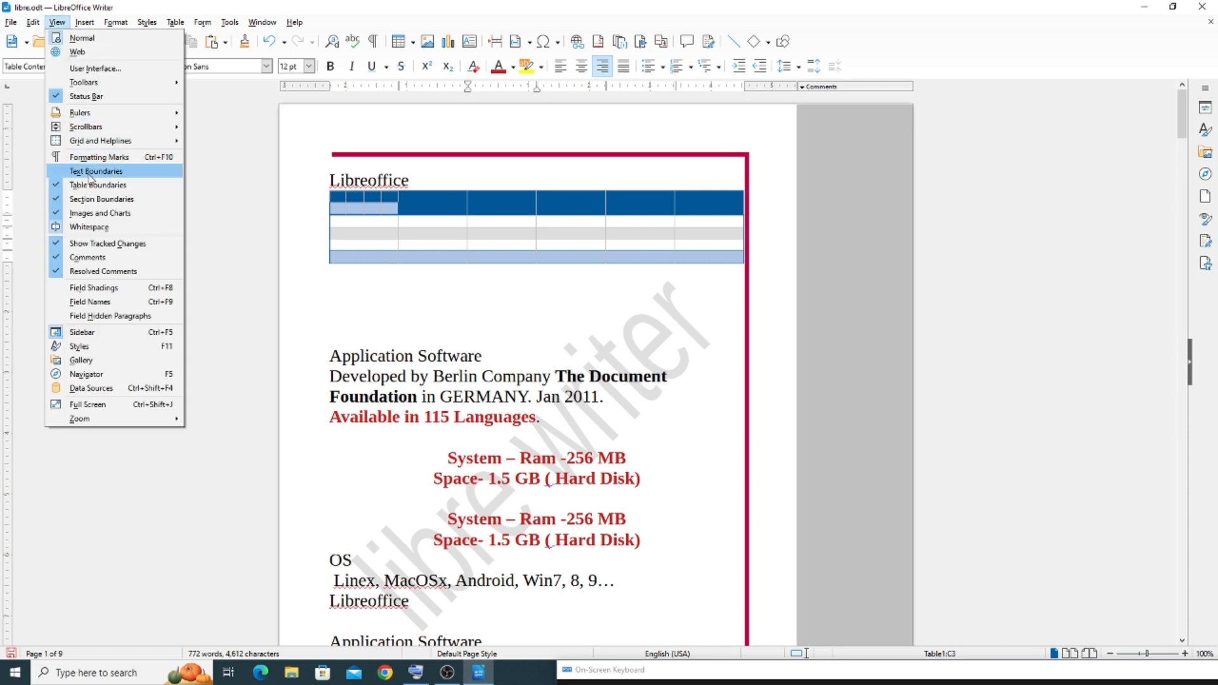
pyautogui.click(118, 185)
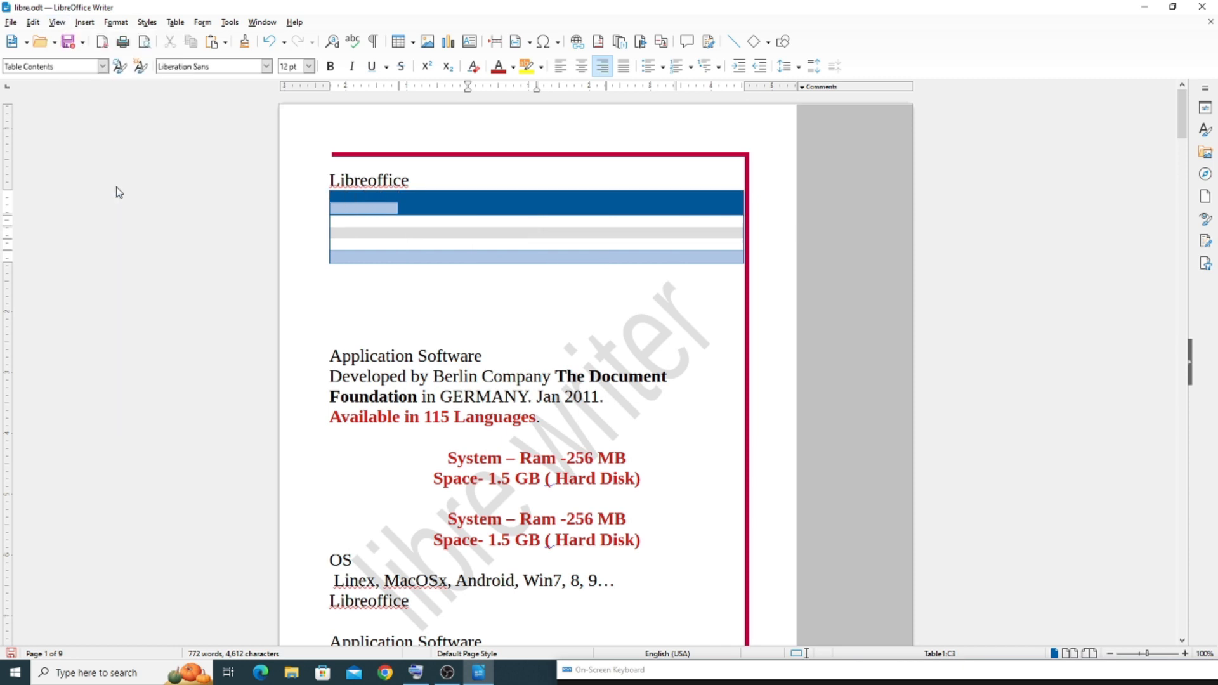
pyautogui.click(57, 22)
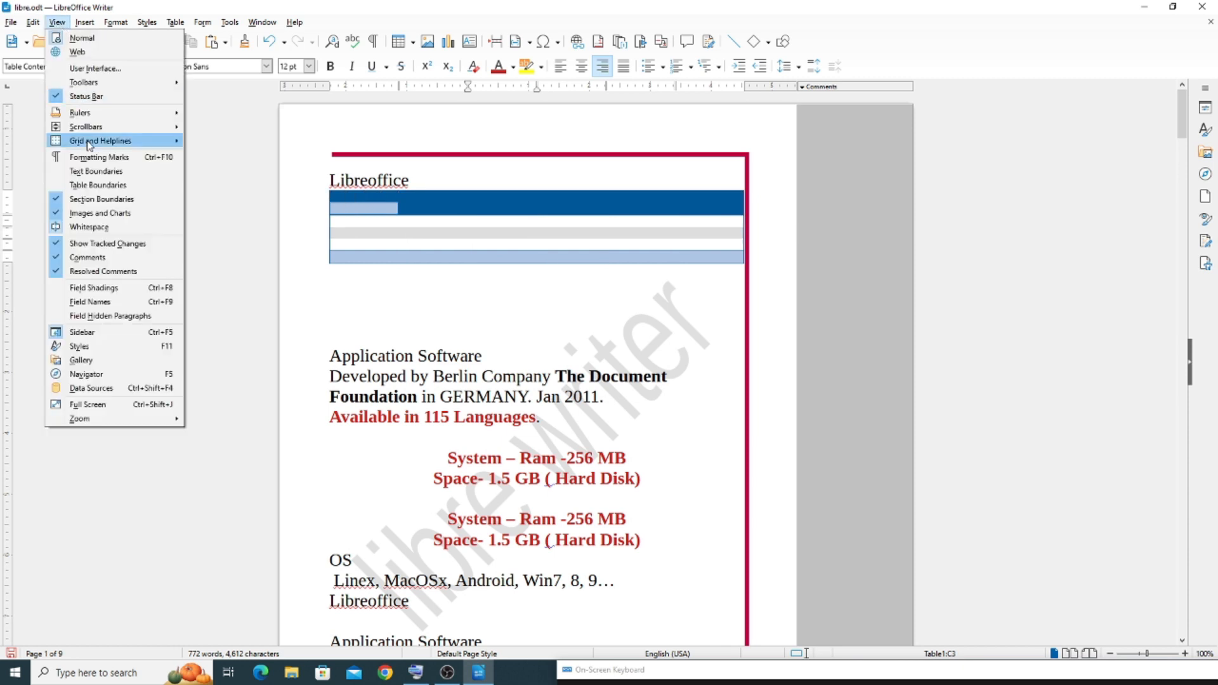
pyautogui.click(90, 186)
# Insert a two-column section on the blank line below the table, keeping automatic width and 0.20" spacing
pyautogui.click(57, 23)
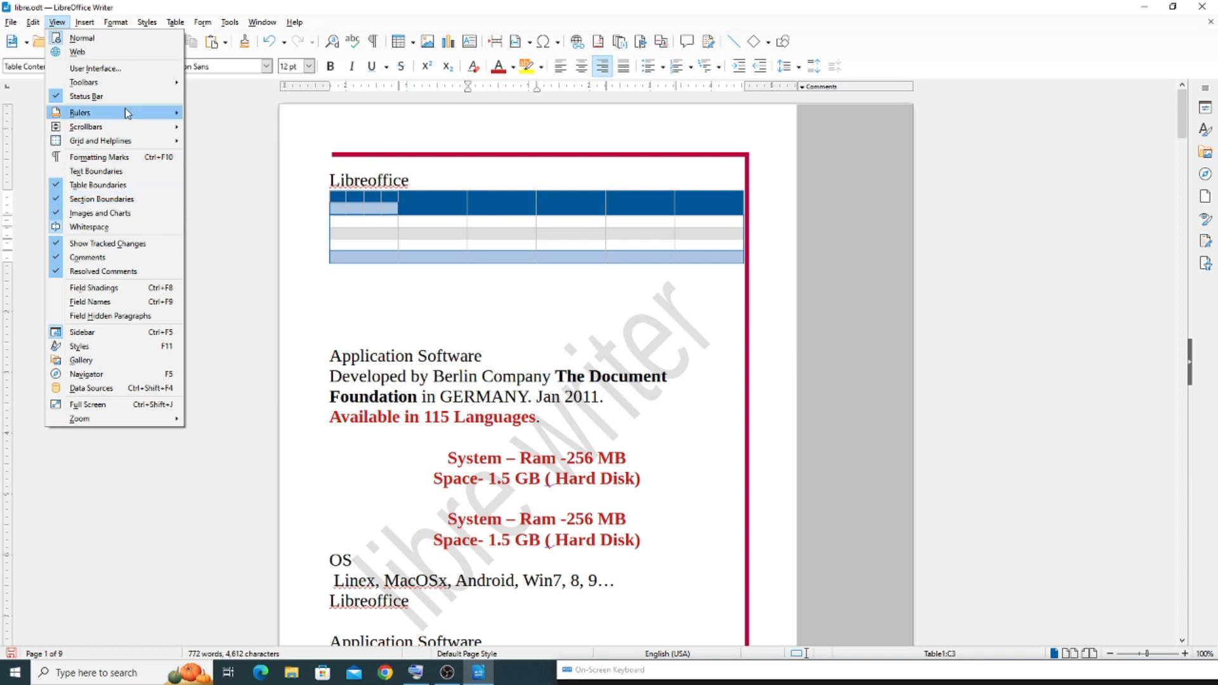
pyautogui.moveTo(86, 24)
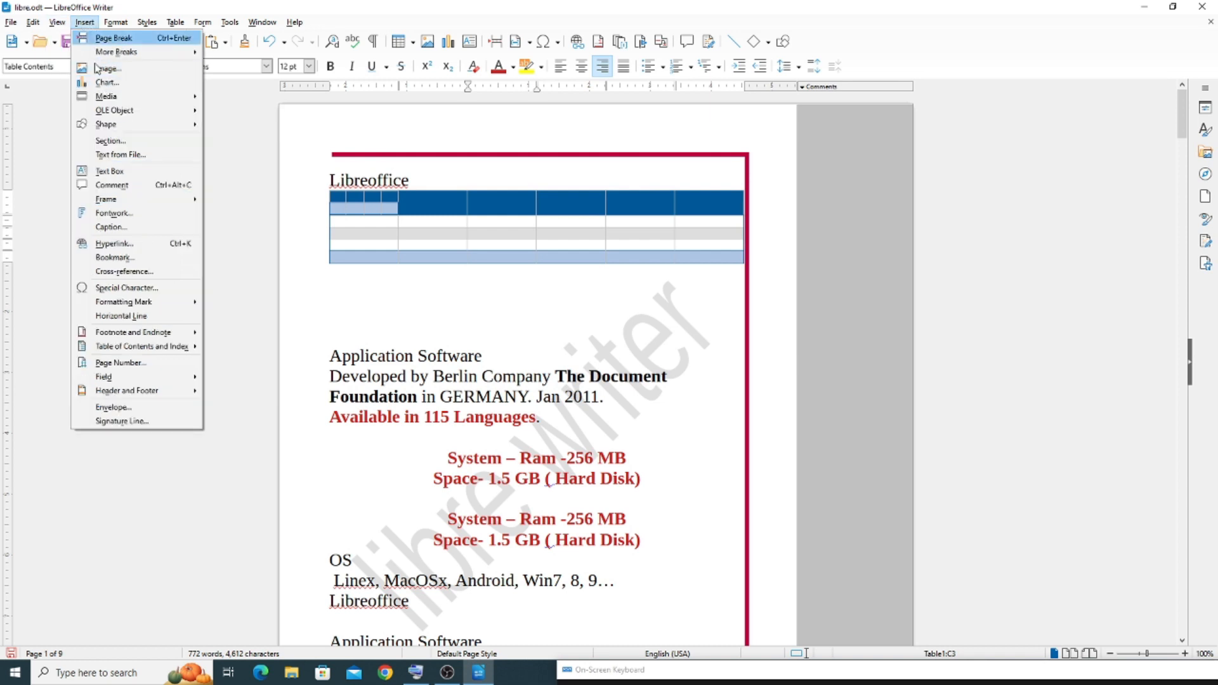
pyautogui.click(404, 312)
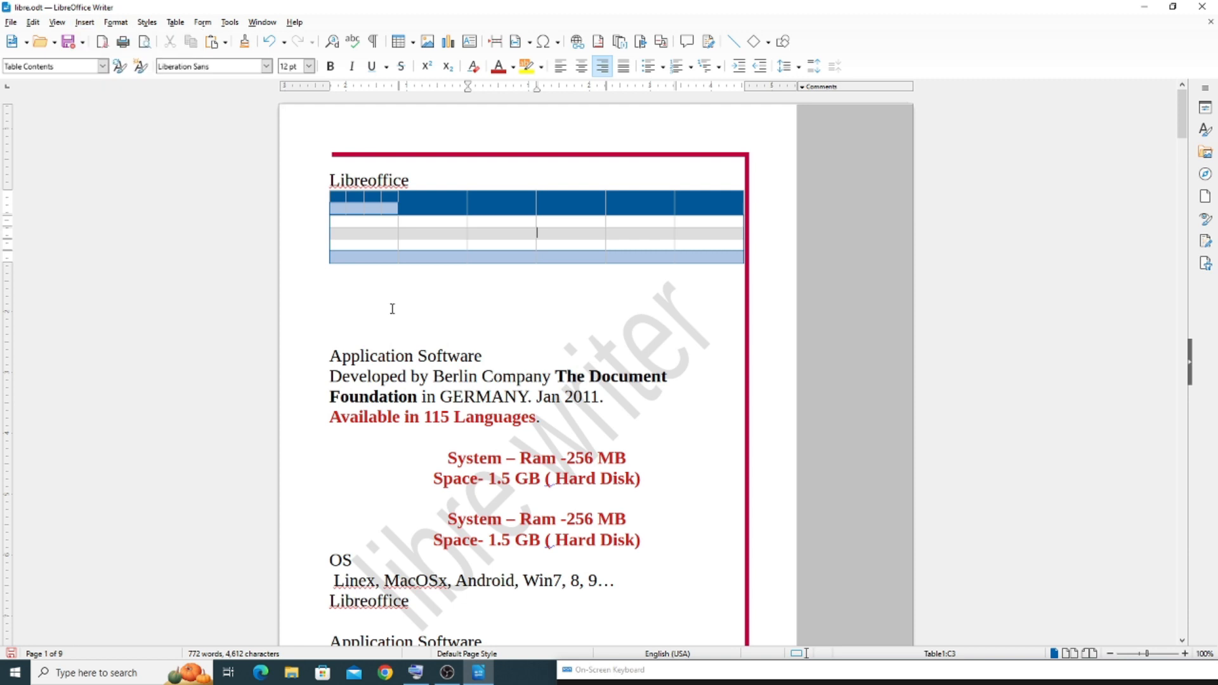
pyautogui.click(85, 22)
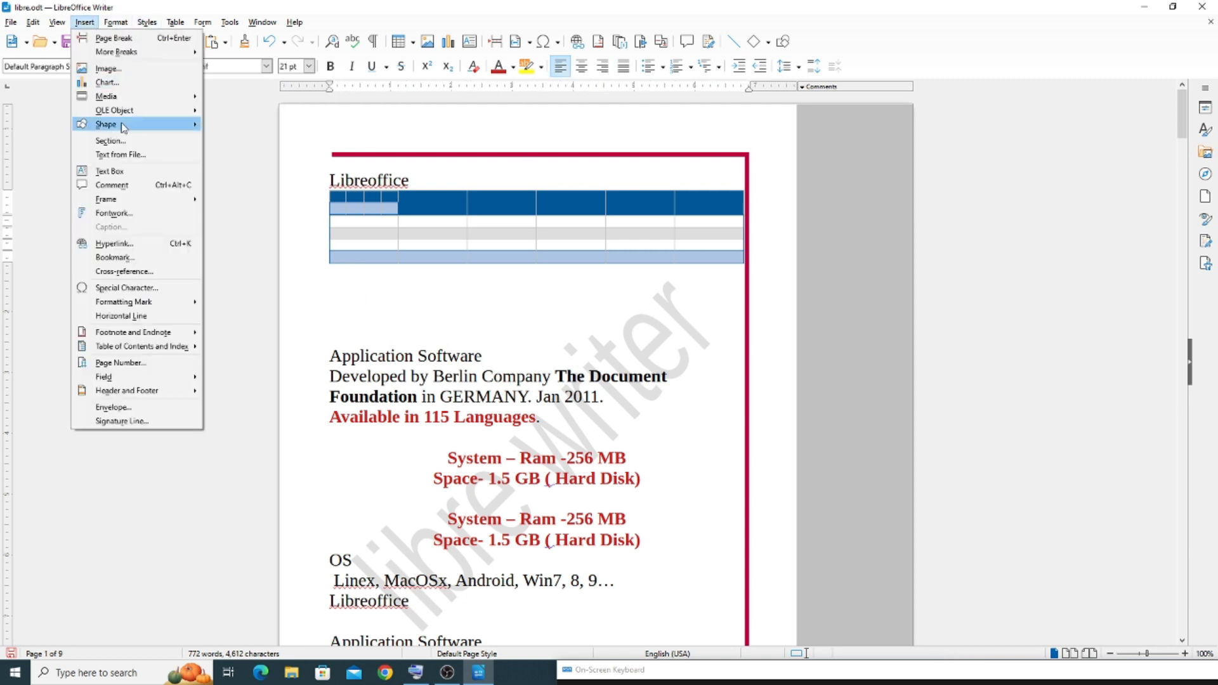
pyautogui.click(121, 141)
pyautogui.click(467, 188)
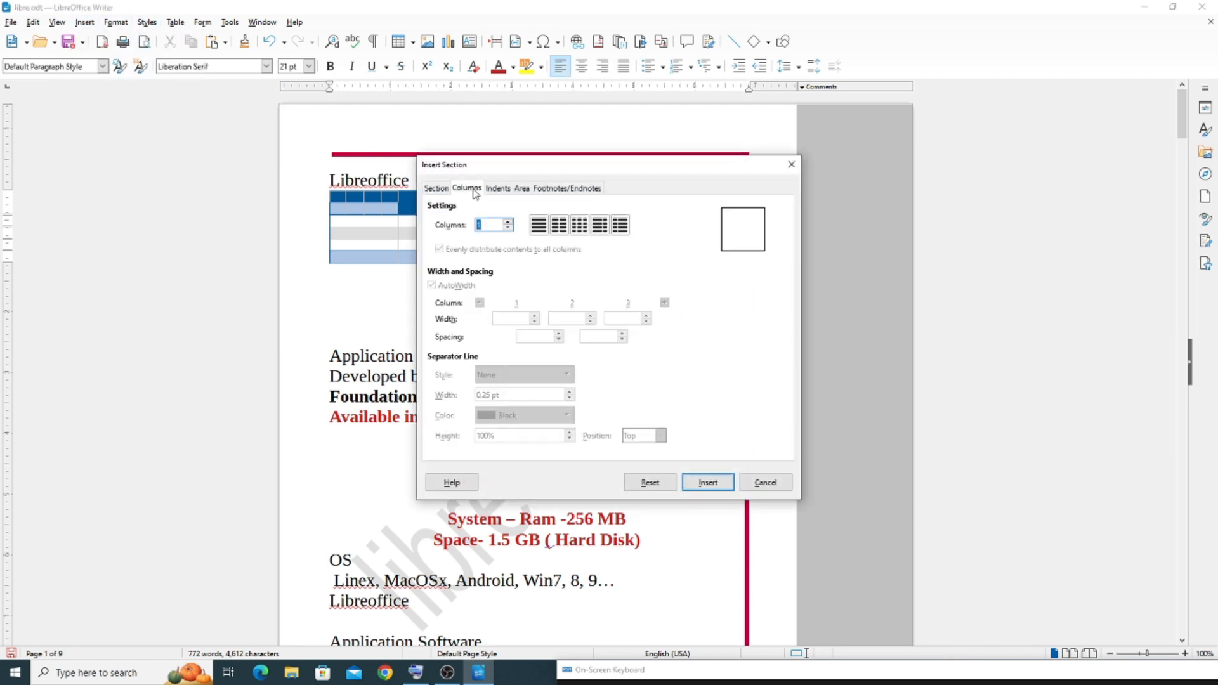
pyautogui.click(563, 227)
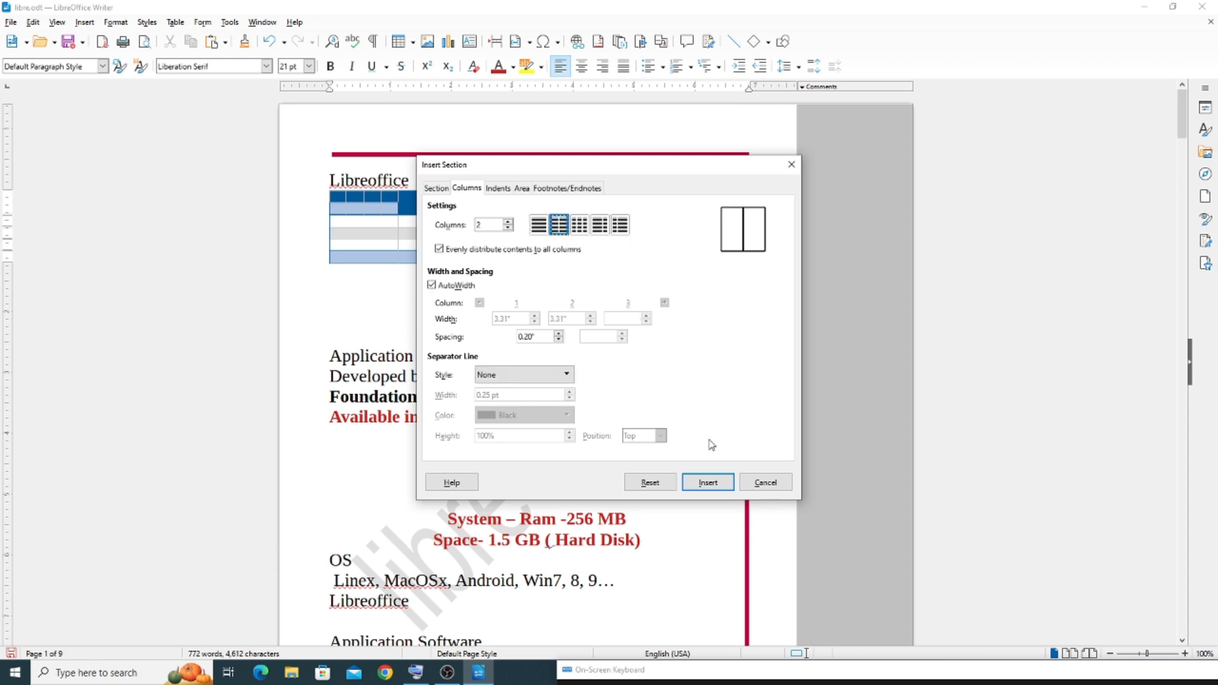
pyautogui.click(704, 482)
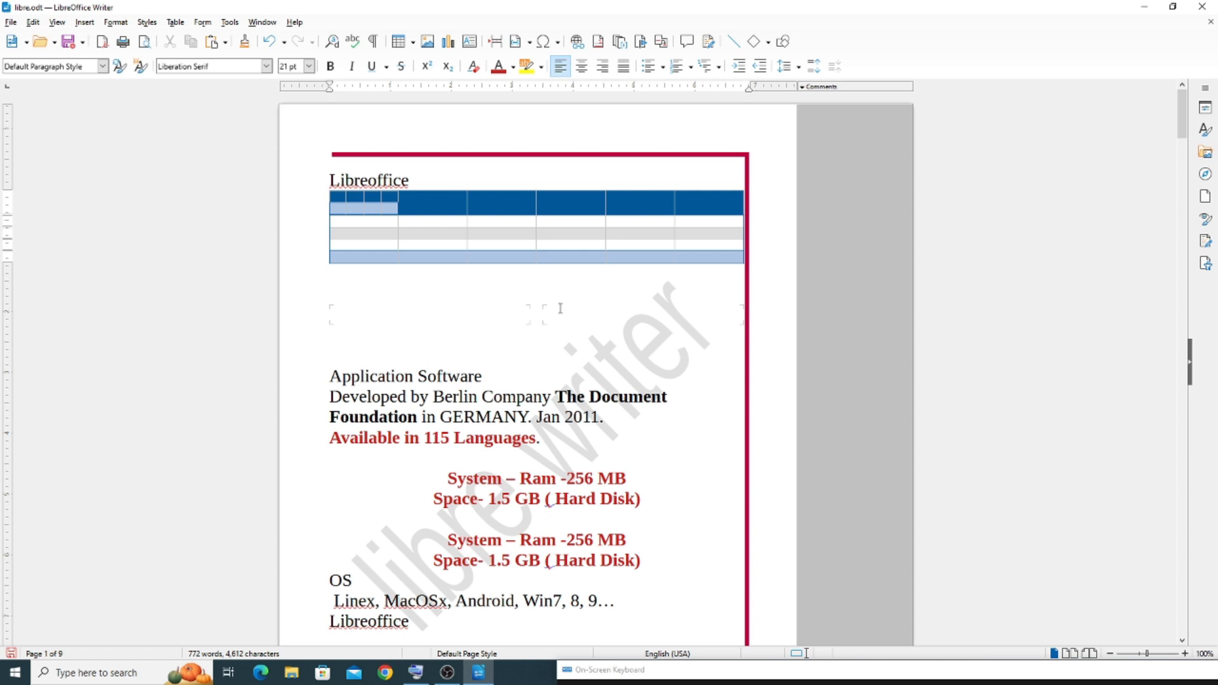
# Fill both section columns with repeated f and g letters, and delete the filler line typed below the section
pyautogui.write('fgggggggggggggggggggggggggggggggggggggggggggggggggg')
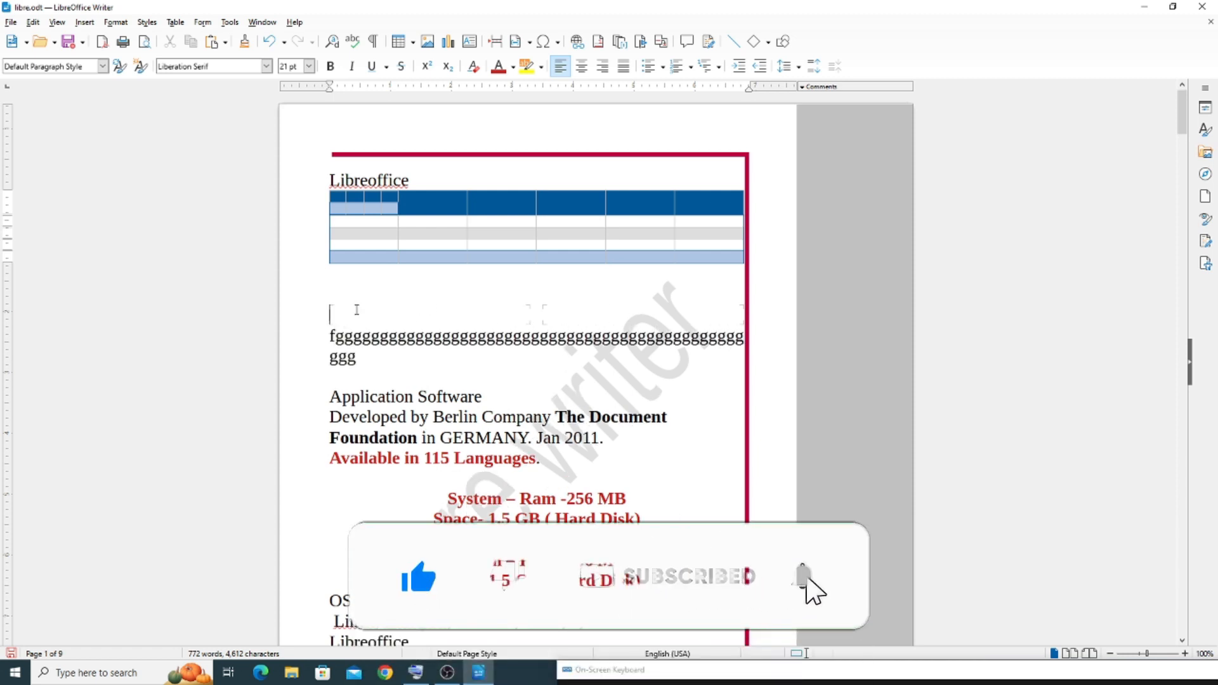
pyautogui.click(356, 311)
pyautogui.write('gfffffffffffff')
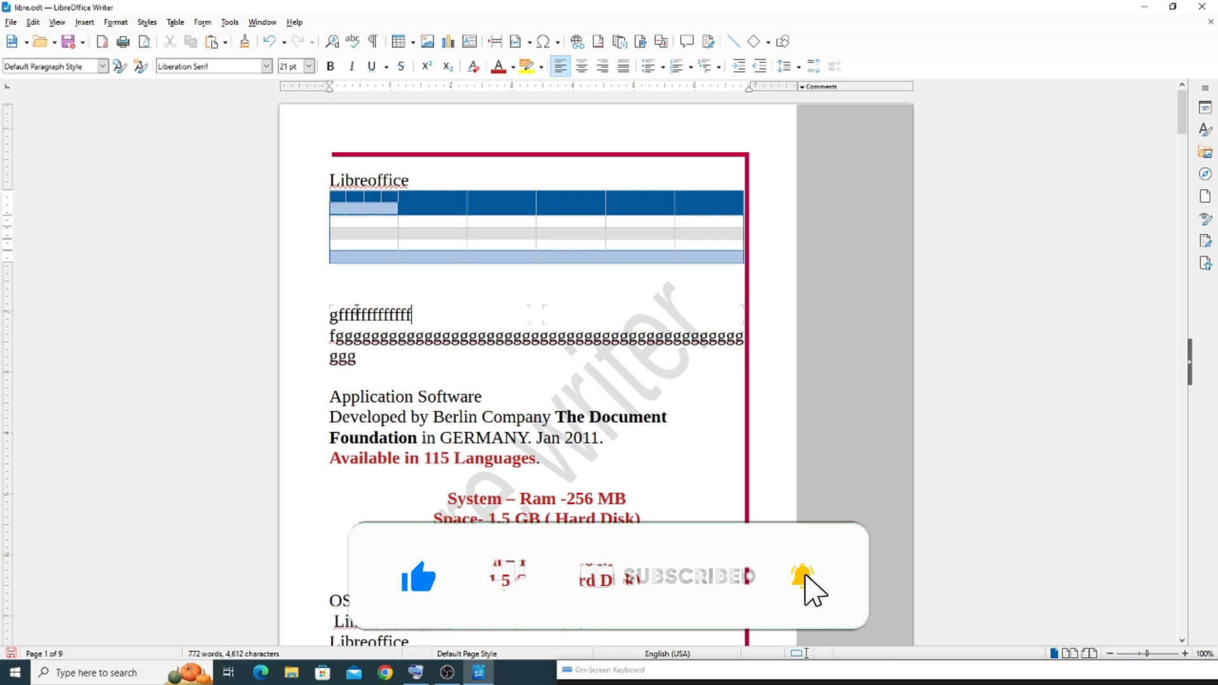
pyautogui.write('fffffffffffffffffffffffffffffffffffffffffffffffffffffffffffffffffffffffffffffffffffffffffffffffffffff')
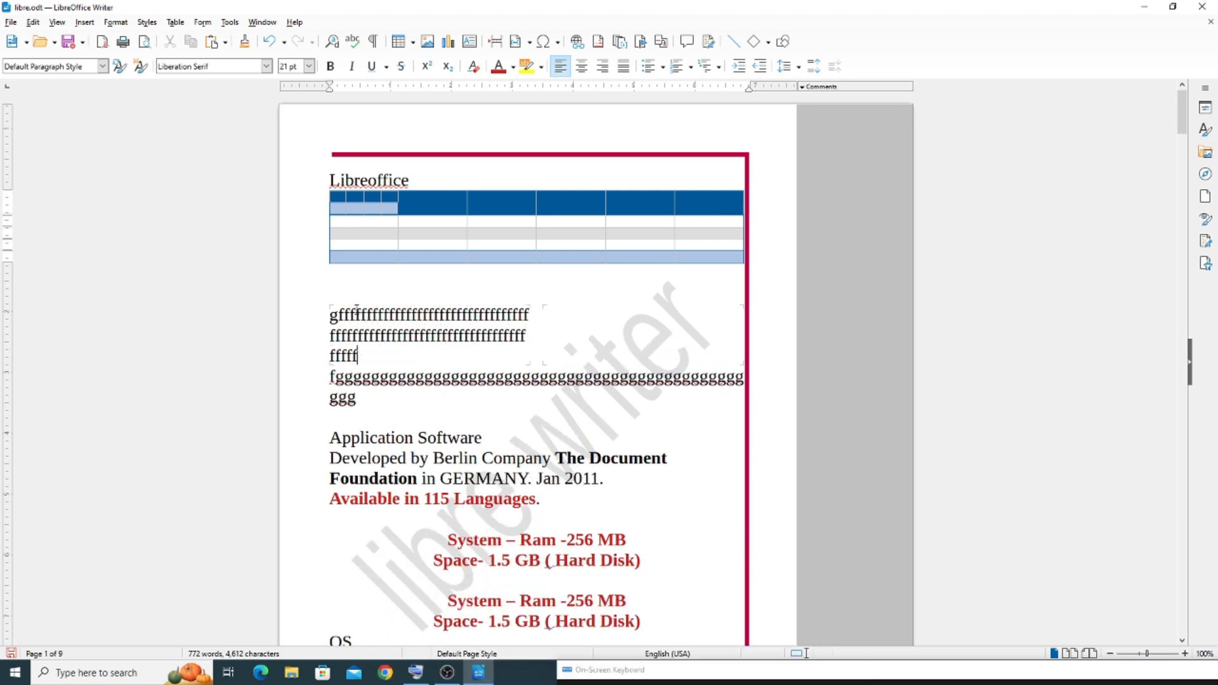
pyautogui.write('ggggggggggggggggggggggggggggggggggggggggggggggggggggggg')
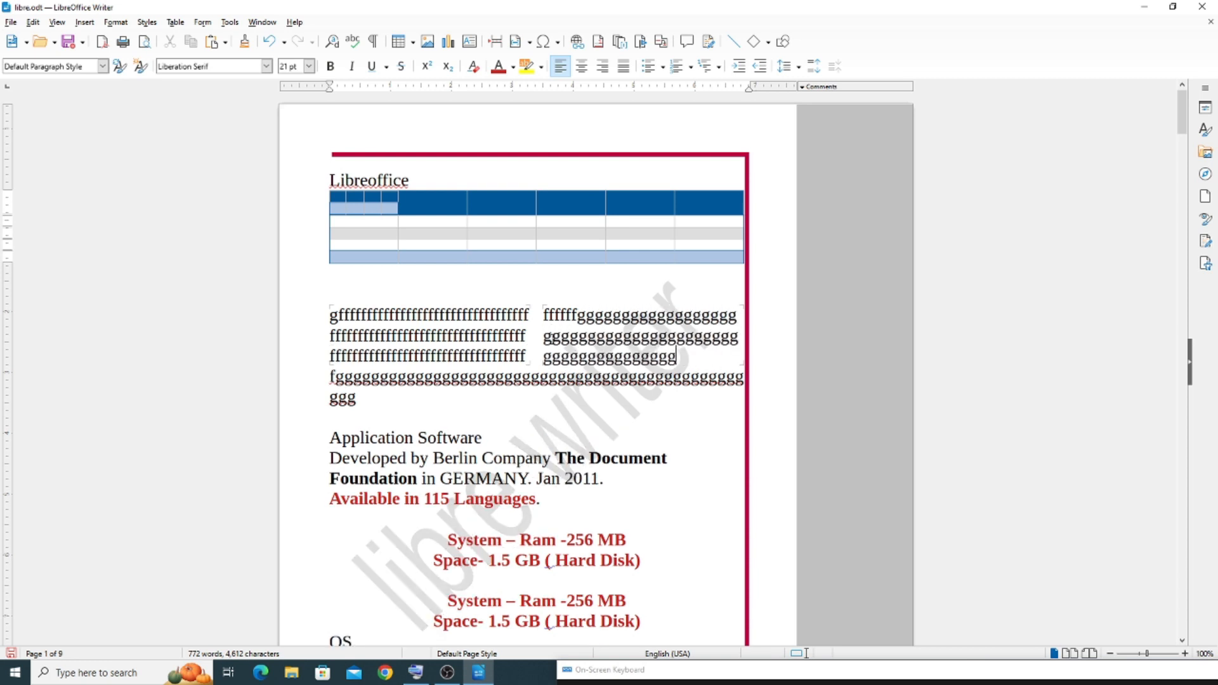
pyautogui.write('ggggggggggggggggggggggggg')
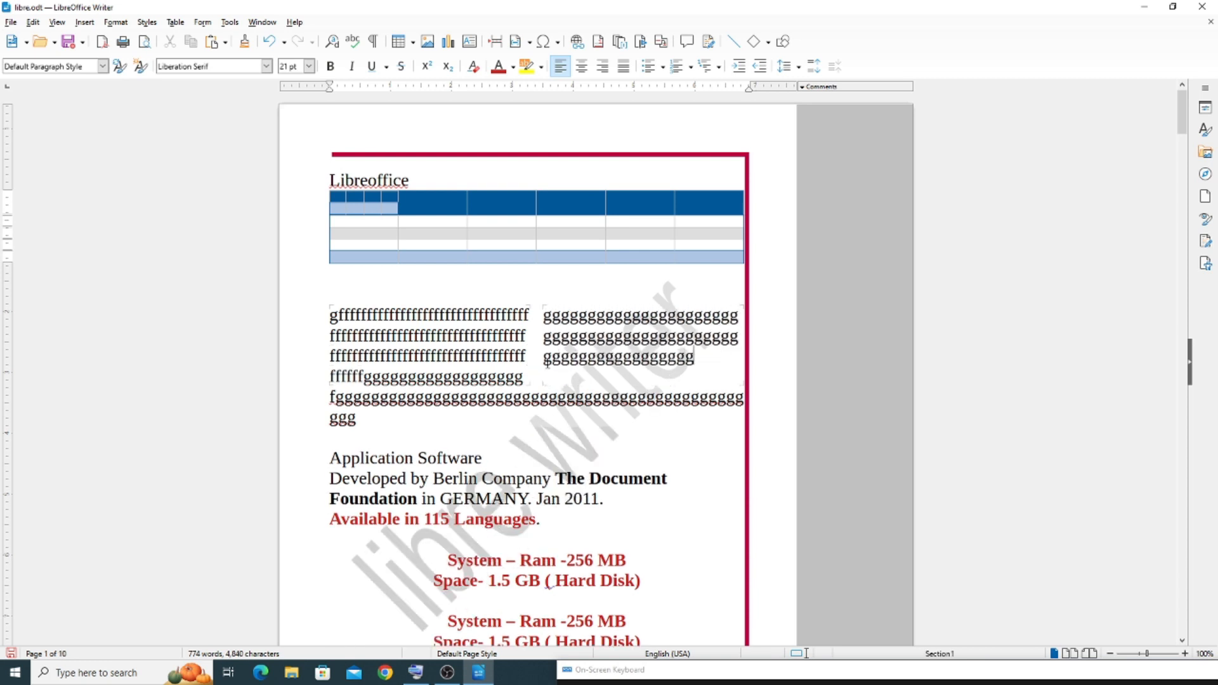
pyautogui.moveTo(329, 398); pyautogui.dragTo(362, 421)
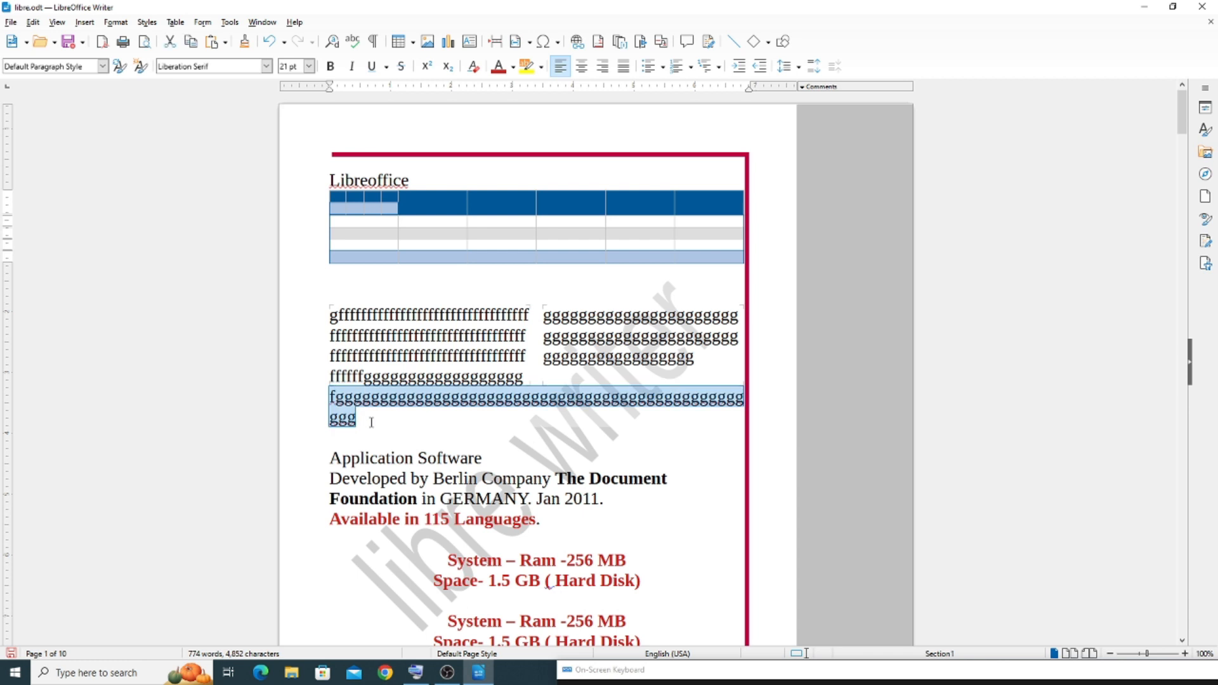
pyautogui.press('Delete')
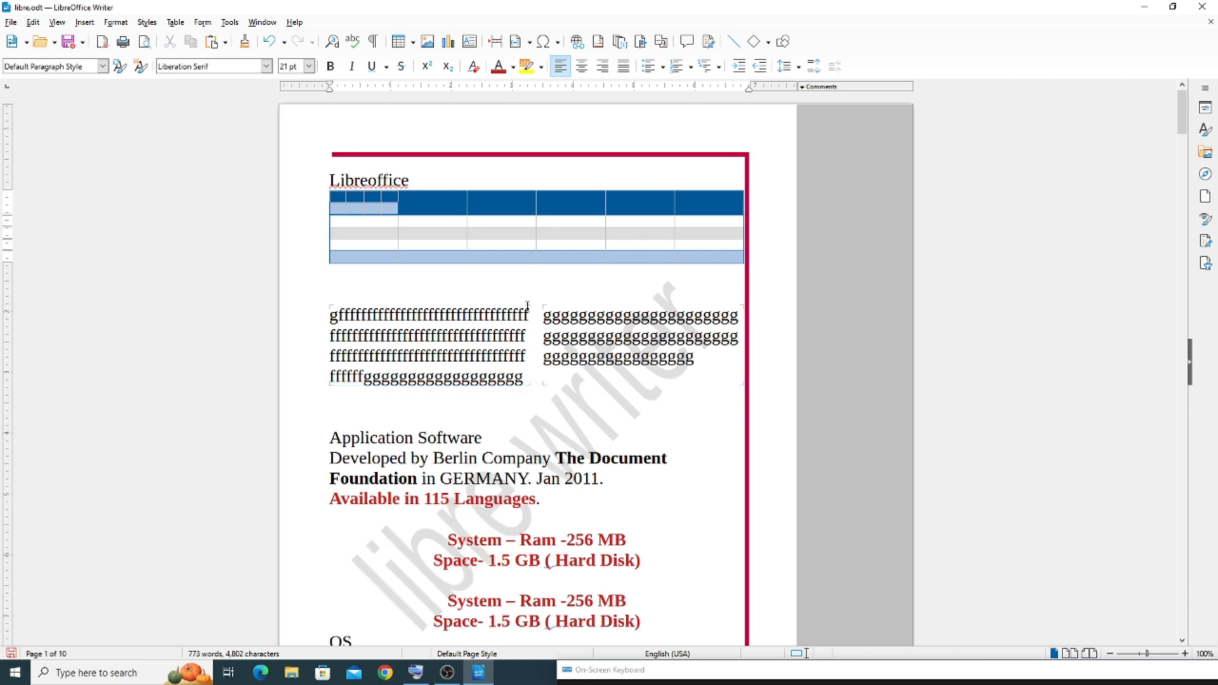
# Enlarge the page to 160% to examine the boundary marks around the section's columns, then return to 100%
pyautogui.click(1185, 653)
pyautogui.click(1185, 654)
pyautogui.click(1185, 653)
pyautogui.click(1185, 653)
pyautogui.click(168, 444)
pyautogui.click(510, 553)
pyautogui.press('Down')
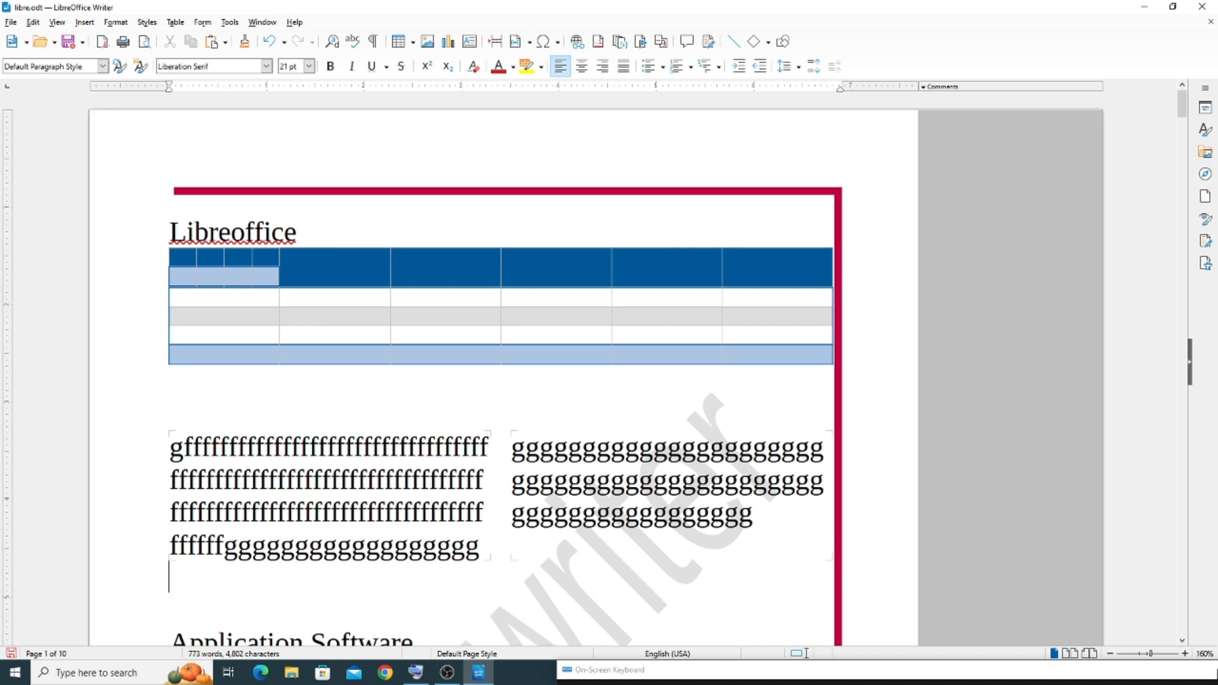
pyautogui.click(1147, 655)
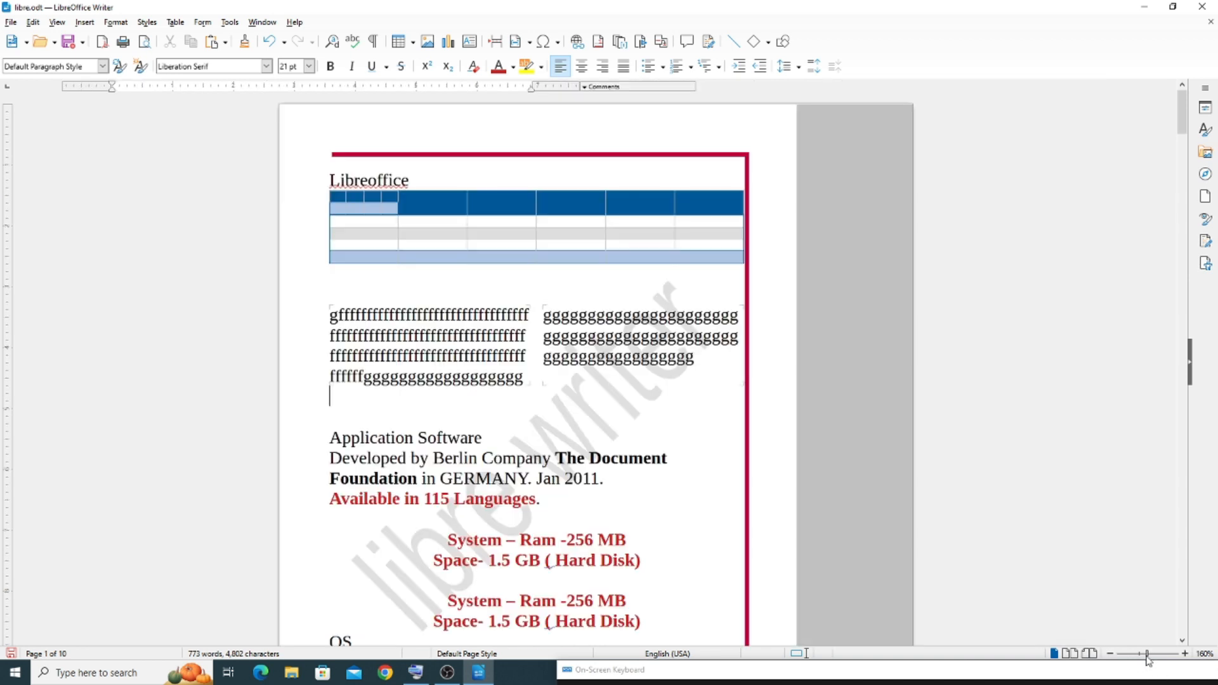
# Turn off Section Boundaries and enter 4 on the line below the section
pyautogui.click(56, 23)
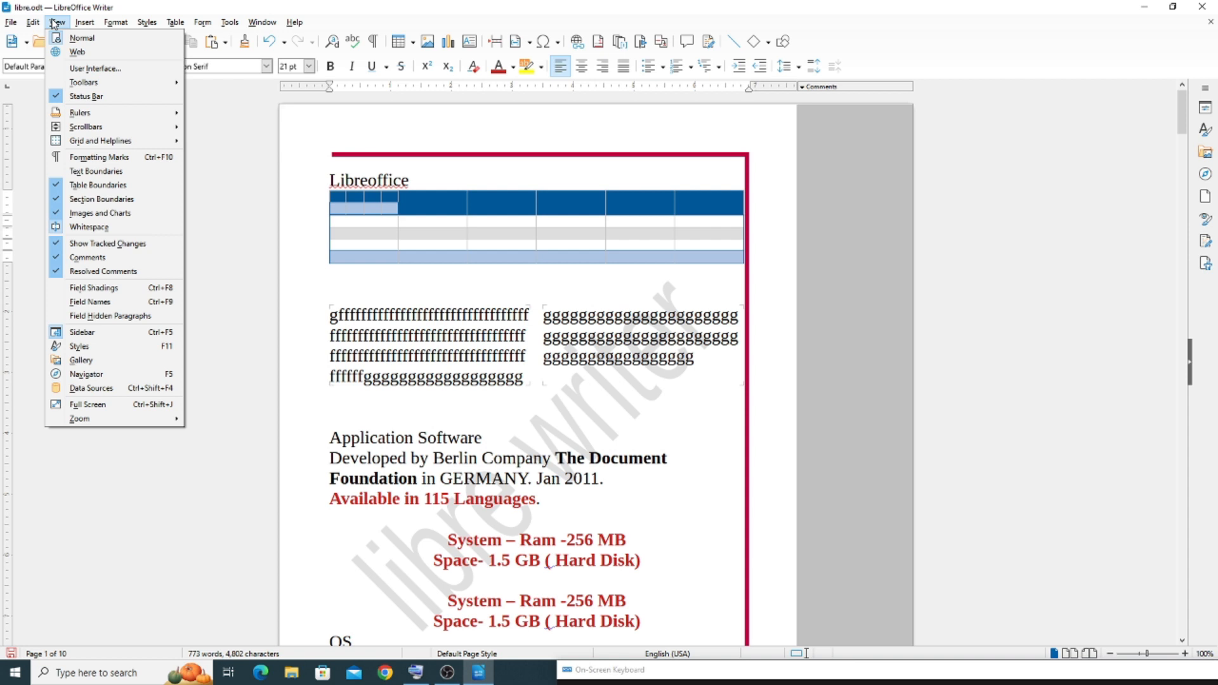
pyautogui.click(61, 201)
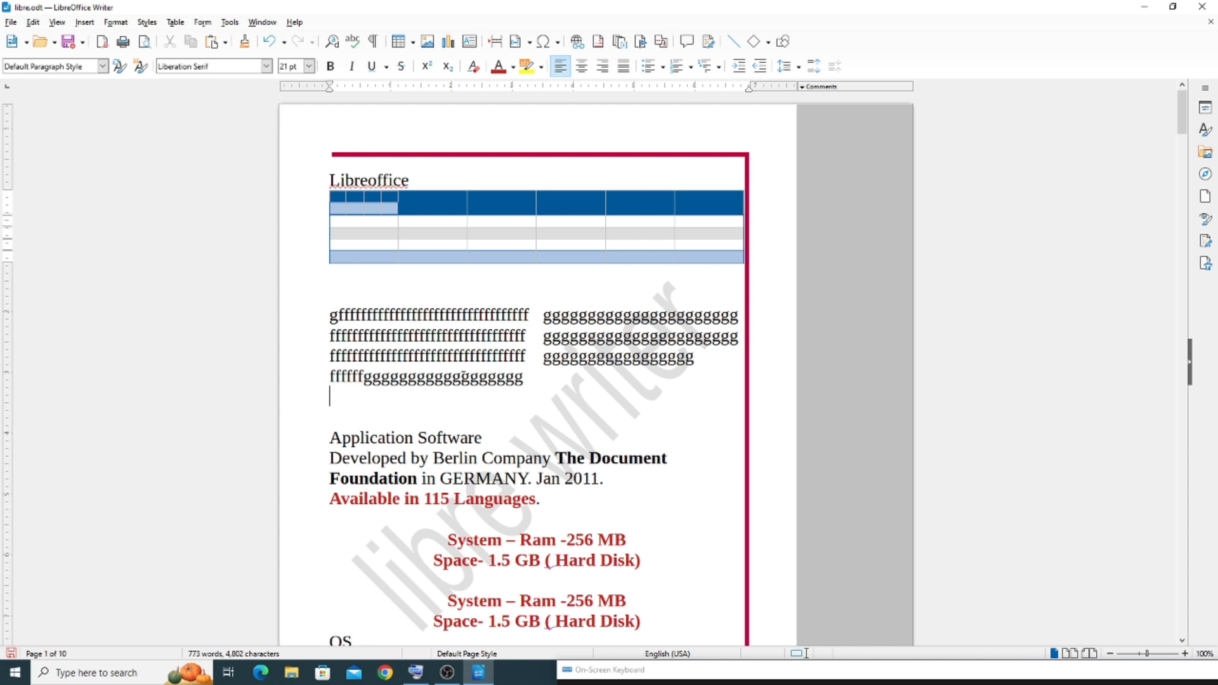
pyautogui.write('4')
# Append the filler text "jdkf kifjfhjhfjhfjhdfjhdjfhjhfjhjfhjdhfjjhfj" at the end of the section's second column
pyautogui.click(704, 362)
pyautogui.write('jdkf kifjfhjhfjhfjhd')
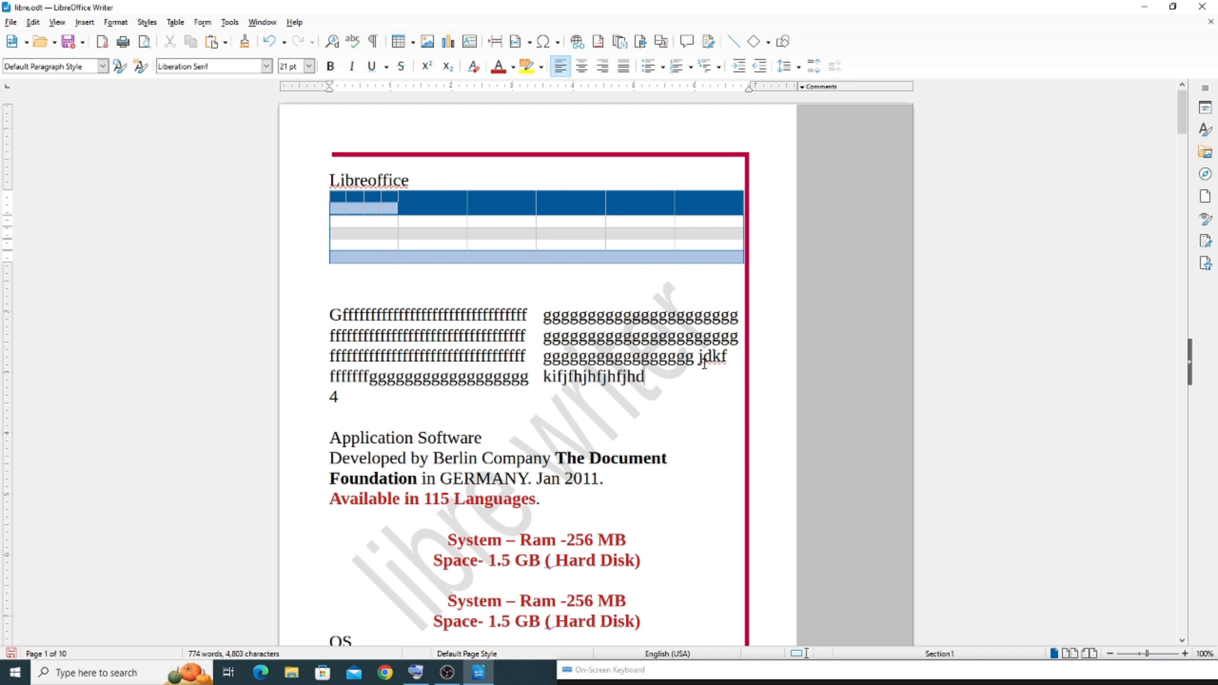
pyautogui.write('fjhdjfhjhfjhfhjdhfjjhfj')
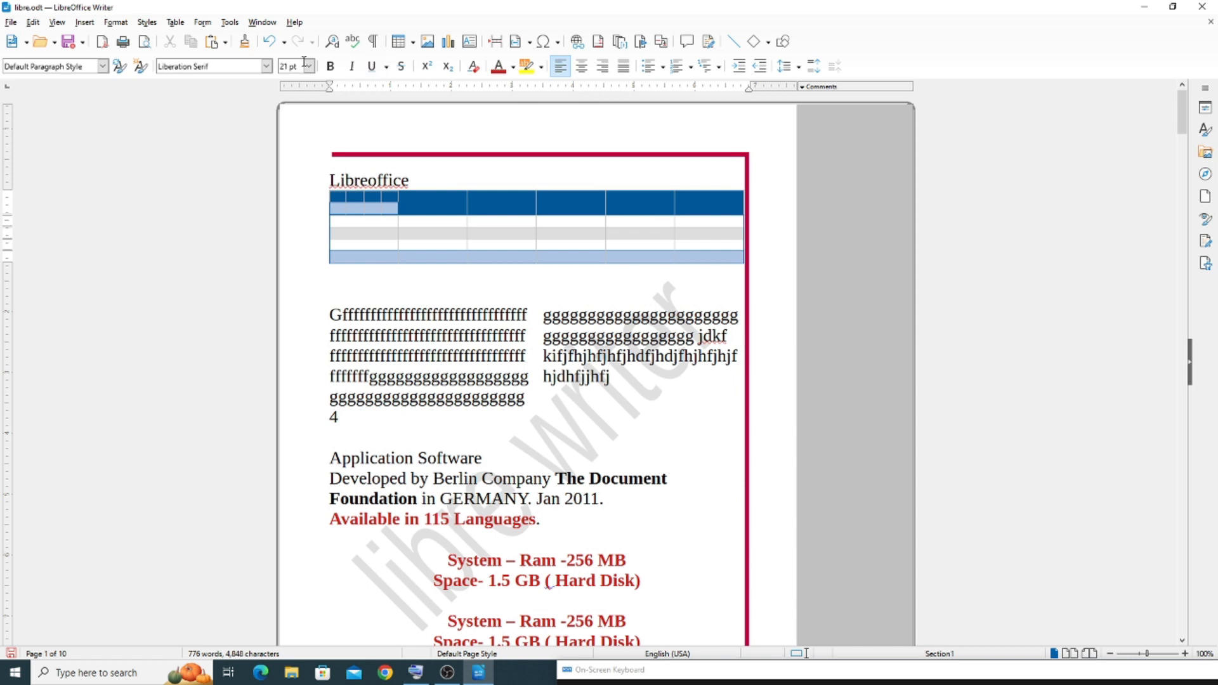
# Turn off Table Boundaries and place the cursor in the table below the Libreoffice heading
pyautogui.click(57, 23)
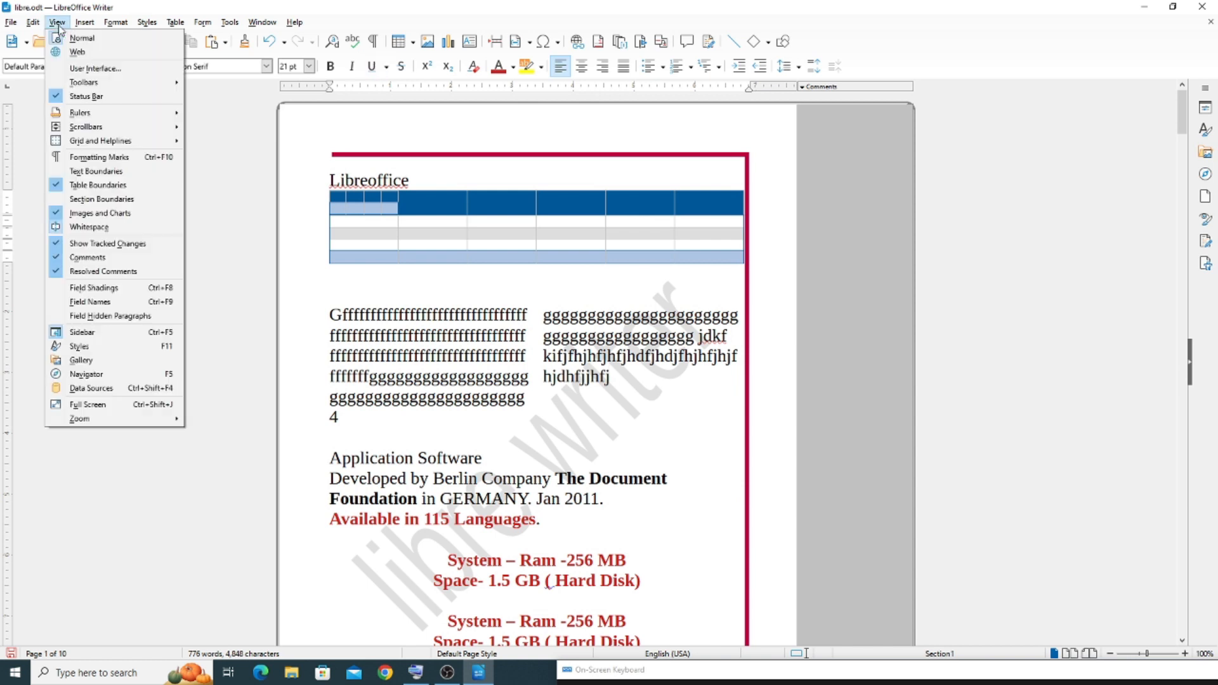
pyautogui.click(106, 187)
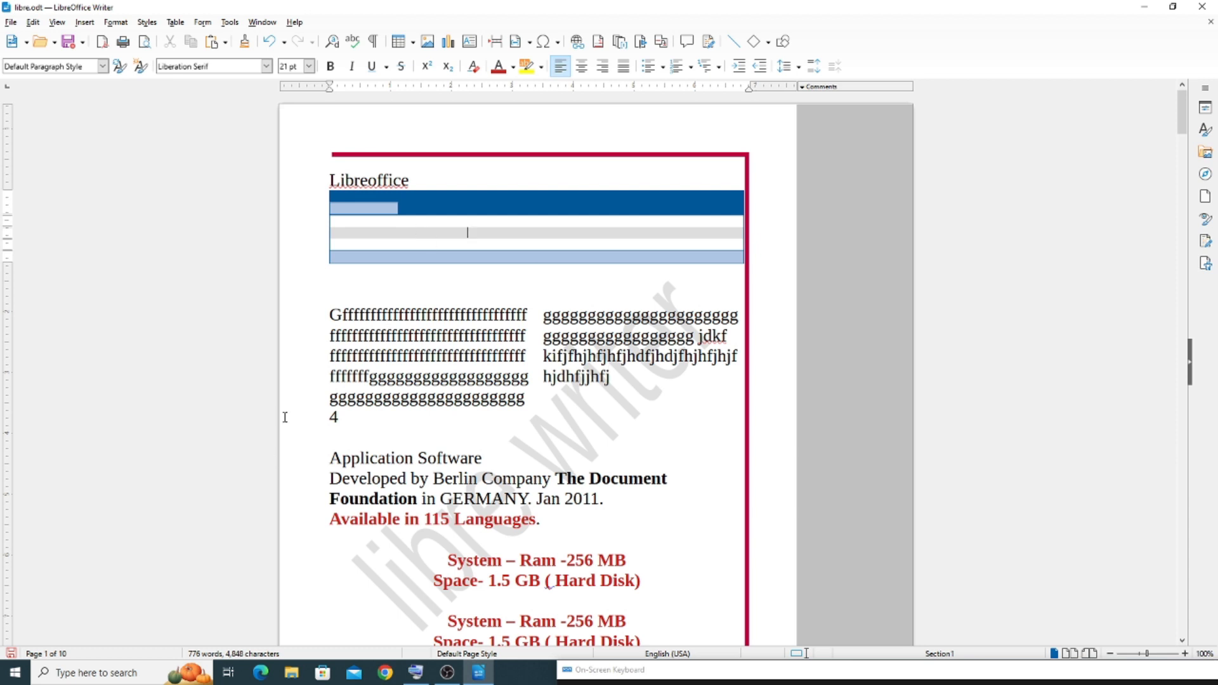
pyautogui.click(467, 232)
# Show the Table toolbar from inside the nested table, and delete the nested table and the outer table
pyautogui.click(395, 212)
pyautogui.click(379, 210)
pyautogui.click(59, 23)
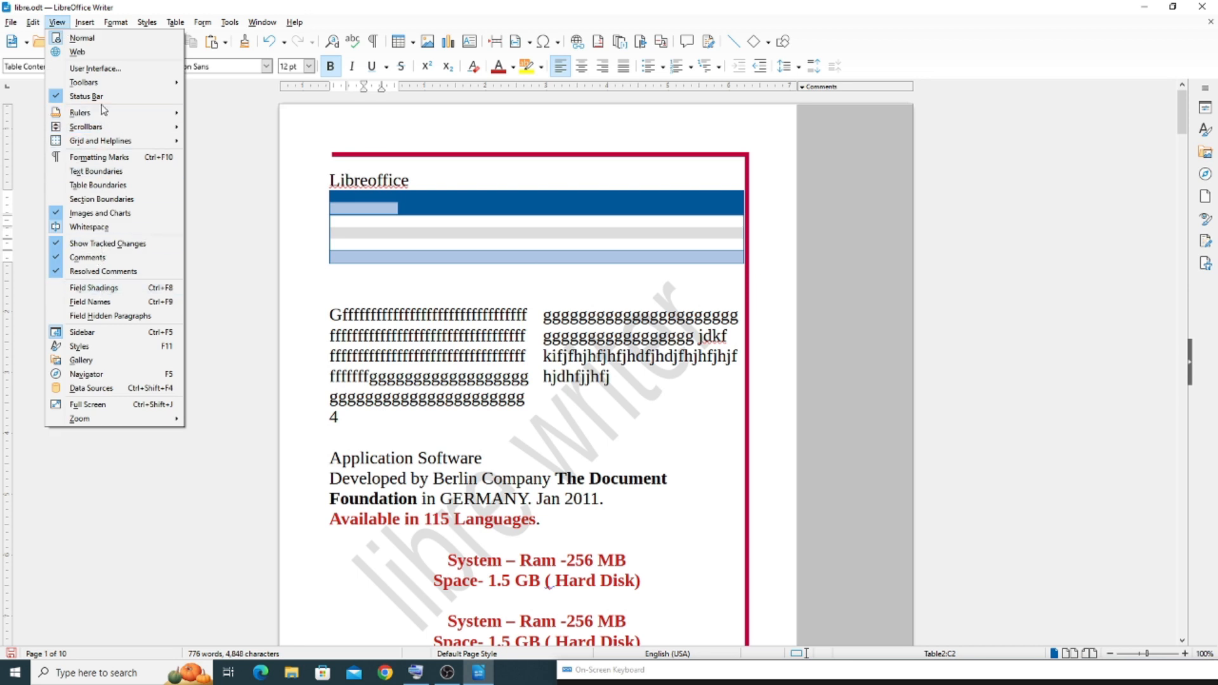
pyautogui.moveTo(105, 83)
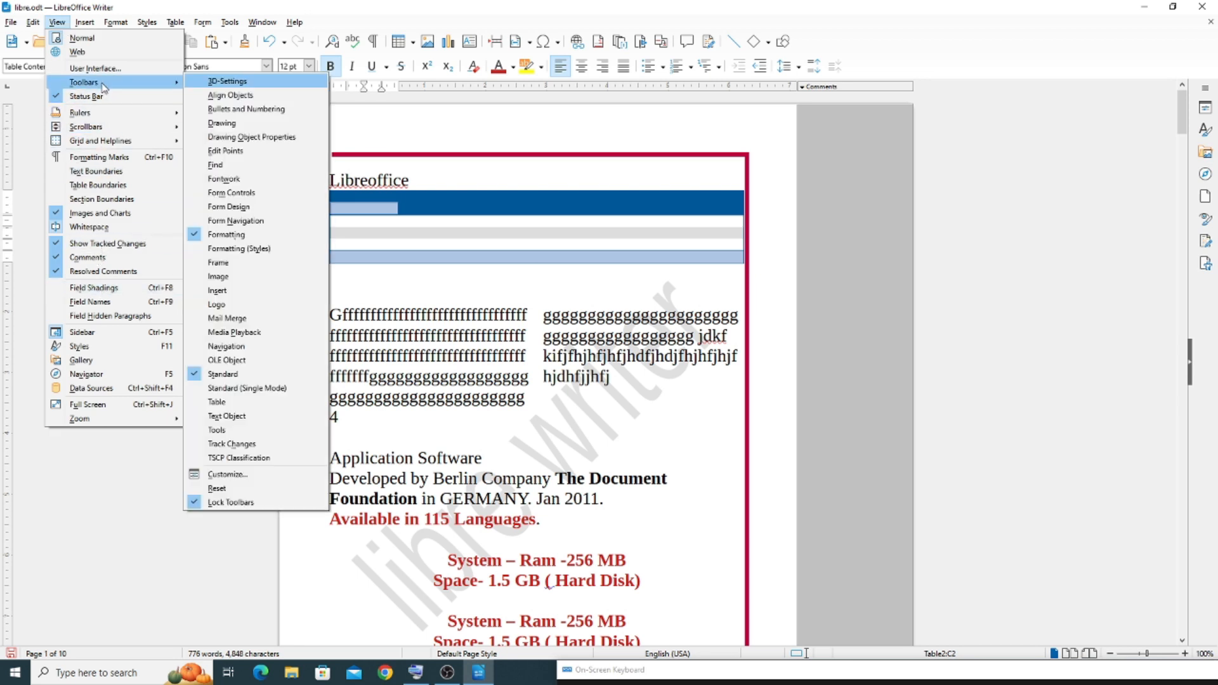
pyautogui.click(230, 403)
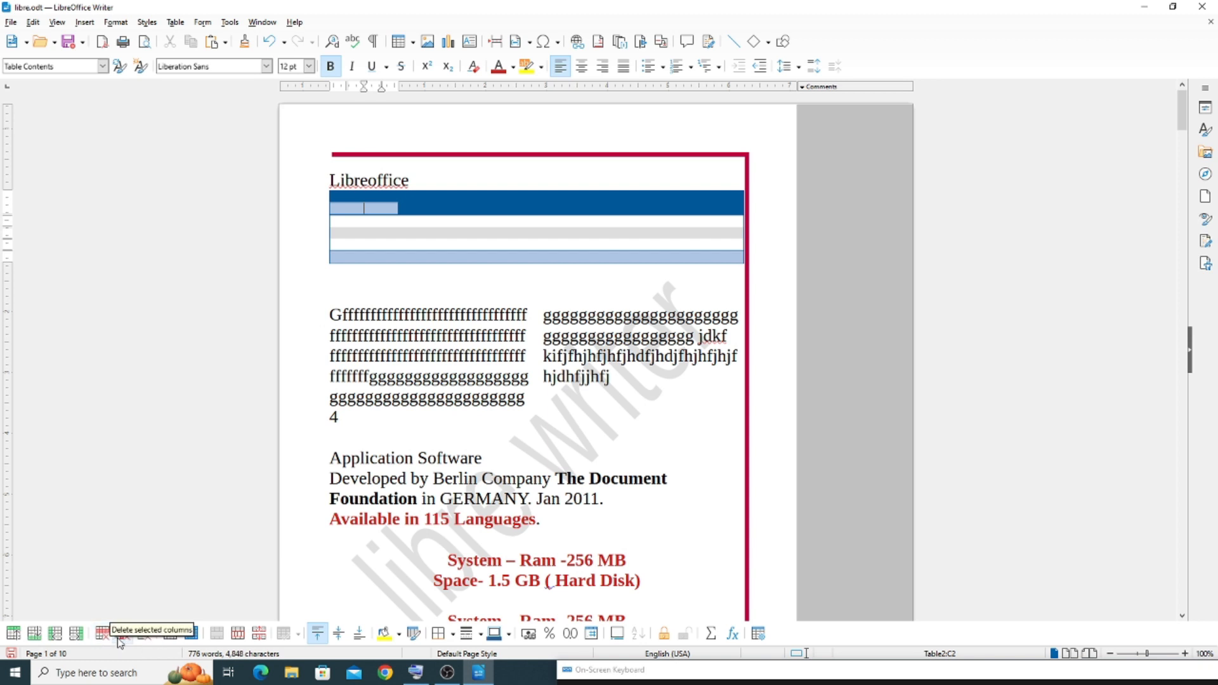
pyautogui.click(223, 631)
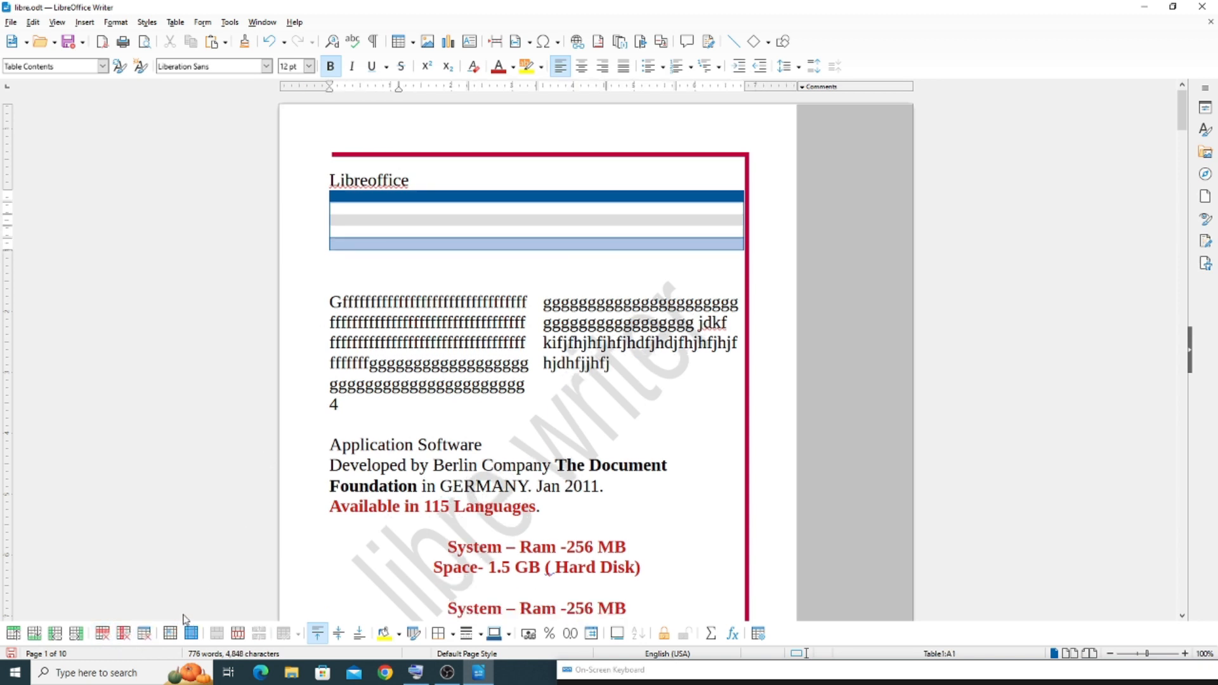
pyautogui.click(147, 634)
# Delete the two-column section's filler text together with the line containing 4 below it
pyautogui.moveTo(329, 241); pyautogui.dragTo(668, 358)
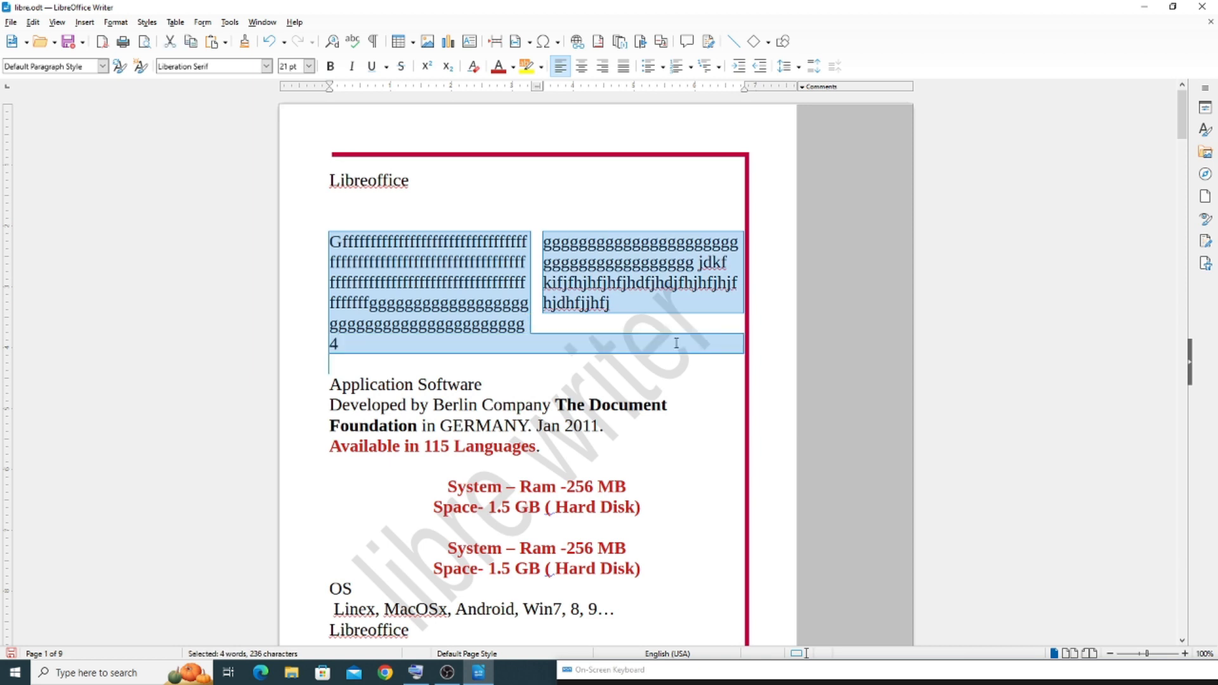
pyautogui.press('Delete')
# Turn off Images and Charts and insert the picture Screenshot (6) below the Libreoffice heading
pyautogui.click(57, 22)
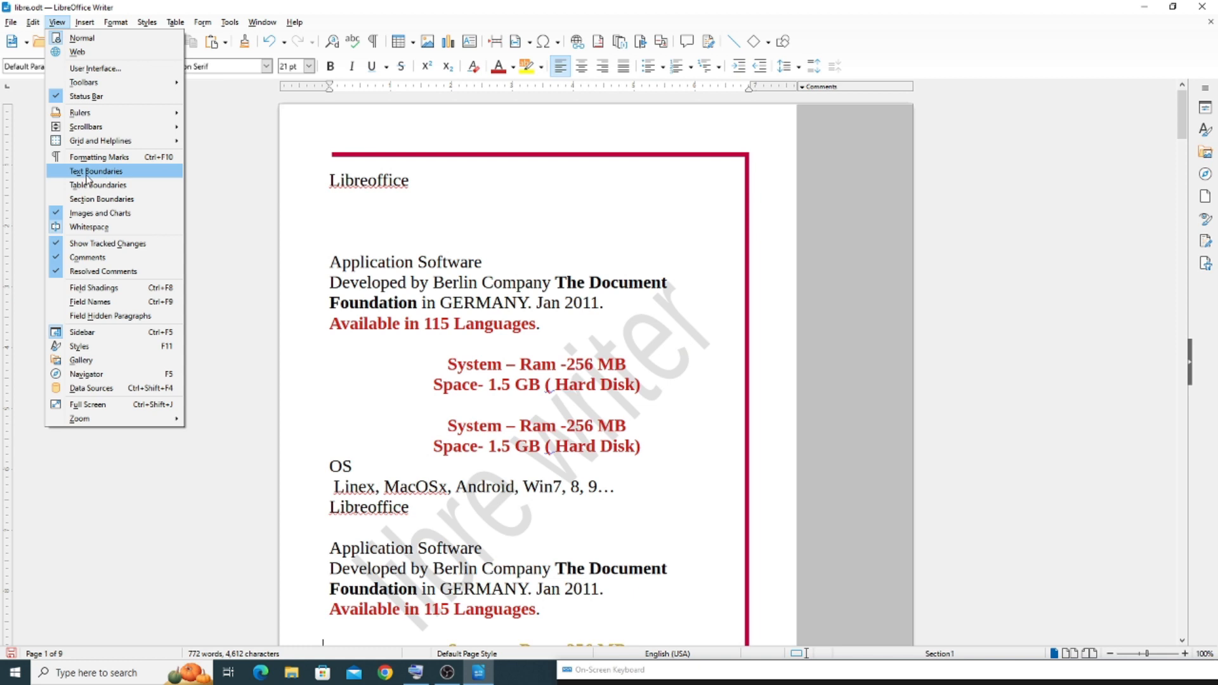
pyautogui.click(135, 225)
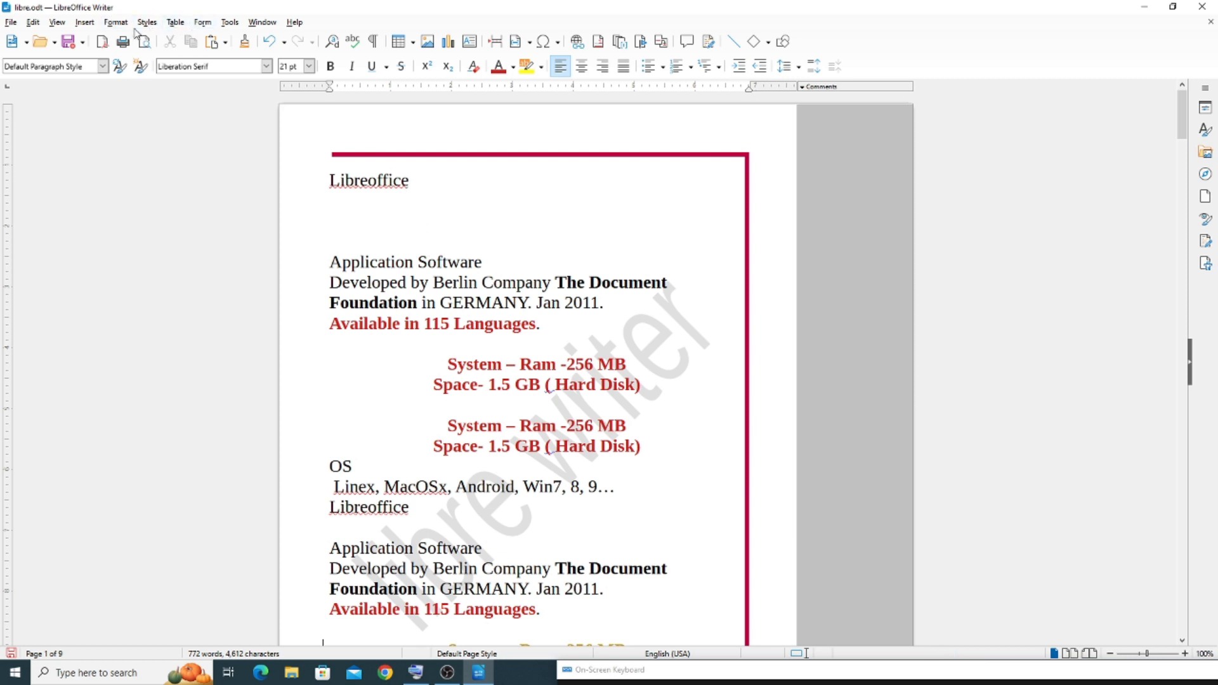
pyautogui.click(94, 28)
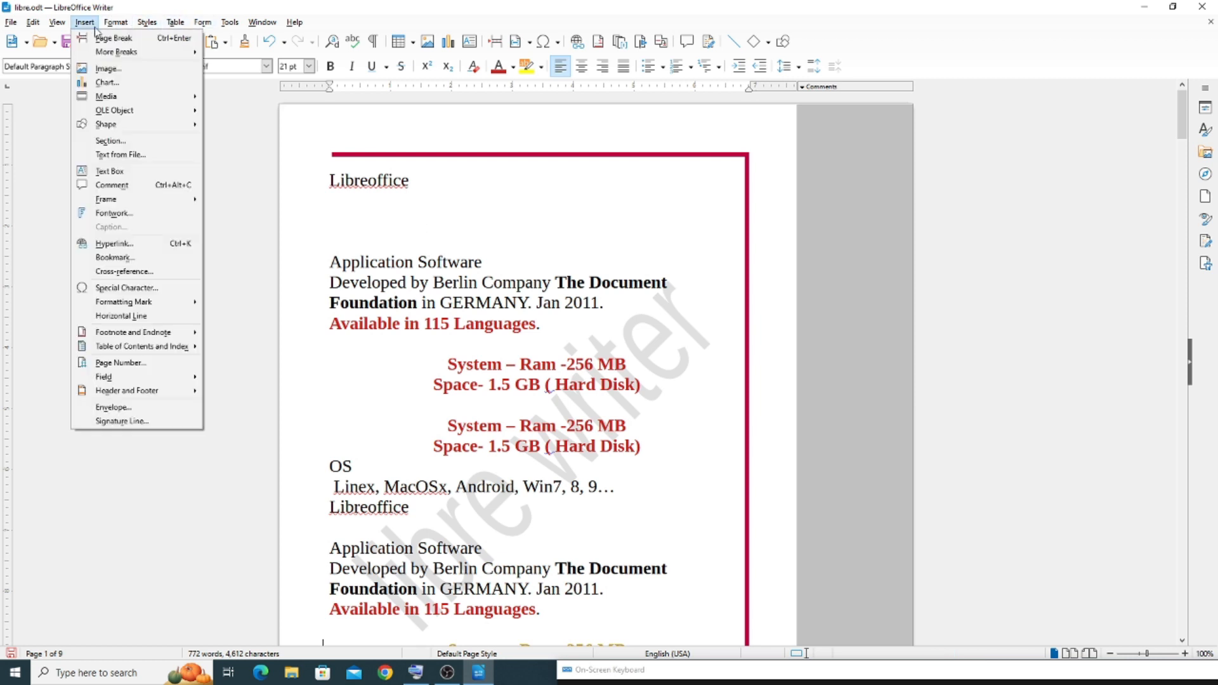
pyautogui.click(108, 69)
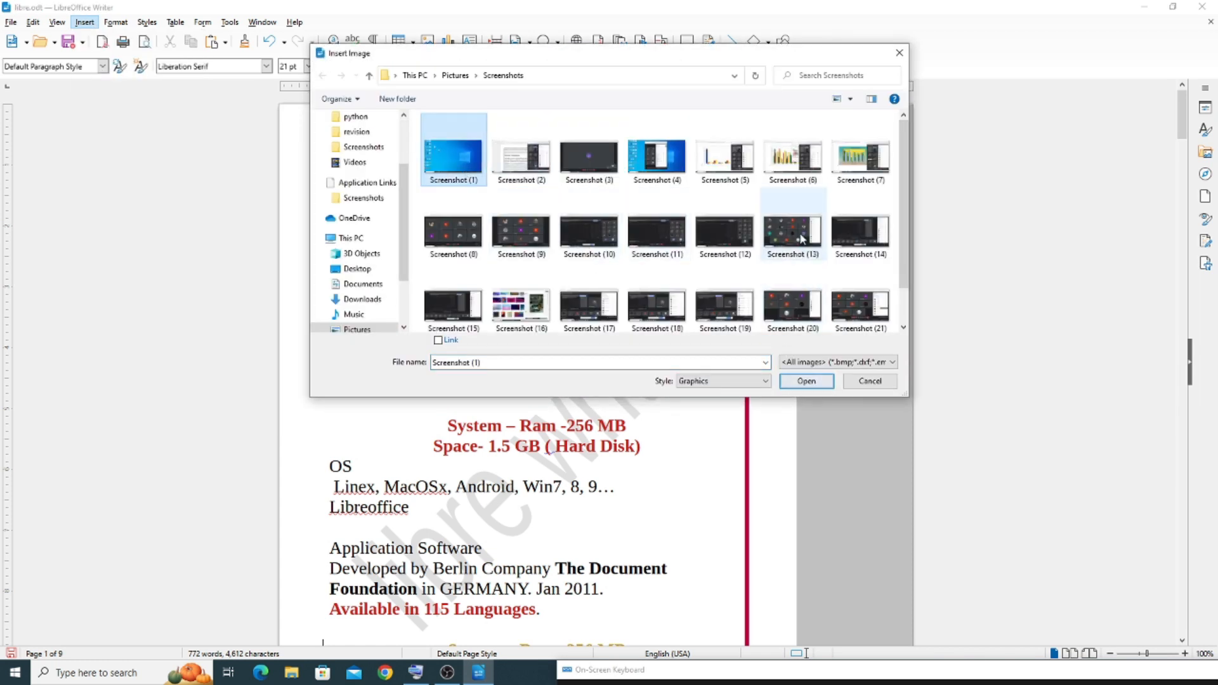
pyautogui.click(792, 157)
pyautogui.click(818, 381)
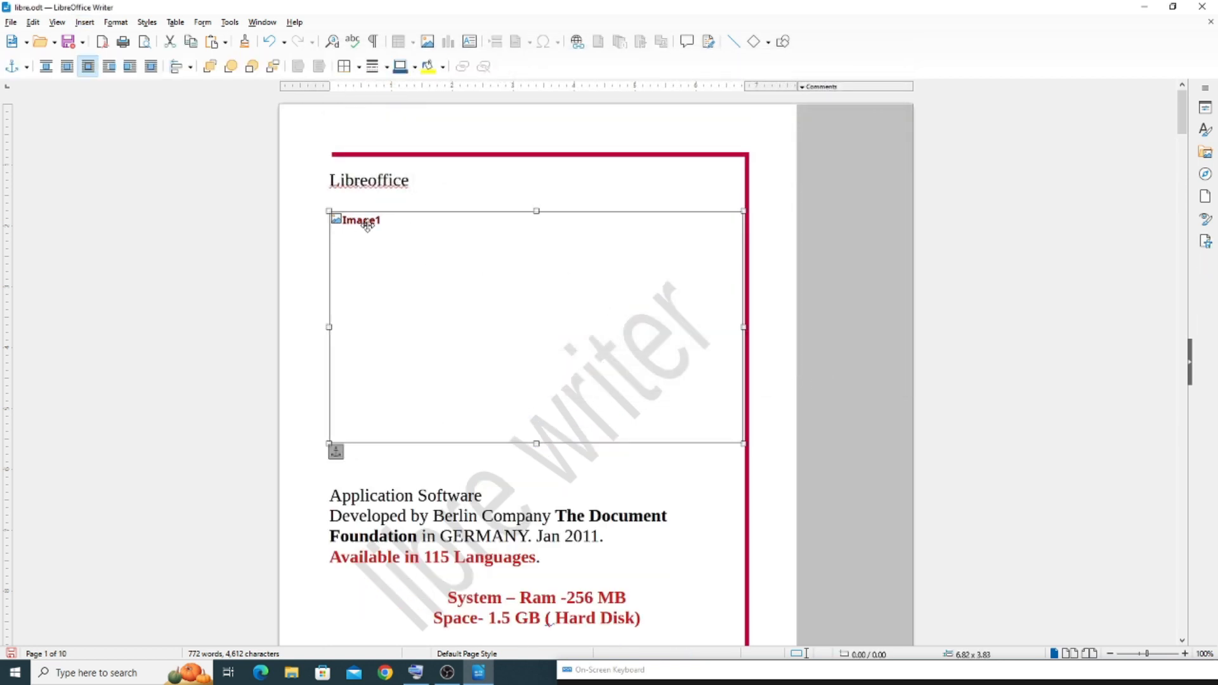
# Turn Images and Charts back on and delete the inserted picture
pyautogui.click(61, 24)
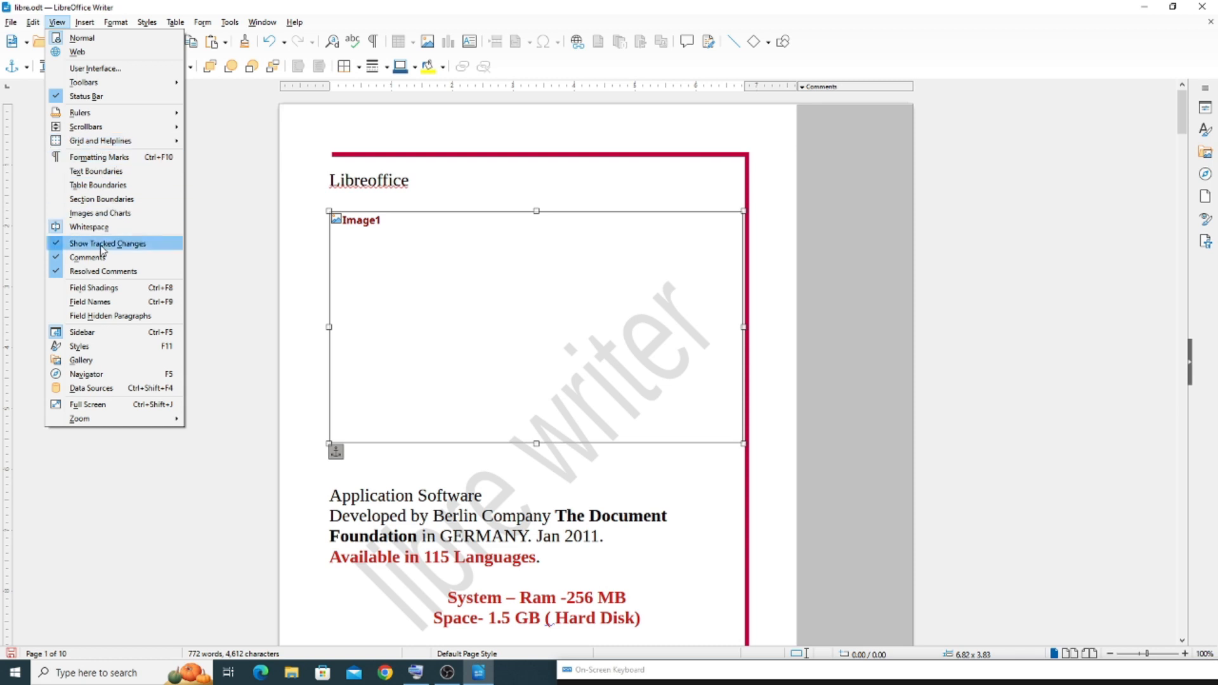
pyautogui.click(88, 214)
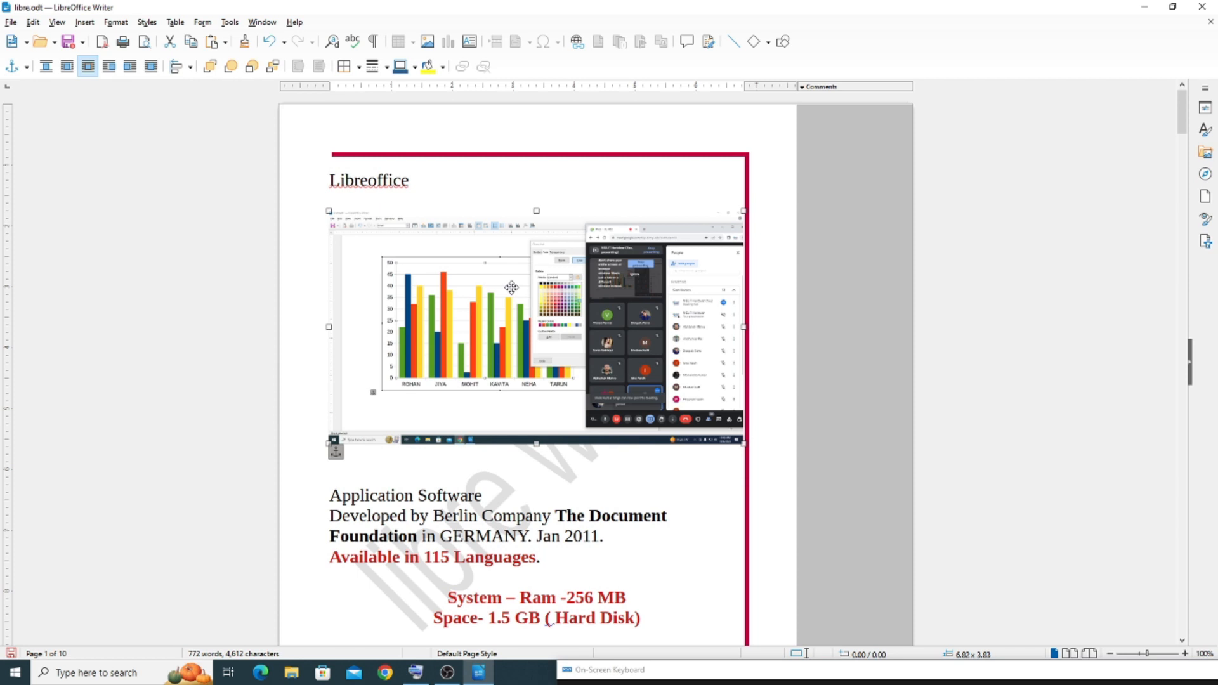
pyautogui.press('Delete')
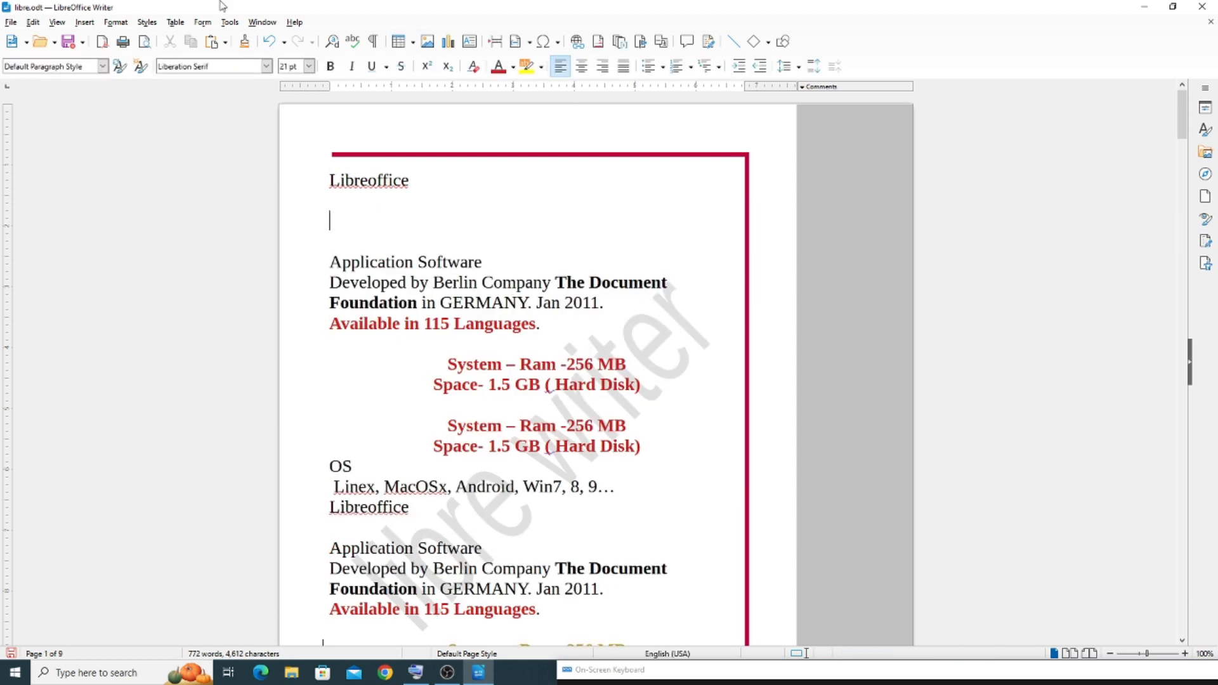
# Insert a default column chart below the Libreoffice heading and leave chart editing with the chart selected
pyautogui.click(107, 25)
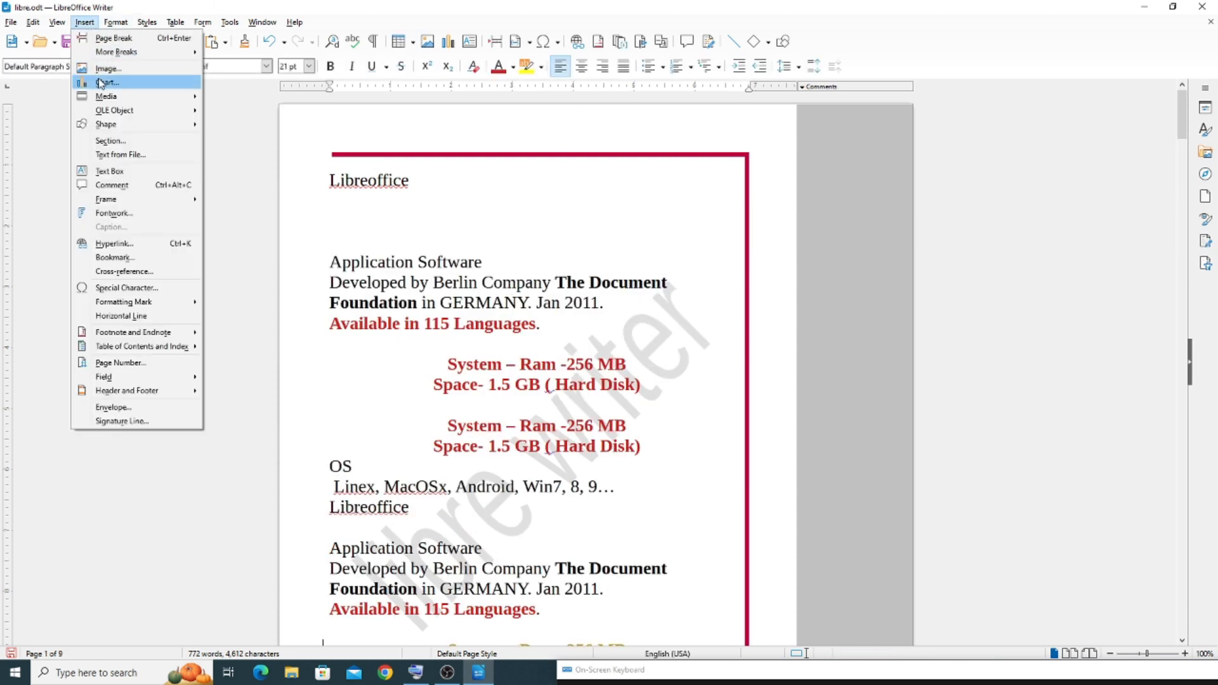
pyautogui.click(274, 120)
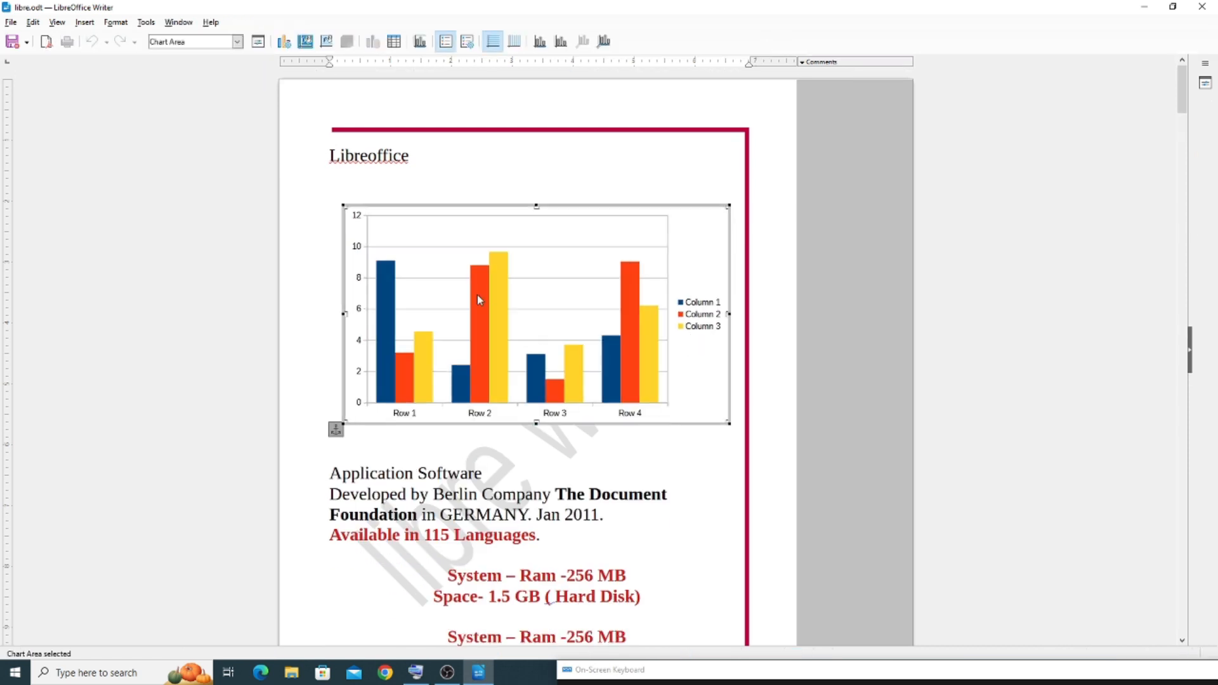
pyautogui.click(57, 22)
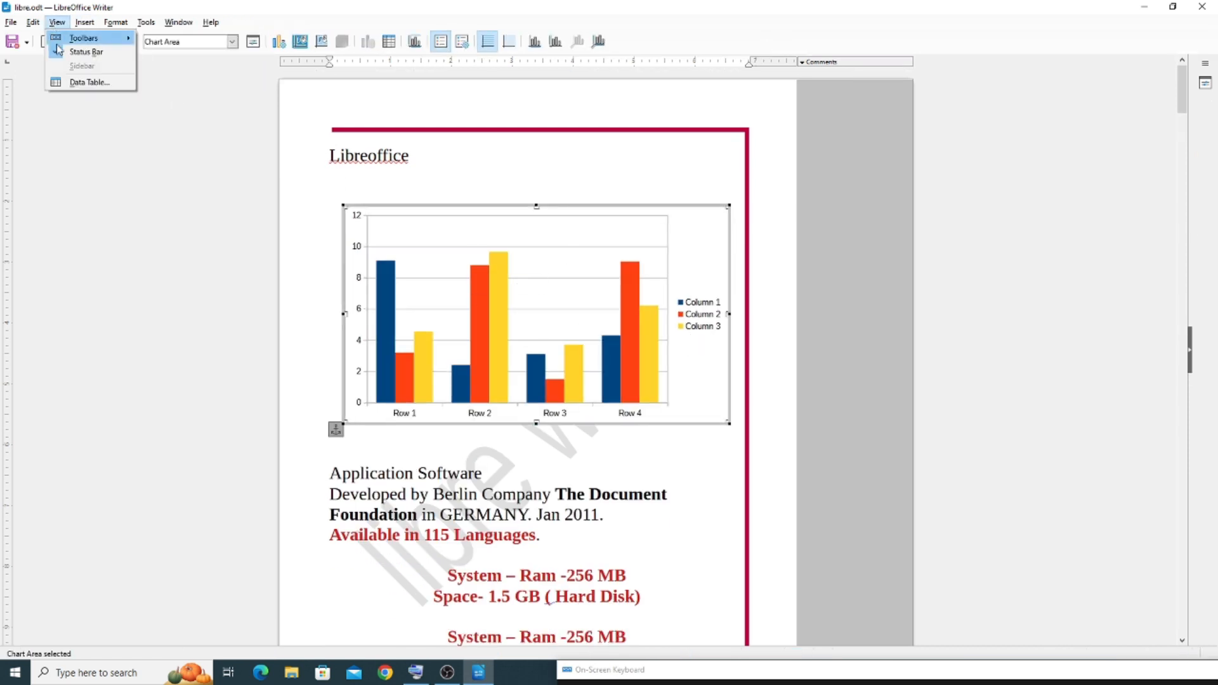
pyautogui.click(643, 486)
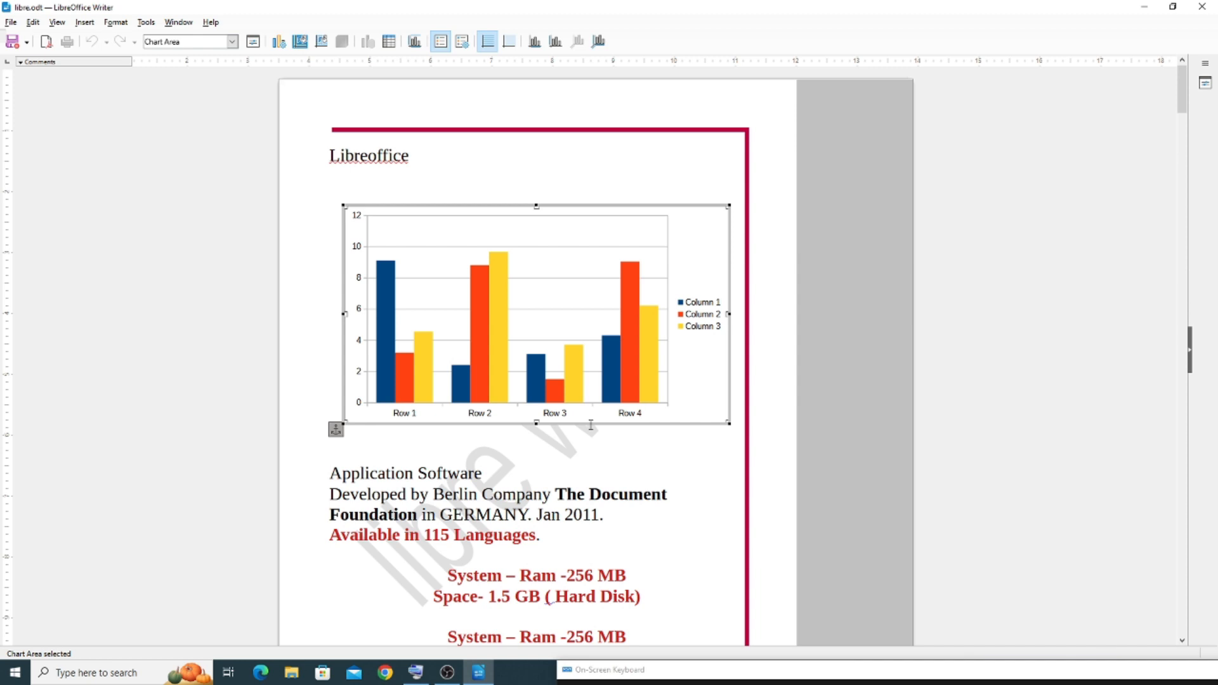
pyautogui.click(59, 23)
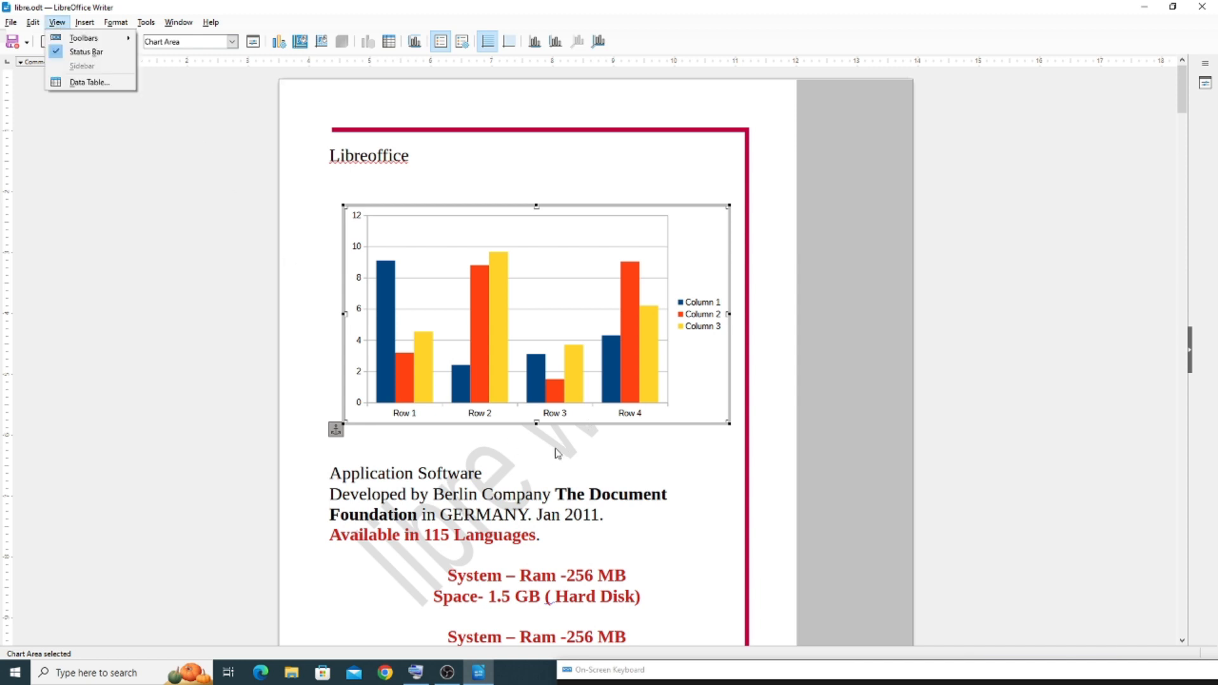
pyautogui.press('Escape')
pyautogui.press('Escape')
# Turn Images and Charts off and on again for the column chart, and delete the chart
pyautogui.click(57, 23)
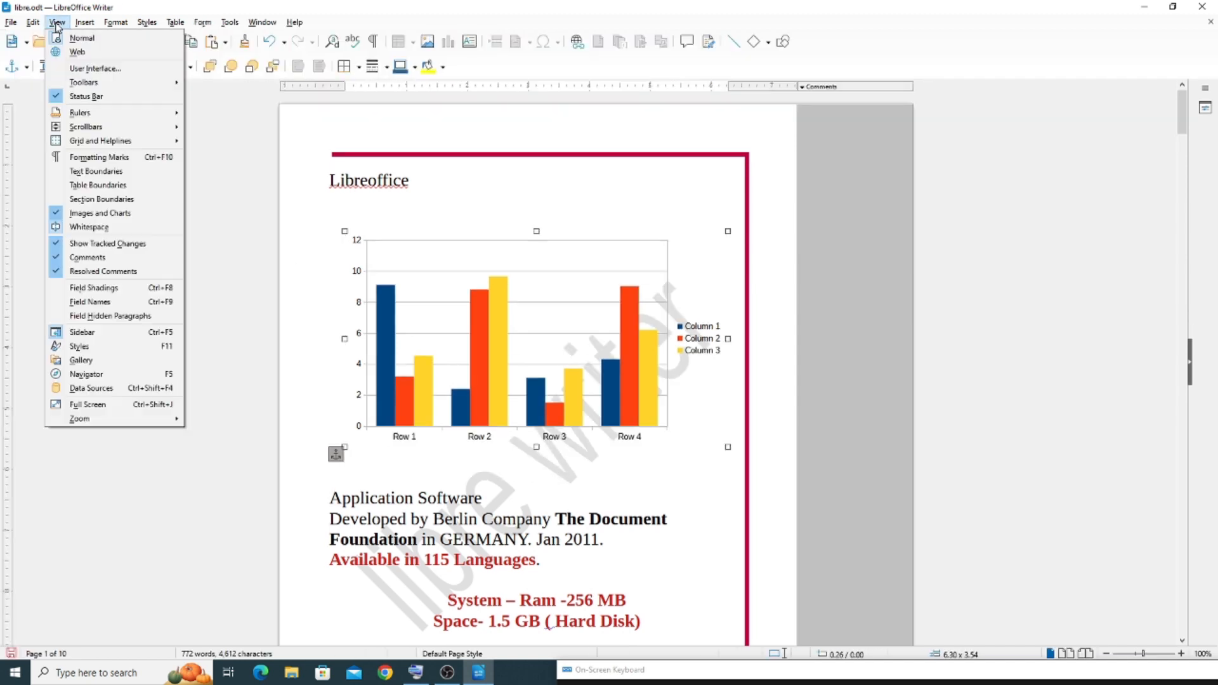
pyautogui.click(75, 220)
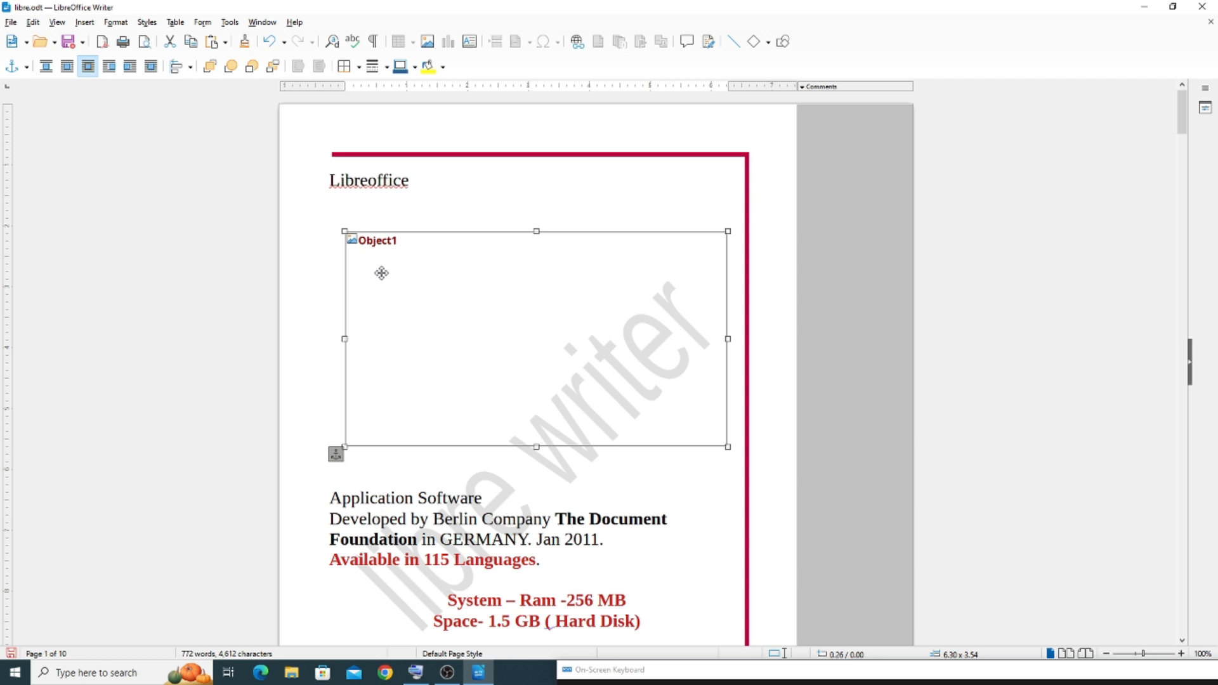
pyautogui.click(56, 23)
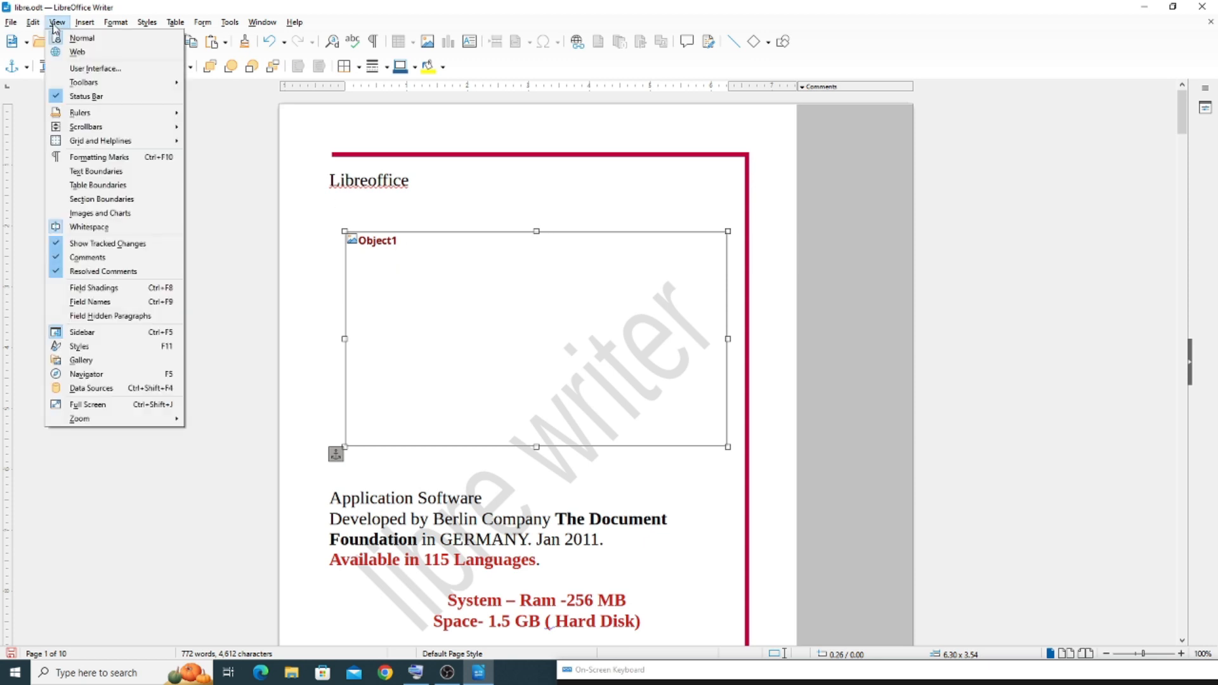
pyautogui.click(51, 215)
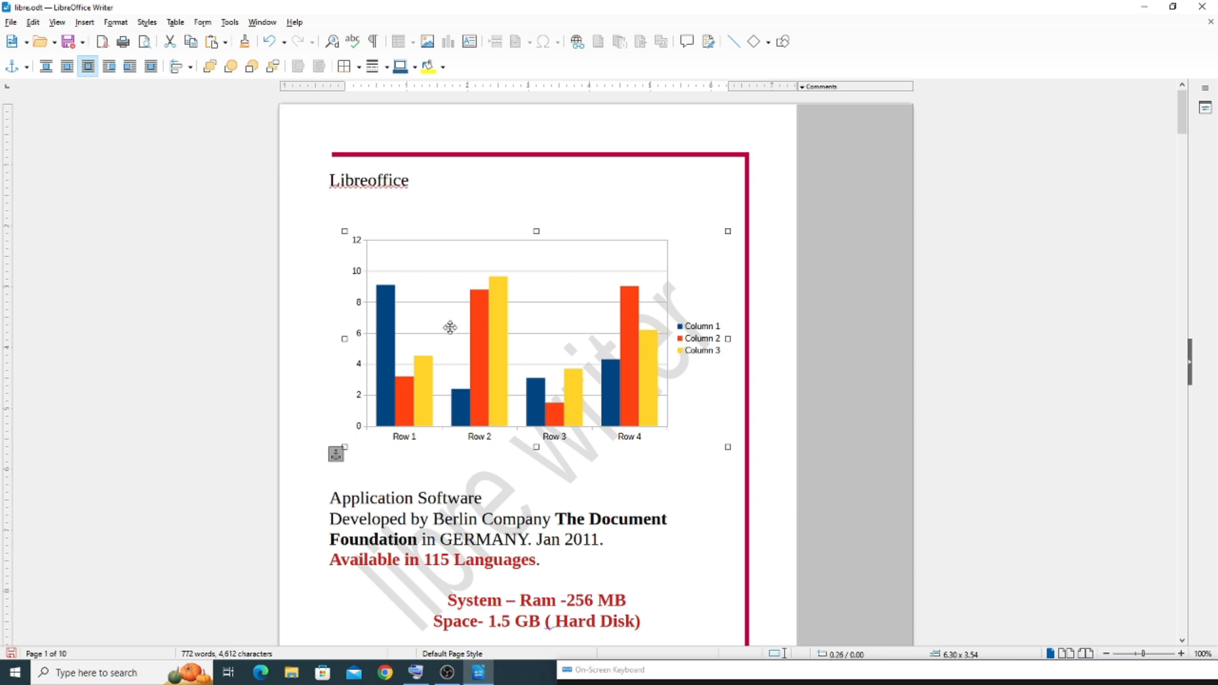
pyautogui.press('Delete')
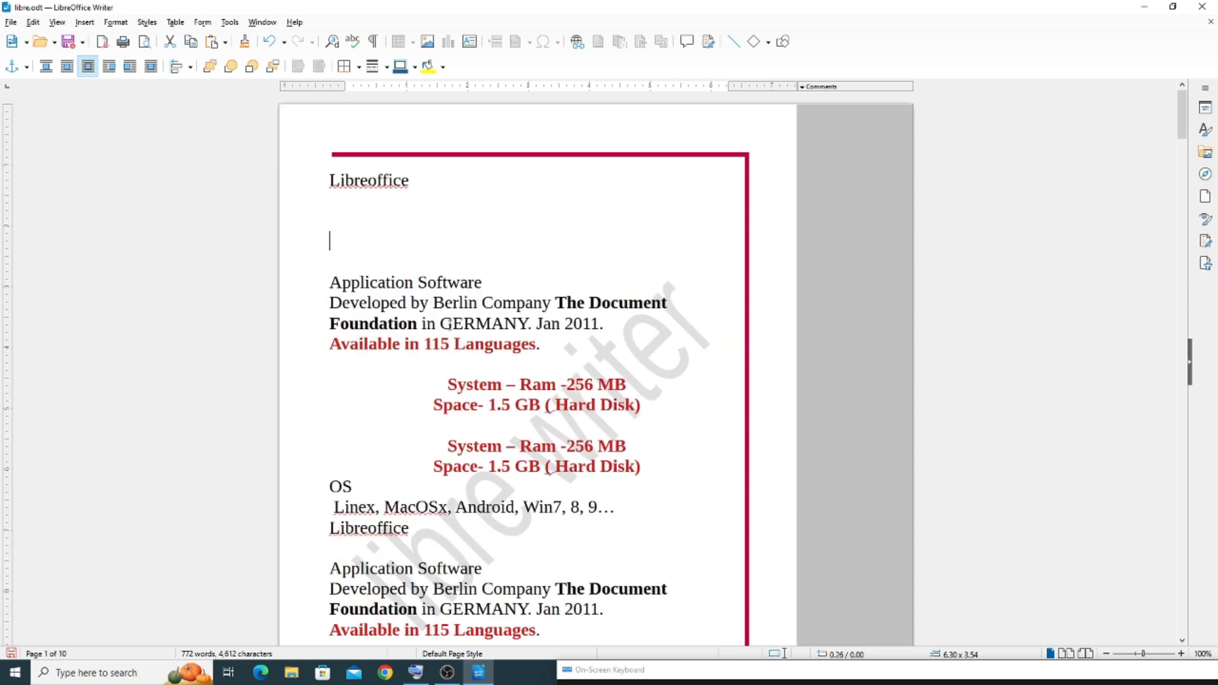
# Review the view options once more without changing any, and minimize the document window
pyautogui.click(61, 24)
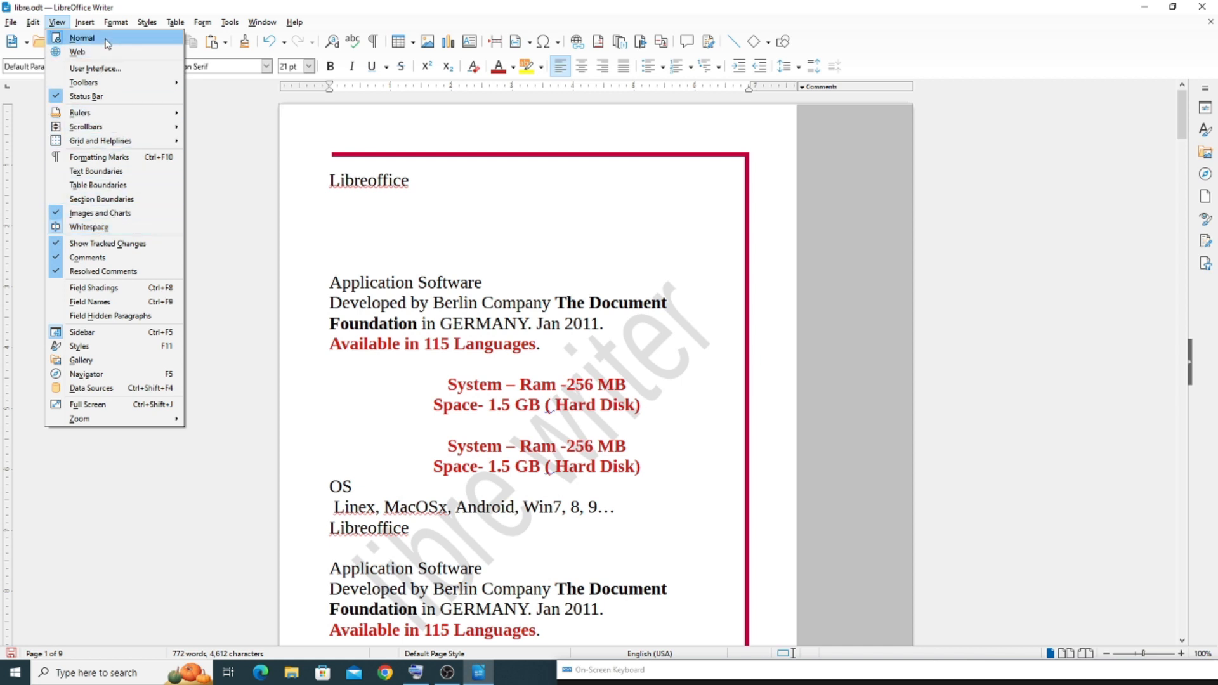
pyautogui.moveTo(107, 133)
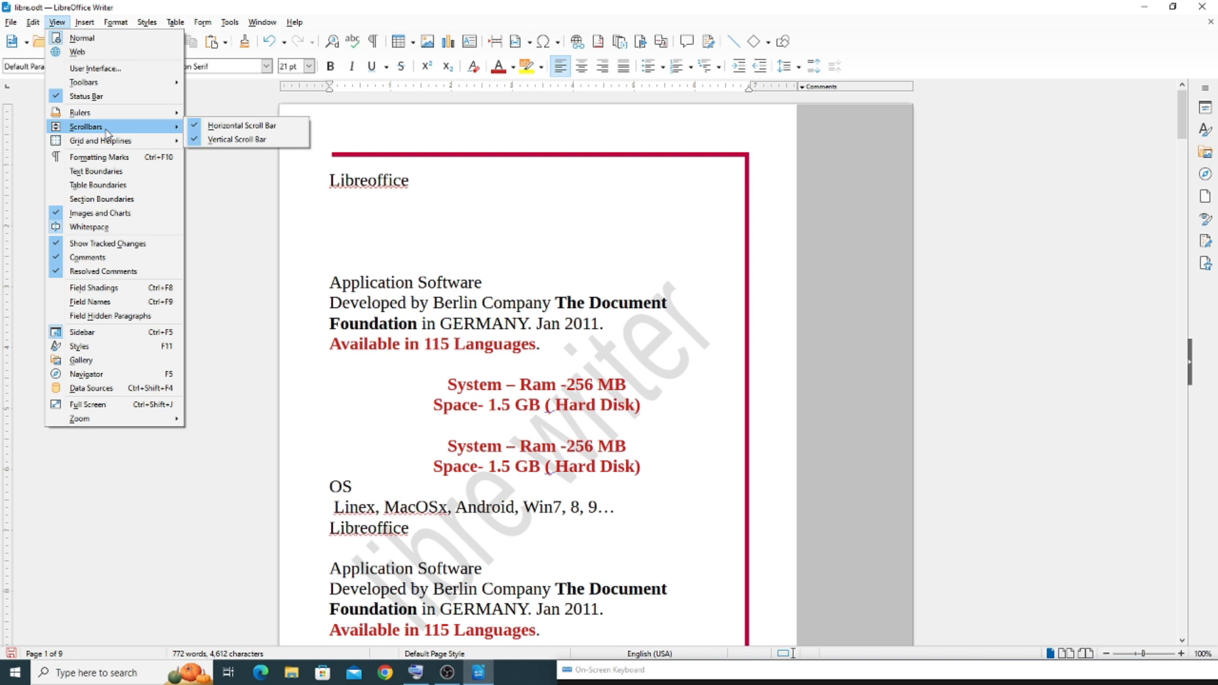
pyautogui.click(448, 204)
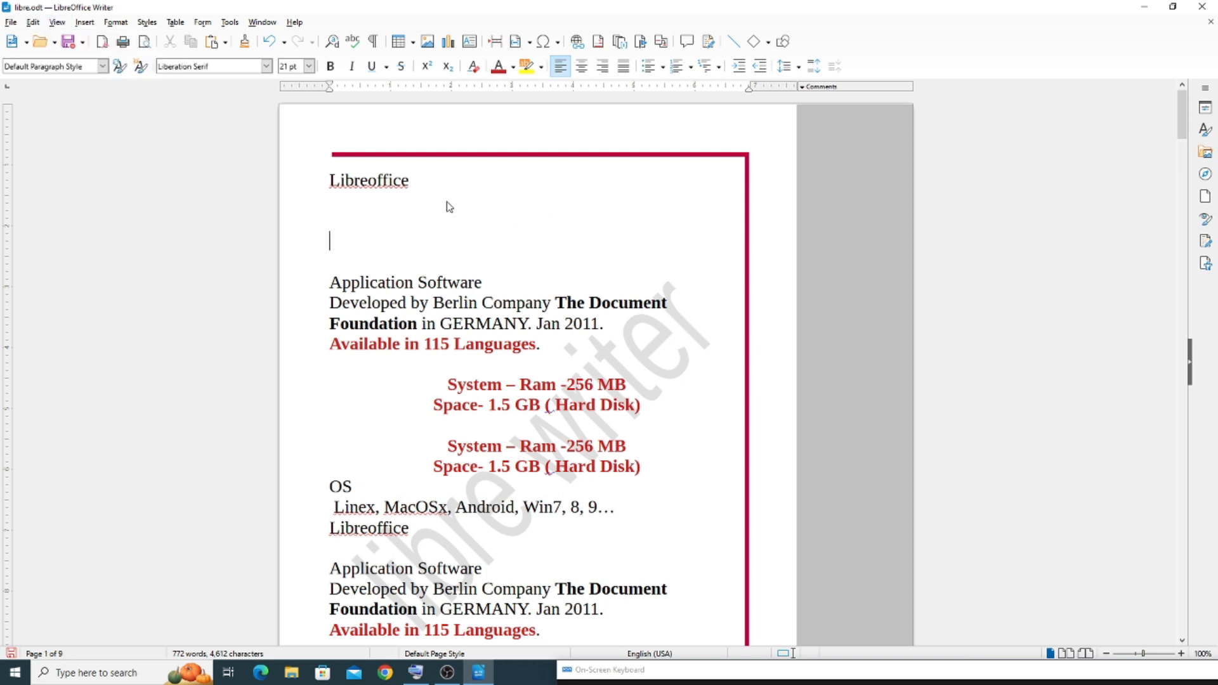
pyautogui.click(1144, 11)
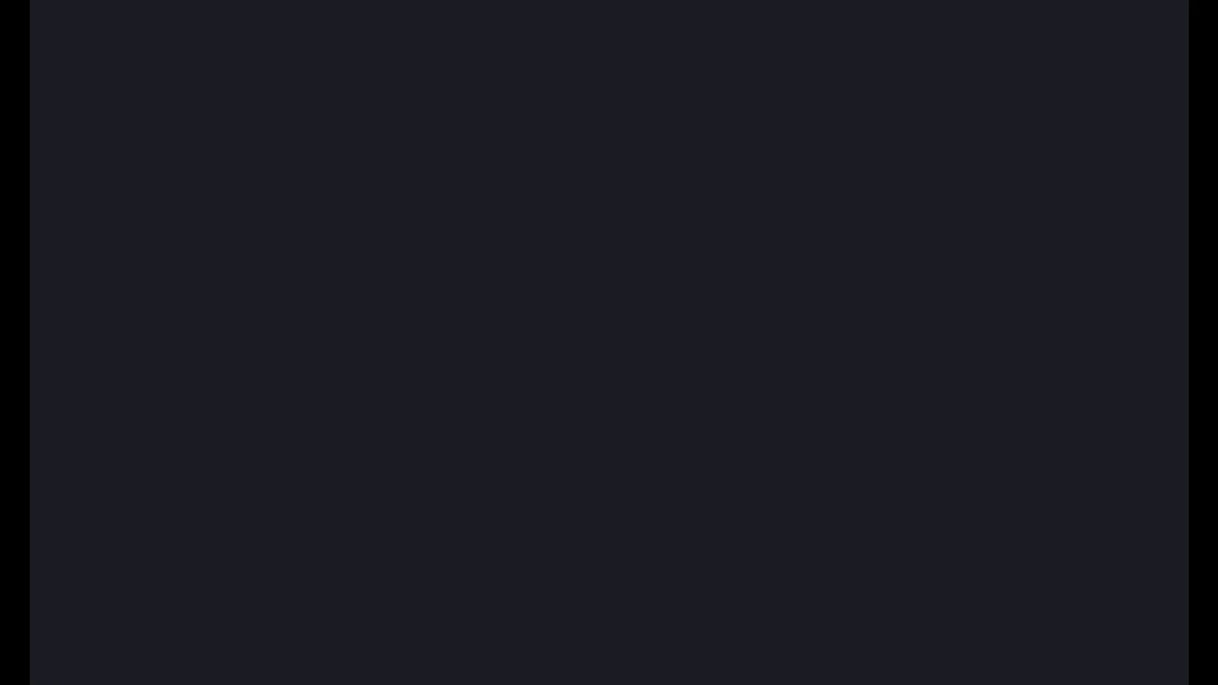